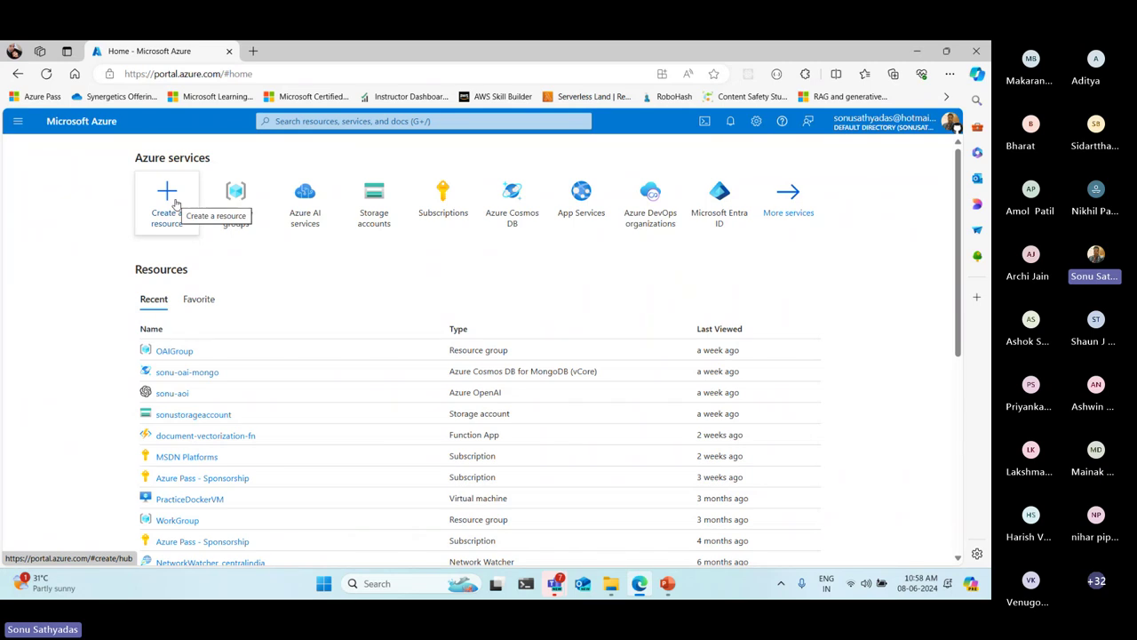
# Find the Azure OpenAI service by searching the marketplace for "Open AI" and start creating a resource from it
pyautogui.click(175, 203)
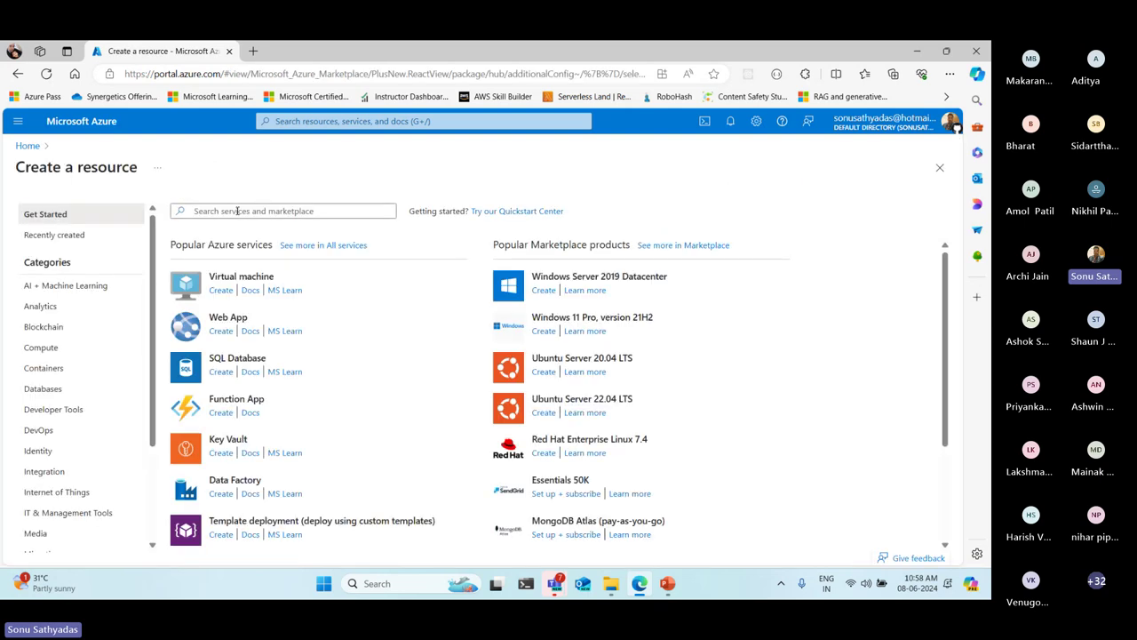
pyautogui.click(236, 211)
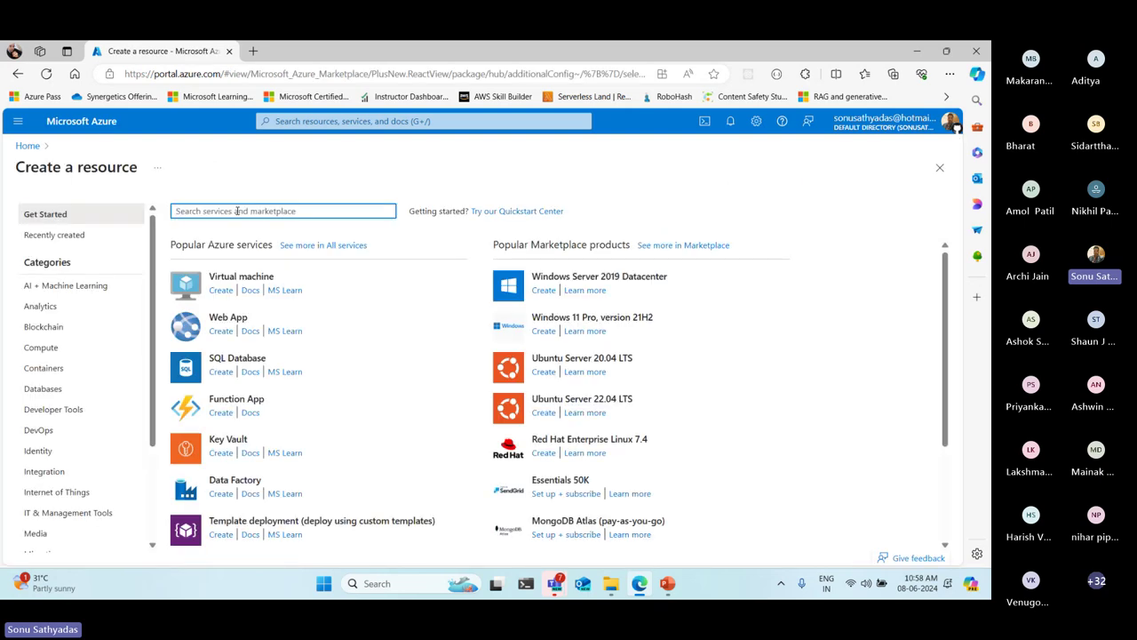
pyautogui.write('Open AI')
pyautogui.press('Return')
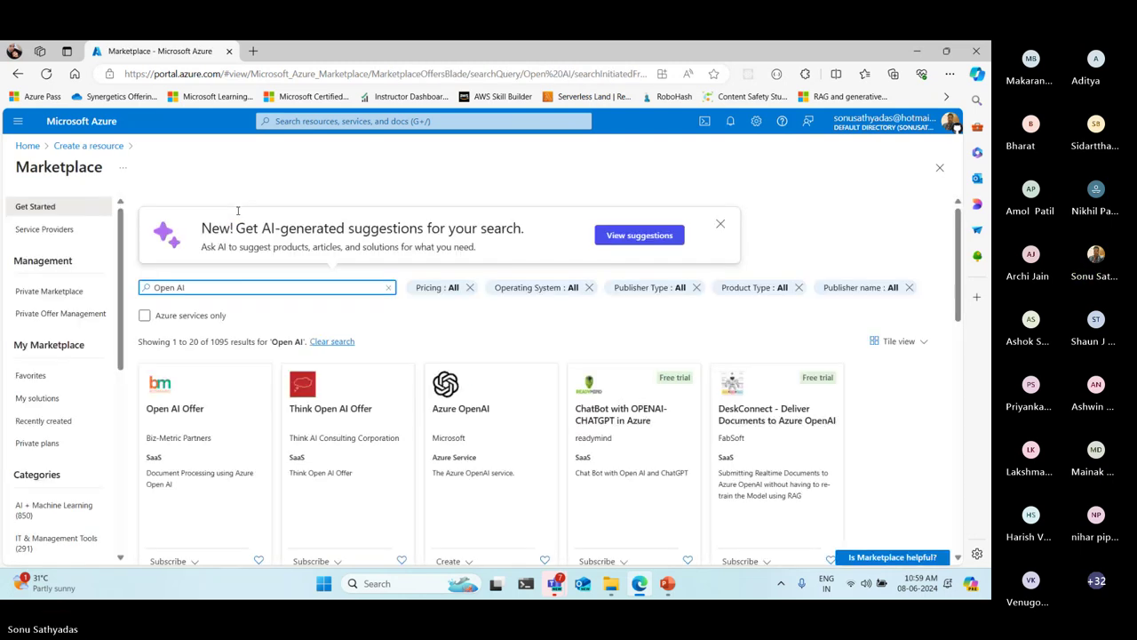
pyautogui.click(483, 399)
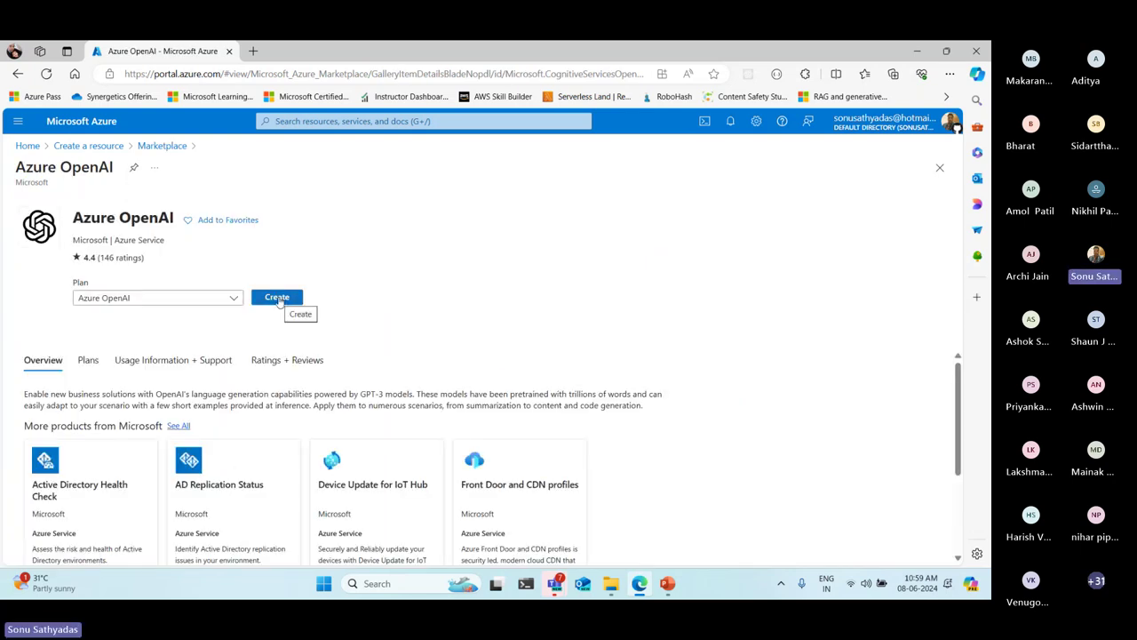
pyautogui.click(277, 297)
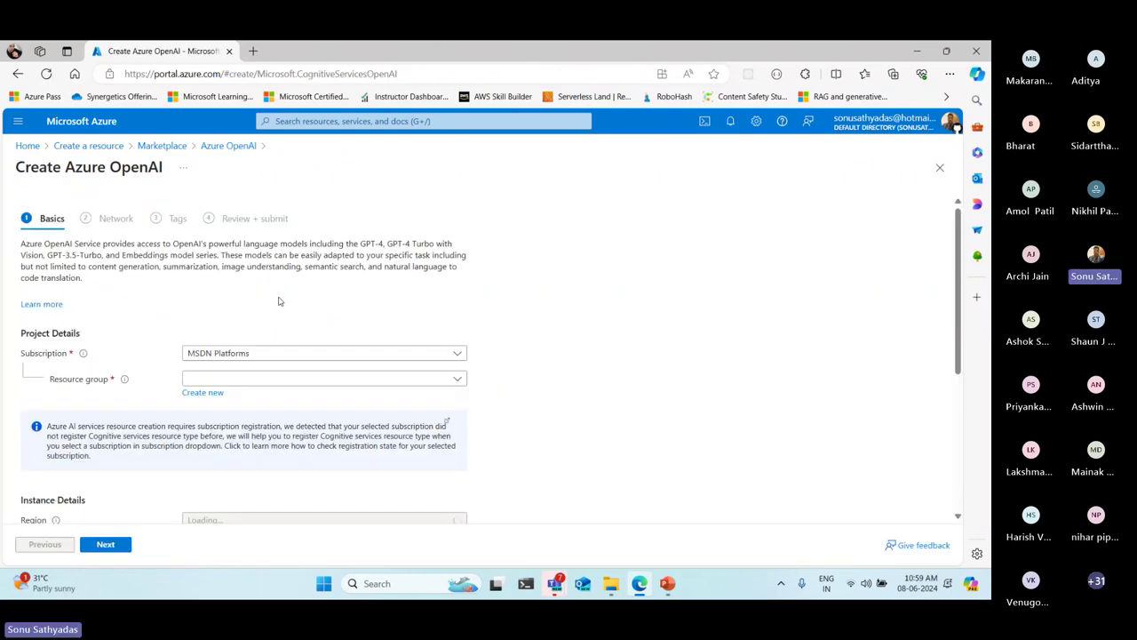
# Assign the new resource to the MSDN Platforms subscription and the existing OAIGroup resource group
pyautogui.scroll(-1, 506, 237)
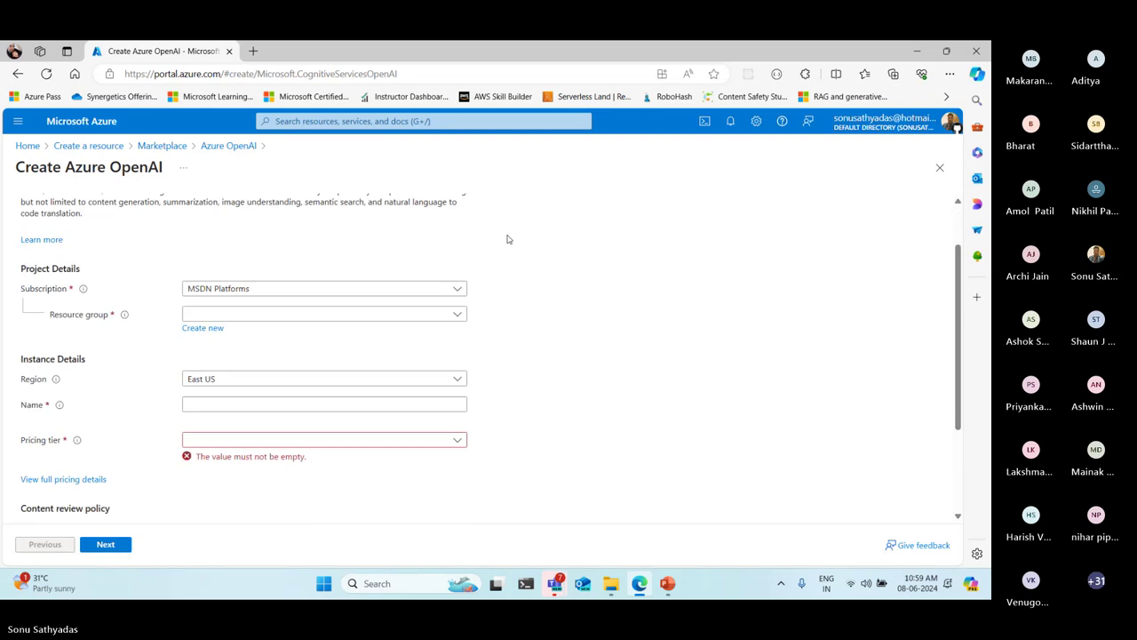
pyautogui.click(236, 292)
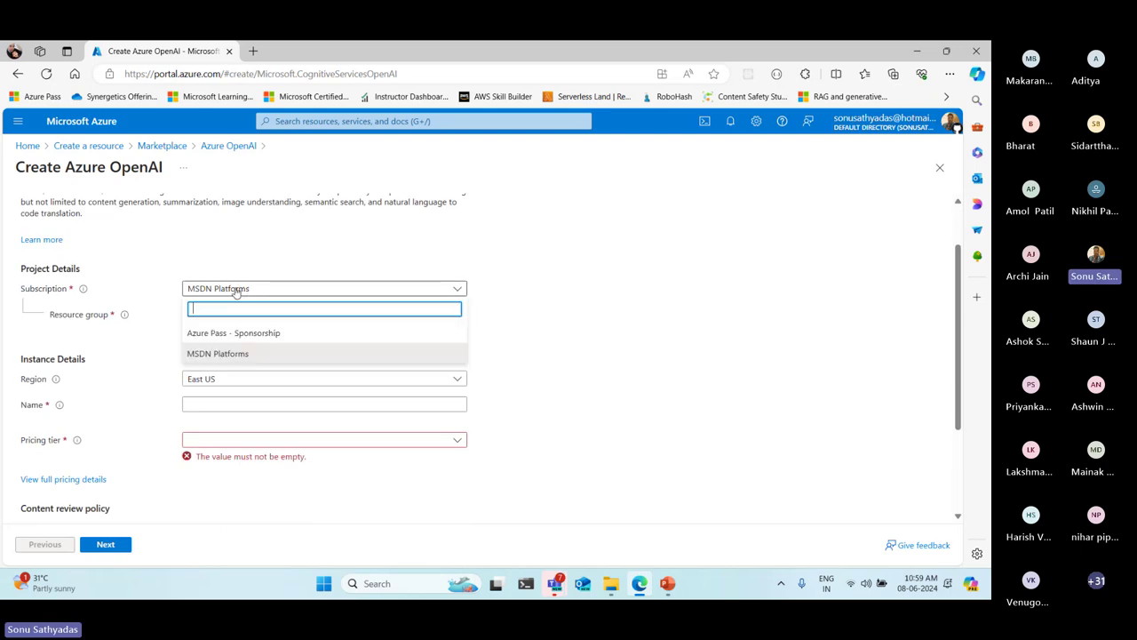
pyautogui.click(229, 355)
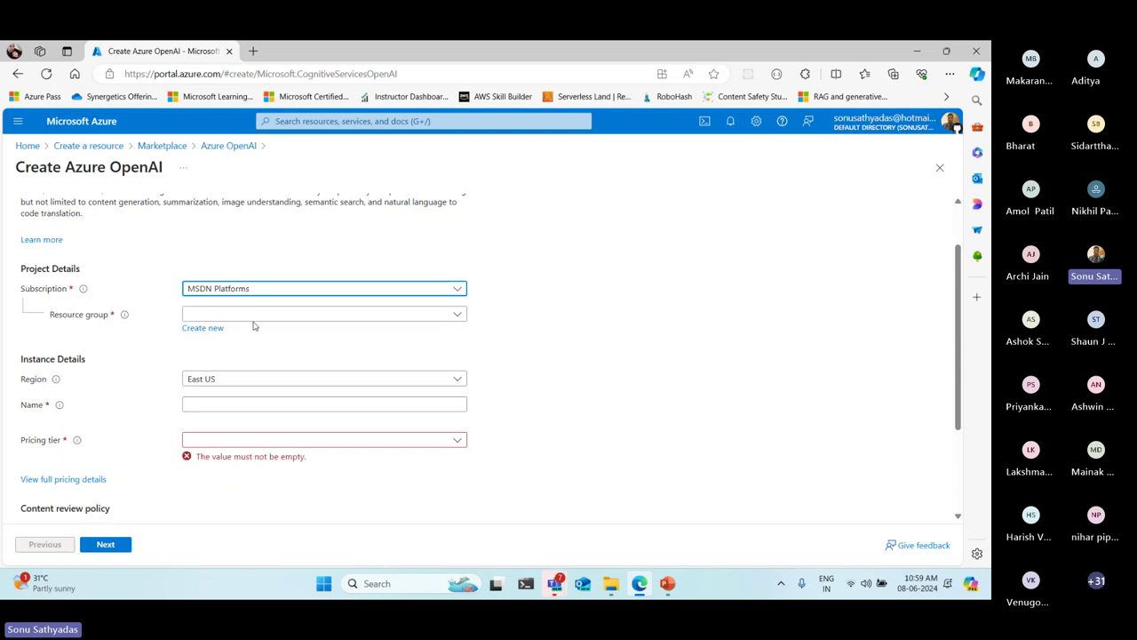
pyautogui.click(255, 322)
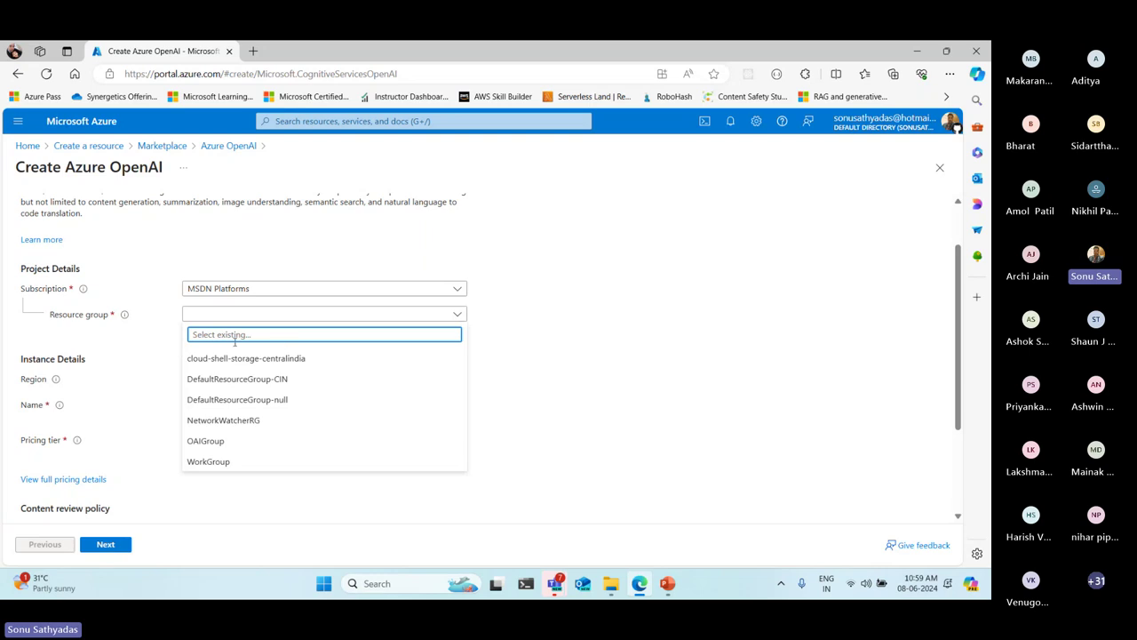
pyautogui.click(203, 446)
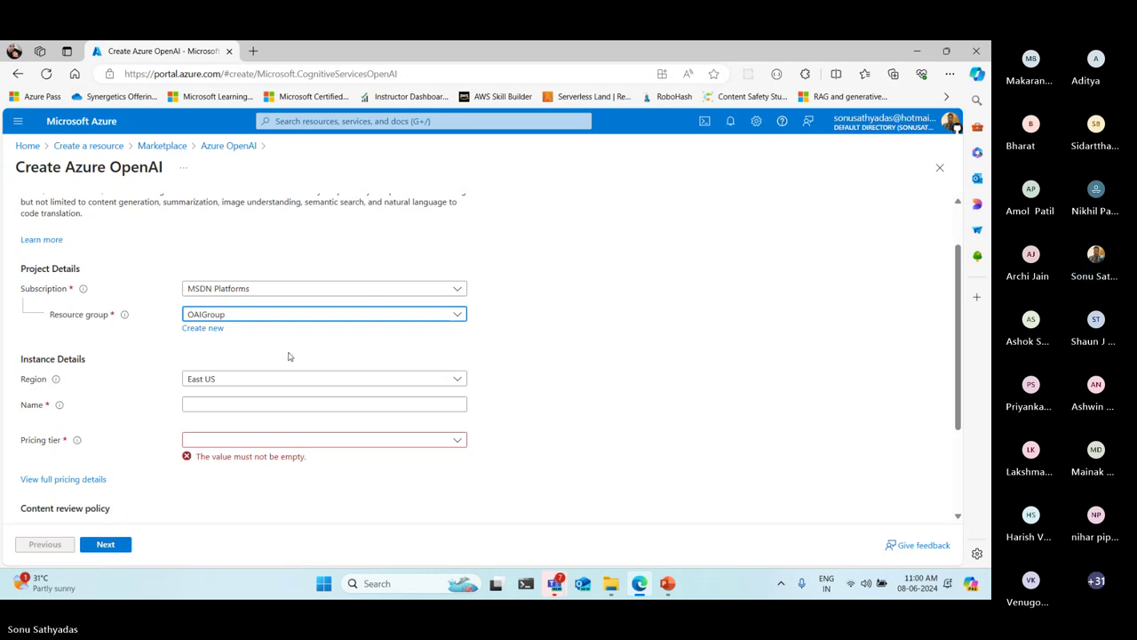
# Set the instance region to Sweden Central and name the resource synergetics-openai
pyautogui.click(329, 382)
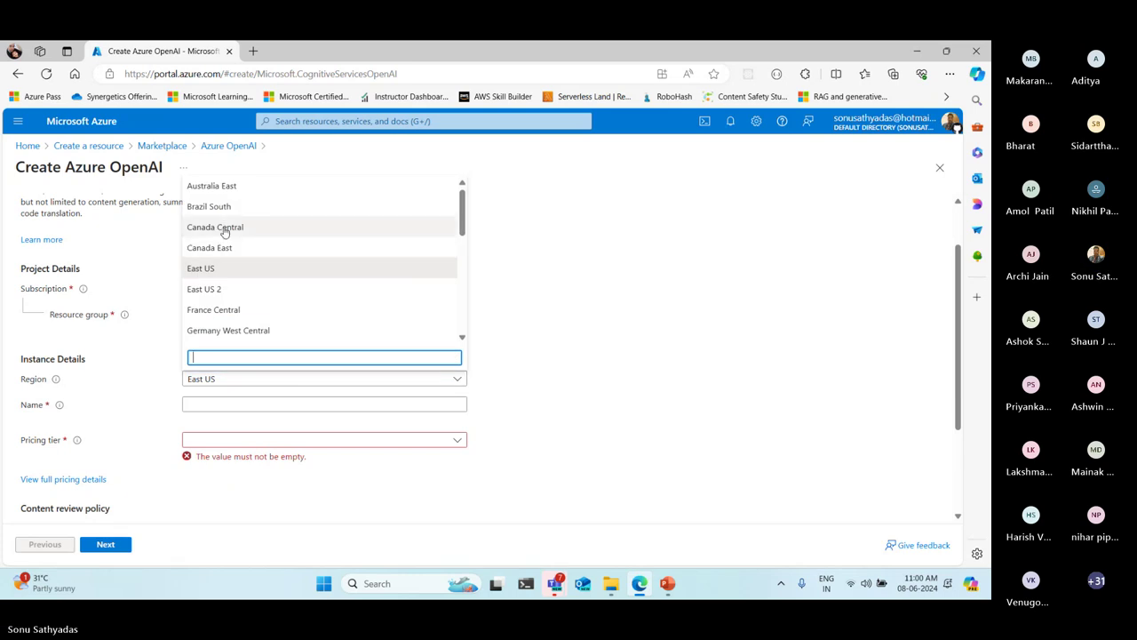
pyautogui.write('swe')
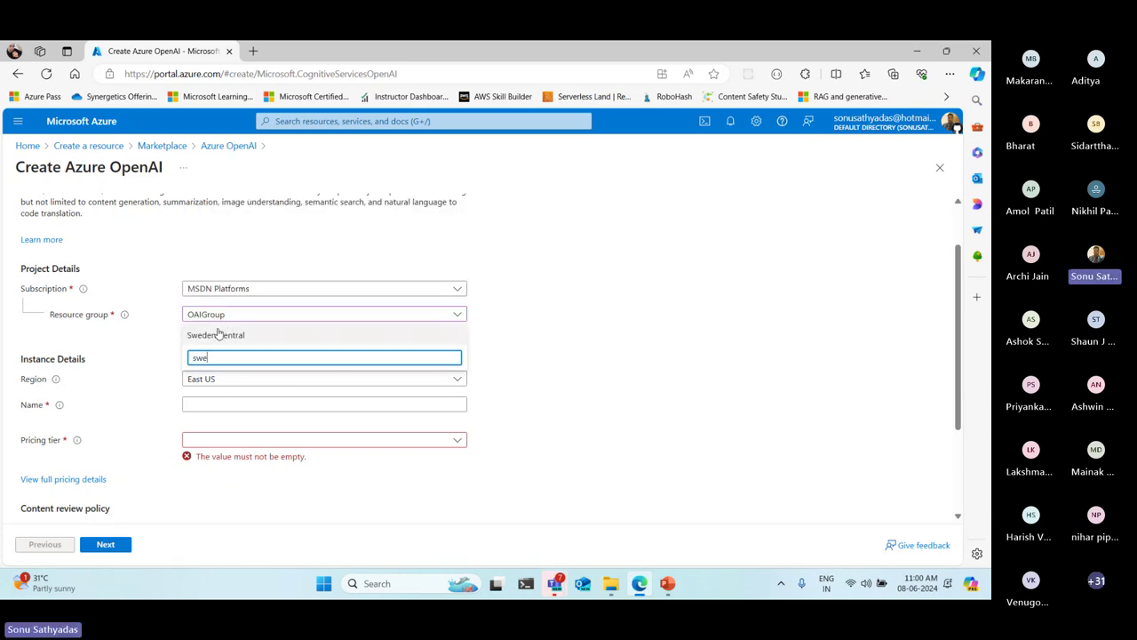
pyautogui.click(218, 334)
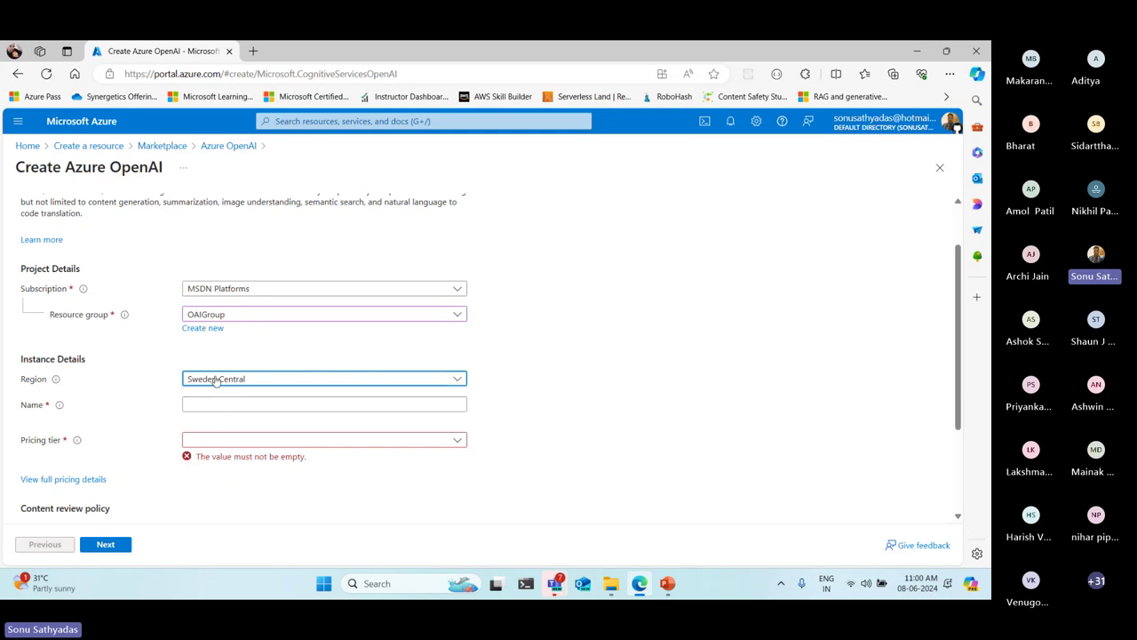
pyautogui.click(254, 405)
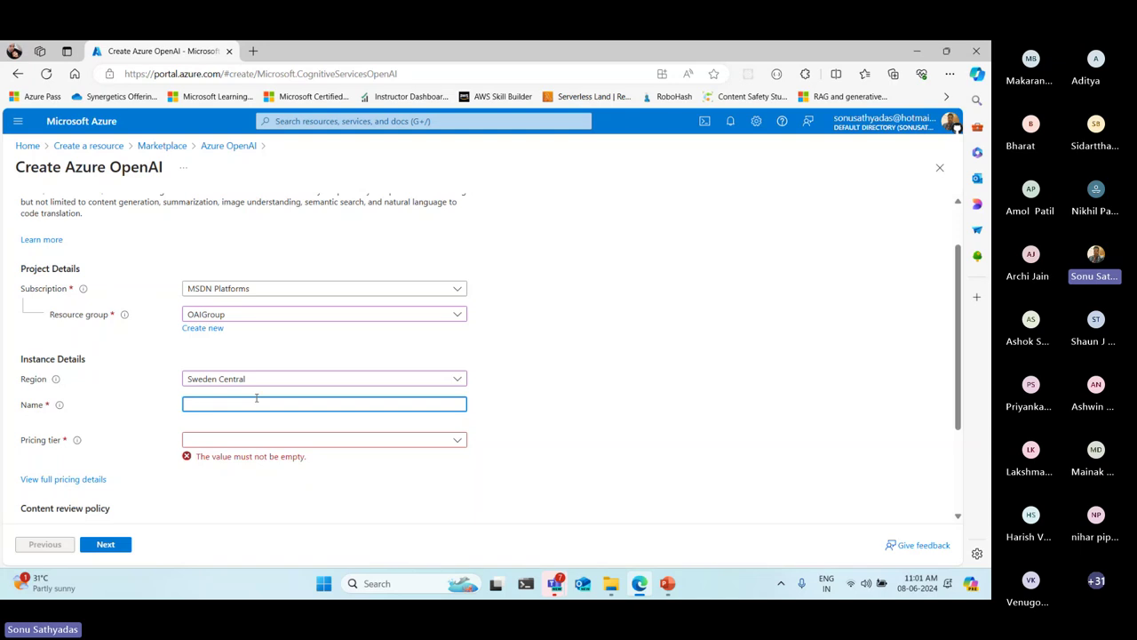
pyautogui.write('syb')
pyautogui.press('BackSpace')
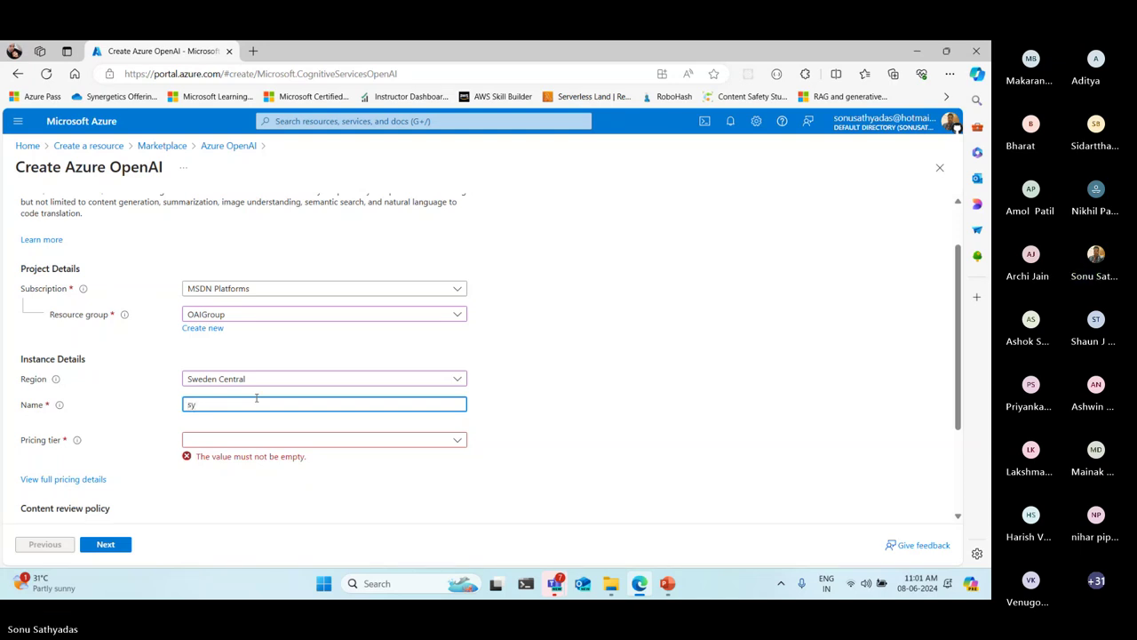
pyautogui.write('nergetic')
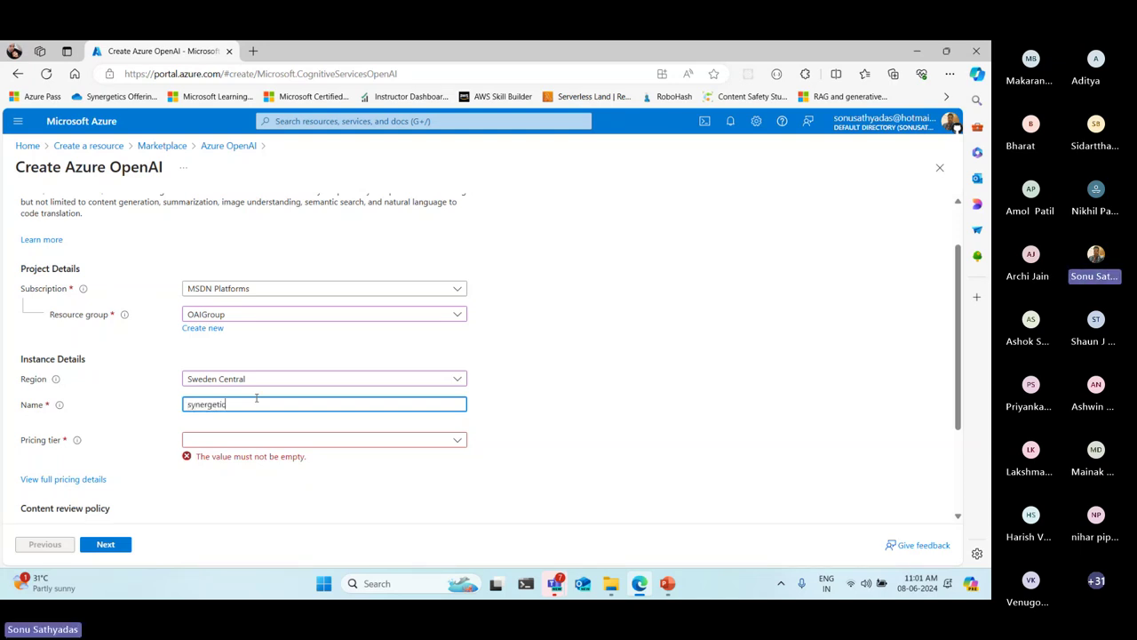
pyautogui.write('s-openai')
# Choose the Standard S0 pricing tier and proceed to the network settings
pyautogui.click(233, 439)
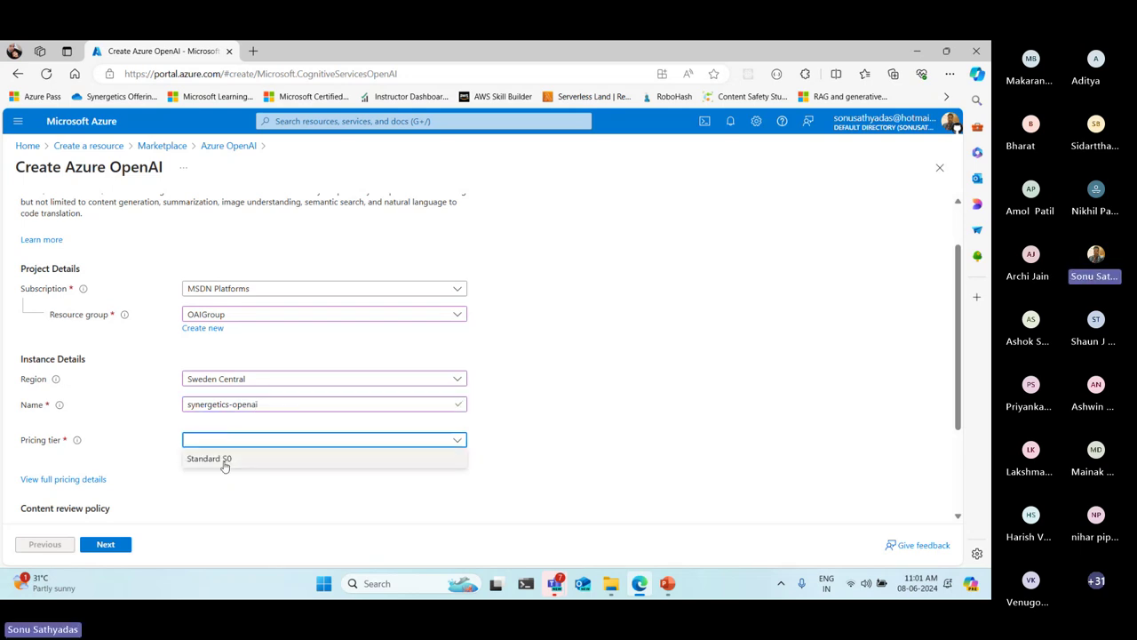
pyautogui.click(214, 458)
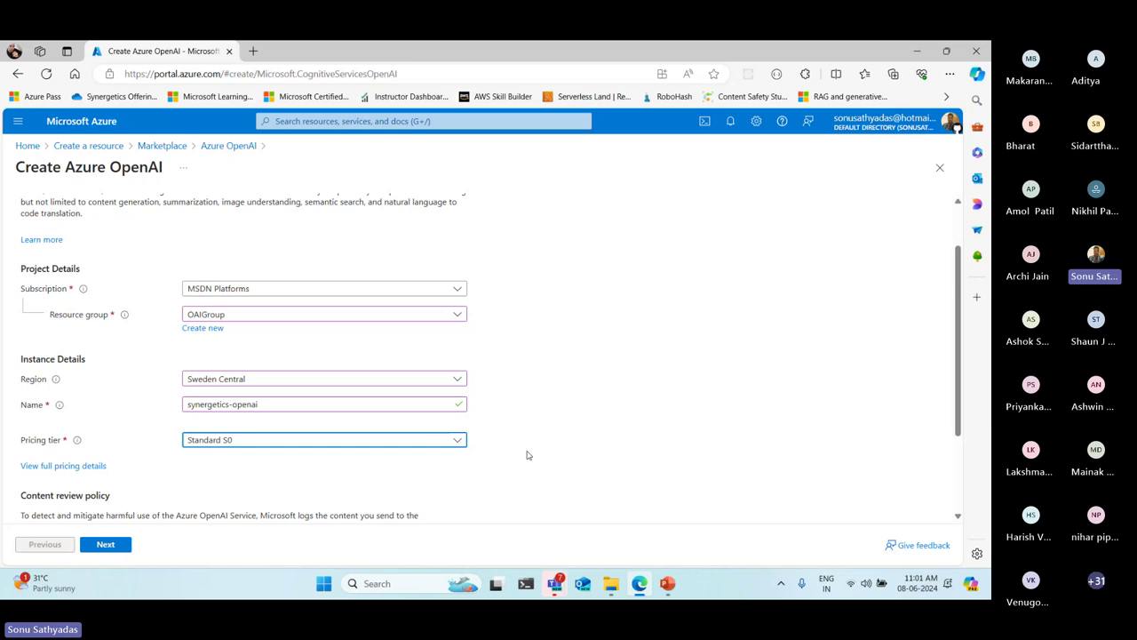
pyautogui.scroll(-2, 528, 453)
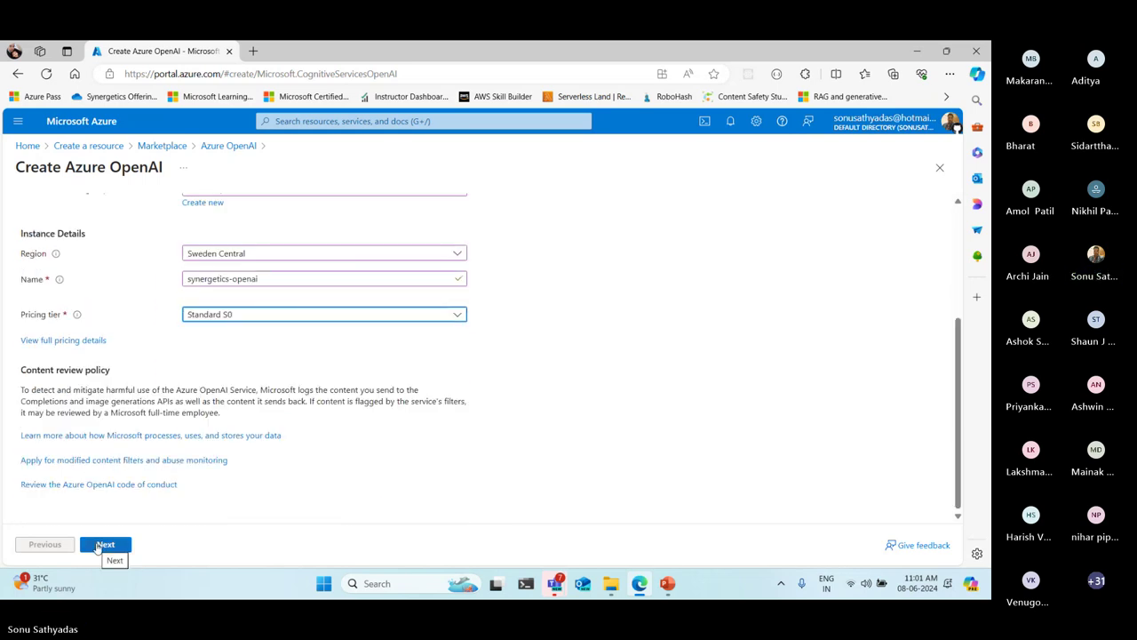
pyautogui.click(105, 543)
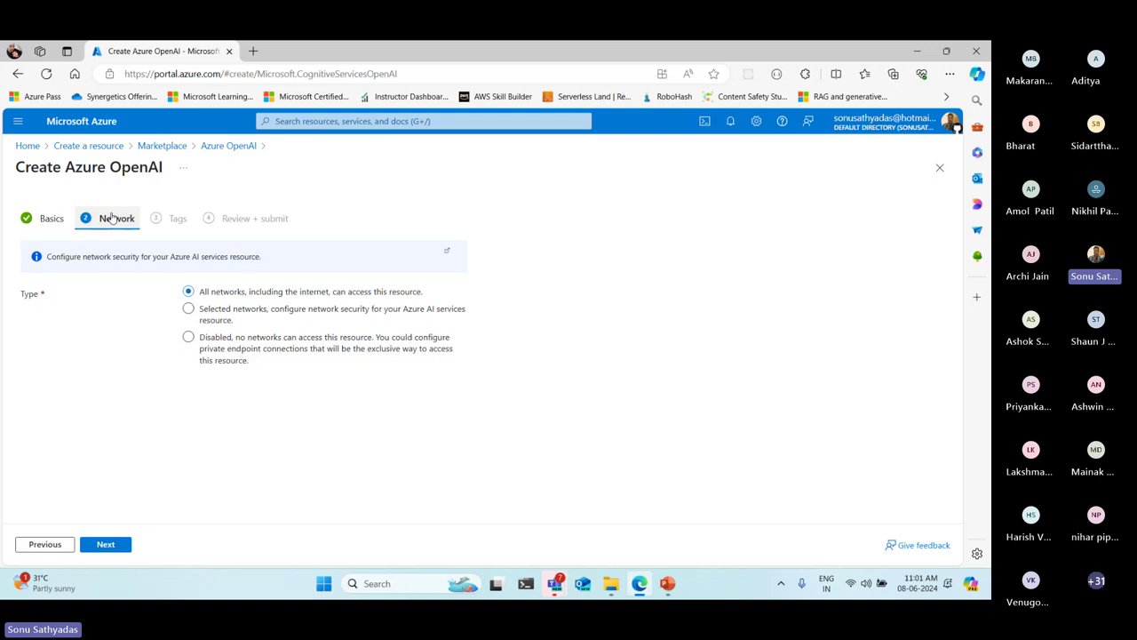
# Try the selected-networks access type, then set access back to all networks, including the internet
pyautogui.moveTo(204, 311); pyautogui.dragTo(256, 311)
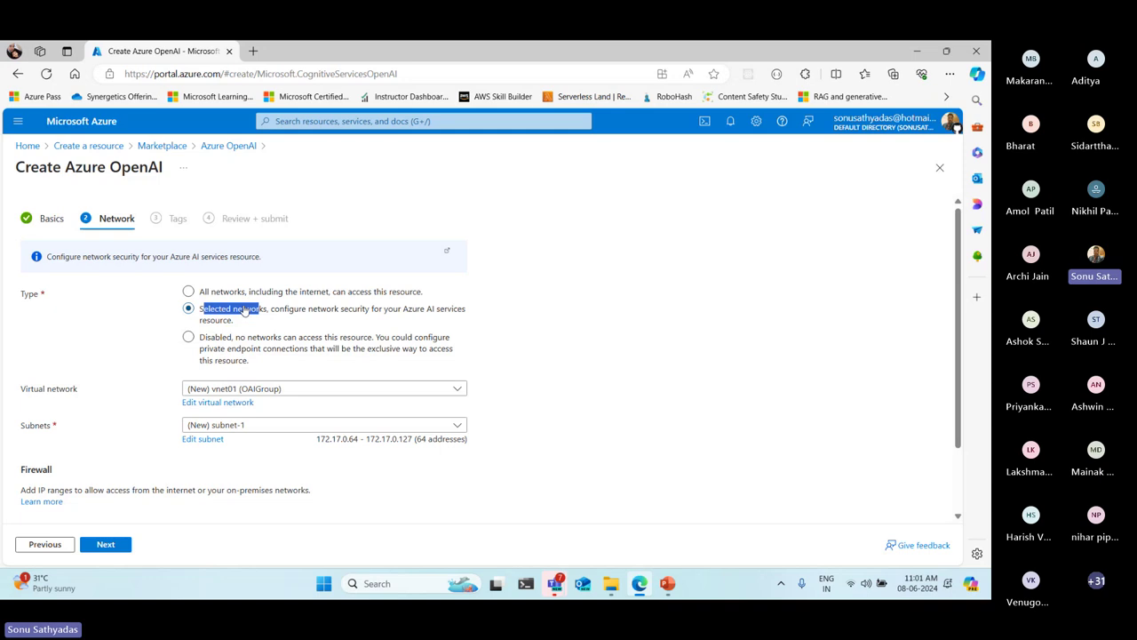
pyautogui.click(188, 292)
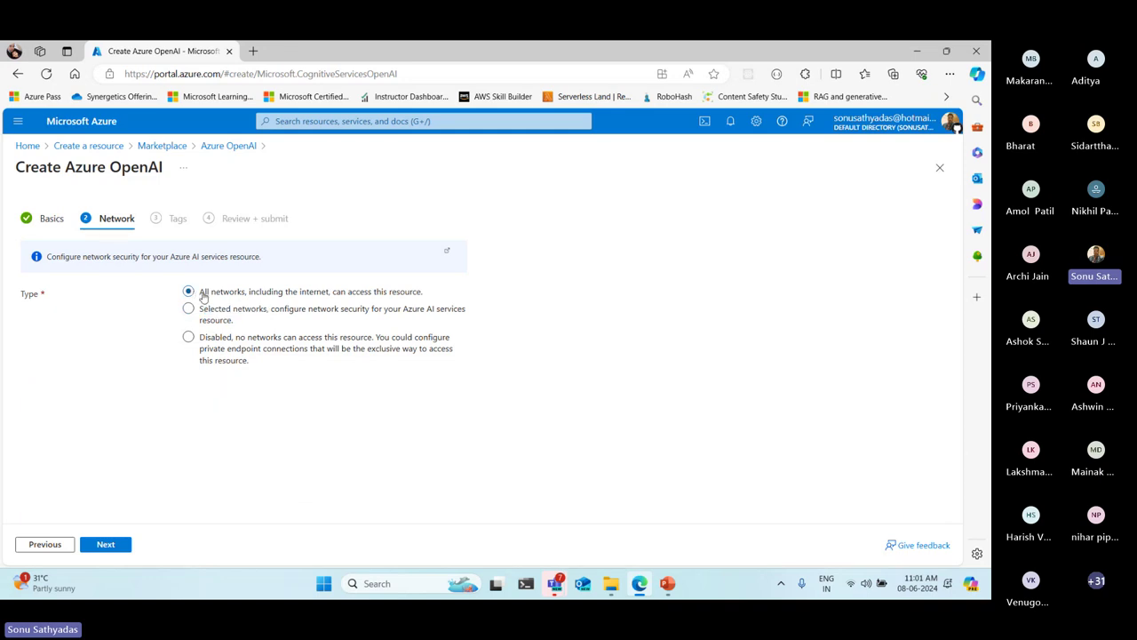
pyautogui.moveTo(211, 293); pyautogui.dragTo(436, 304)
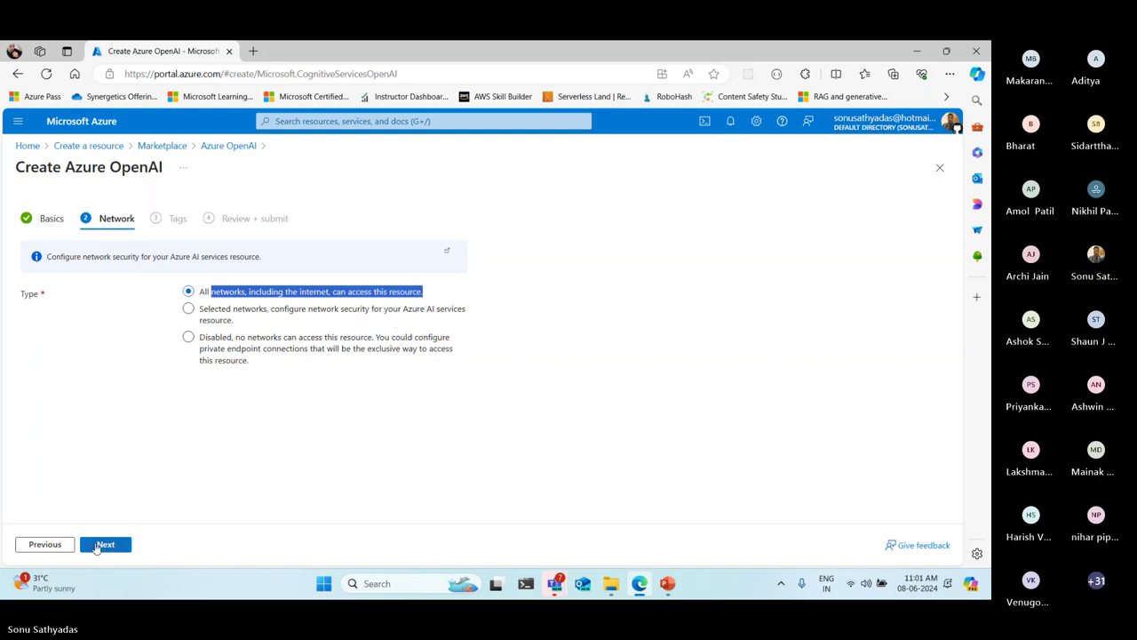
# Leave the tags empty and create the Azure OpenAI resource after the review
pyautogui.click(97, 545)
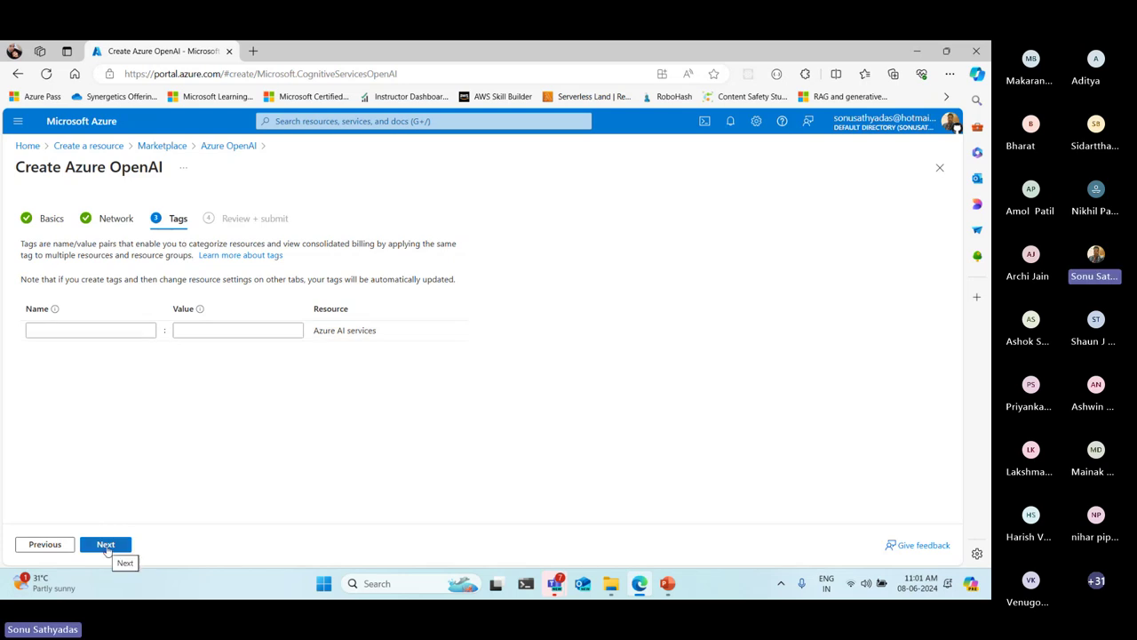
pyautogui.click(107, 545)
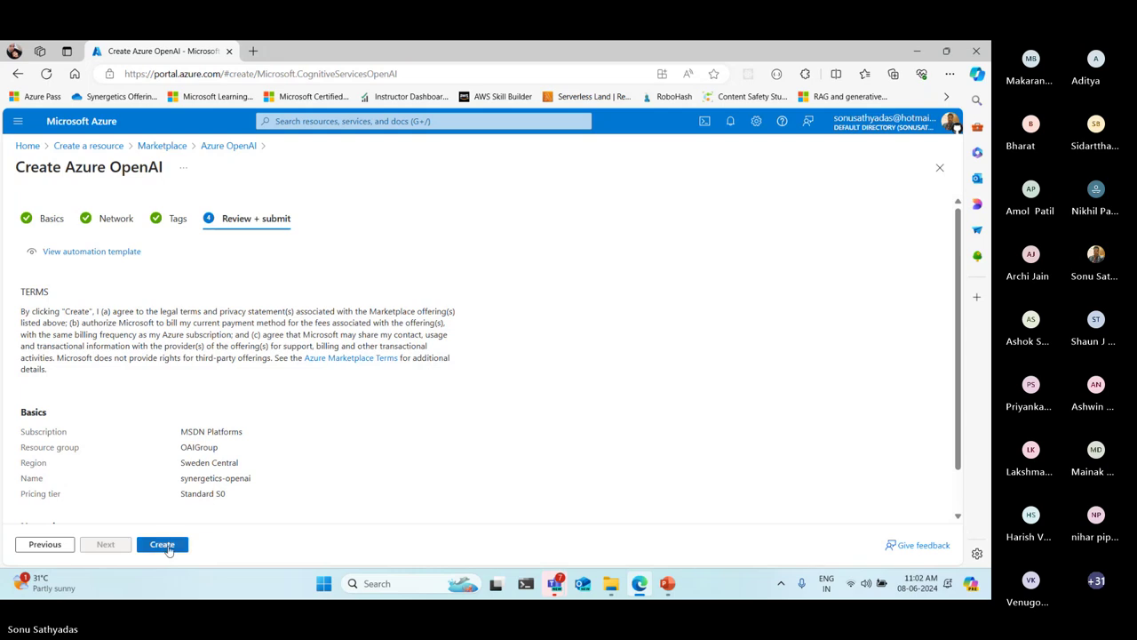
pyautogui.click(168, 548)
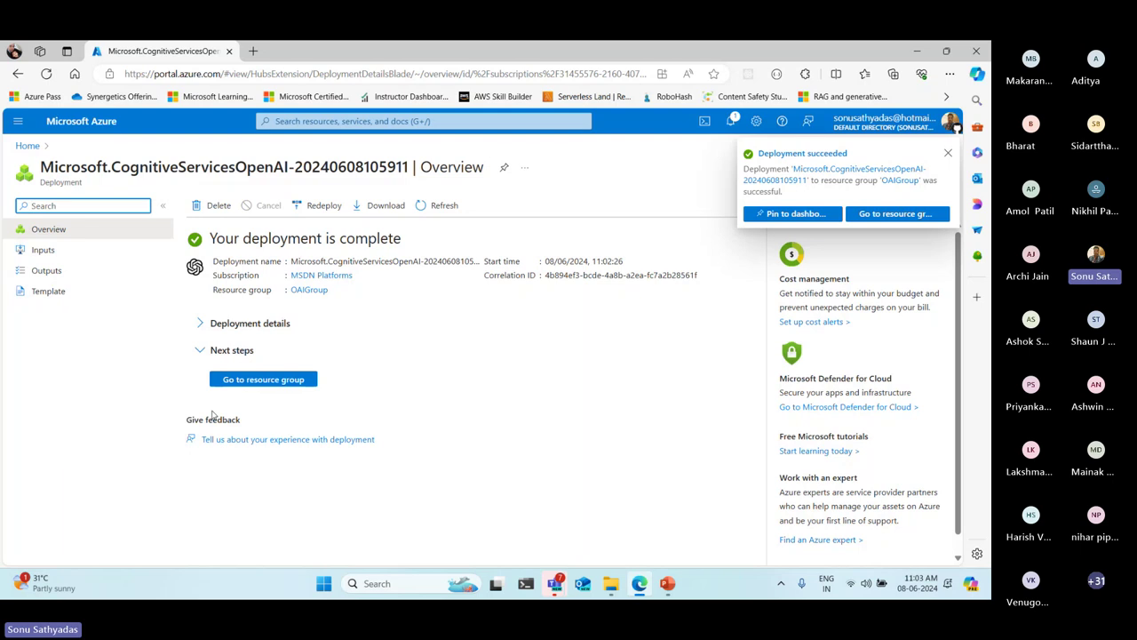
# Open the deployed synergetics-openai resource and look through its overview and resource management options
pyautogui.click(245, 382)
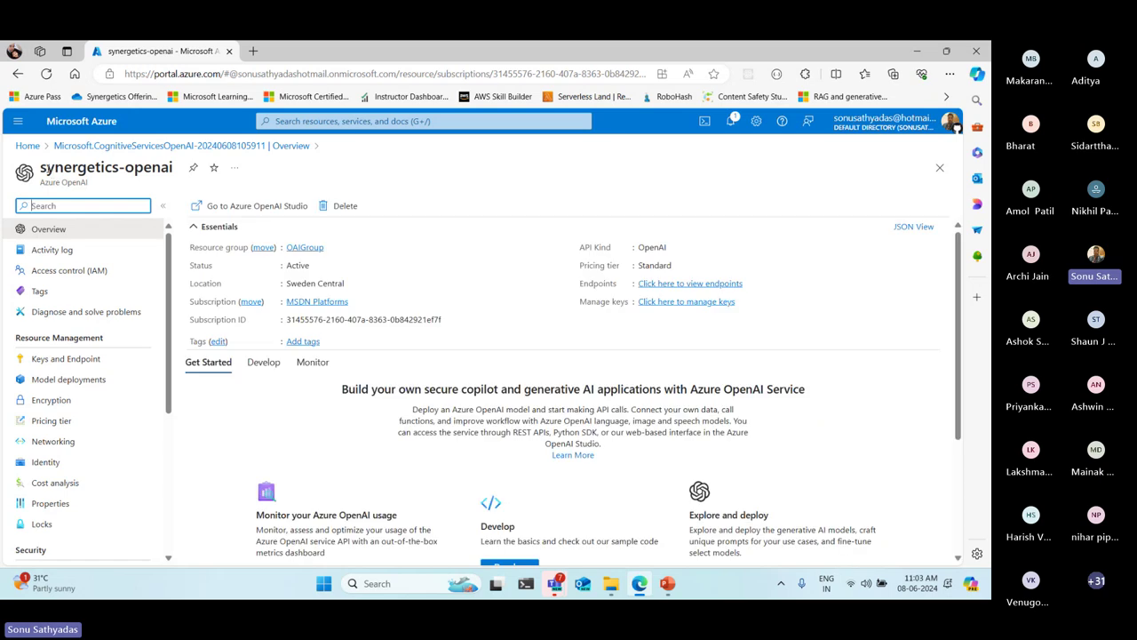
pyautogui.moveTo(41, 165); pyautogui.dragTo(175, 161)
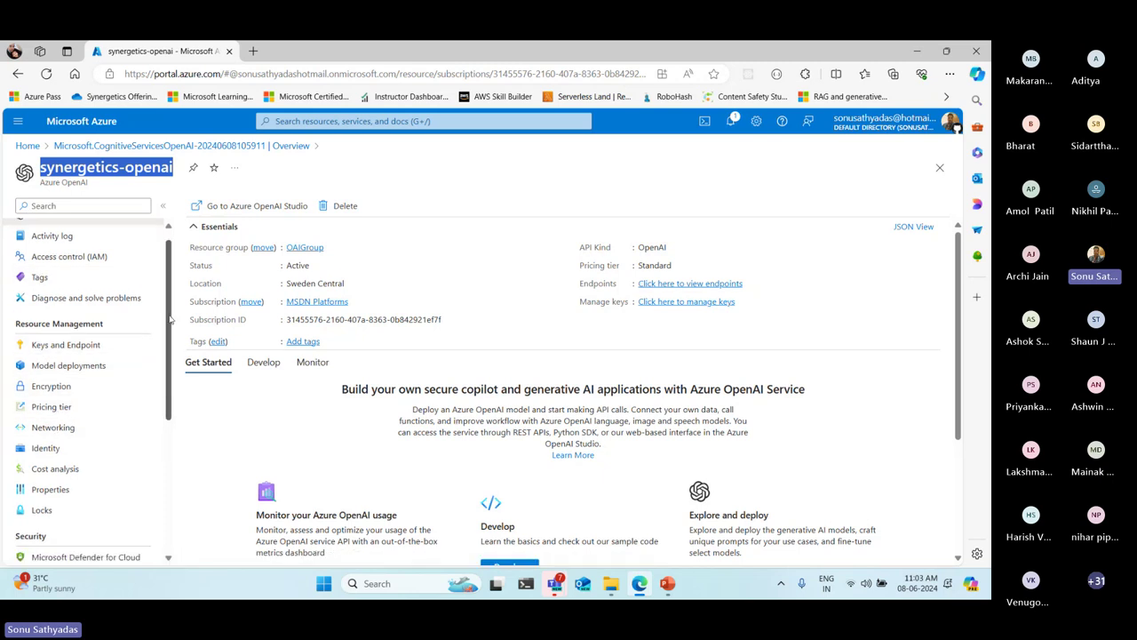
pyautogui.scroll(-2, 170, 351)
pyautogui.scroll(-1, 170, 352)
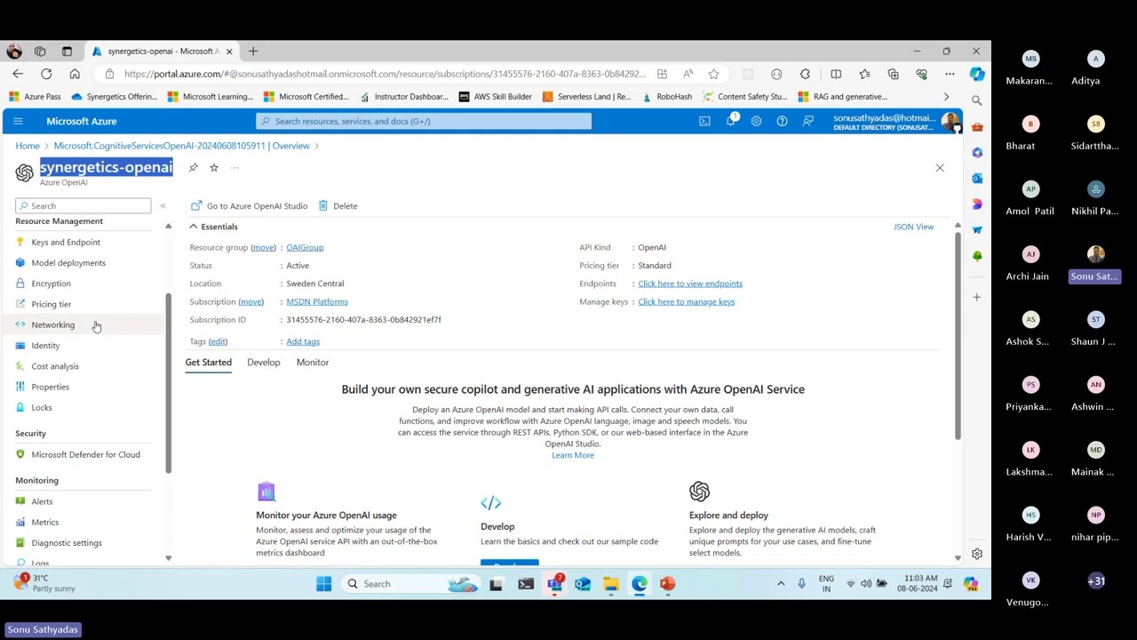
# Open the resource's keys and endpoint details and examine its endpoint URL and location
pyautogui.click(72, 245)
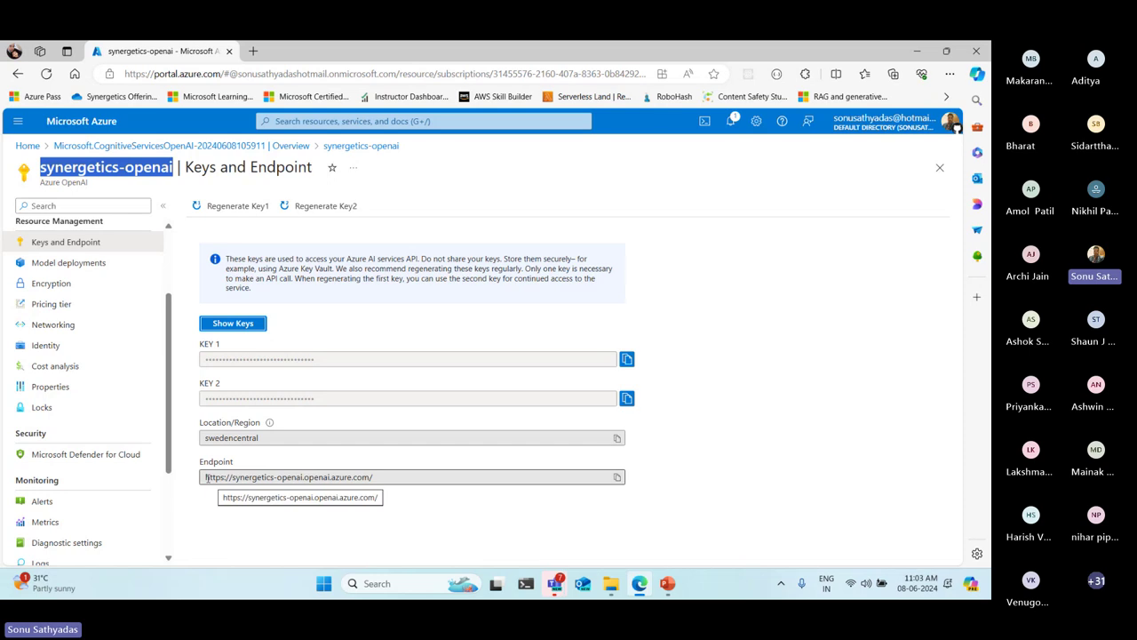
pyautogui.moveTo(205, 477); pyautogui.dragTo(430, 503)
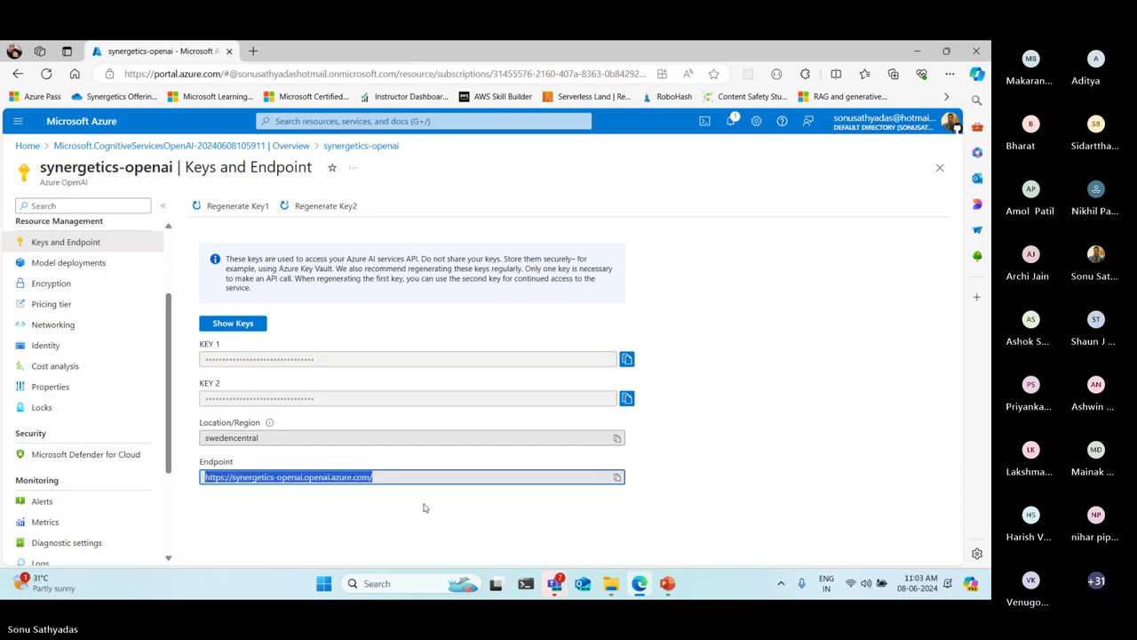
pyautogui.click(364, 476)
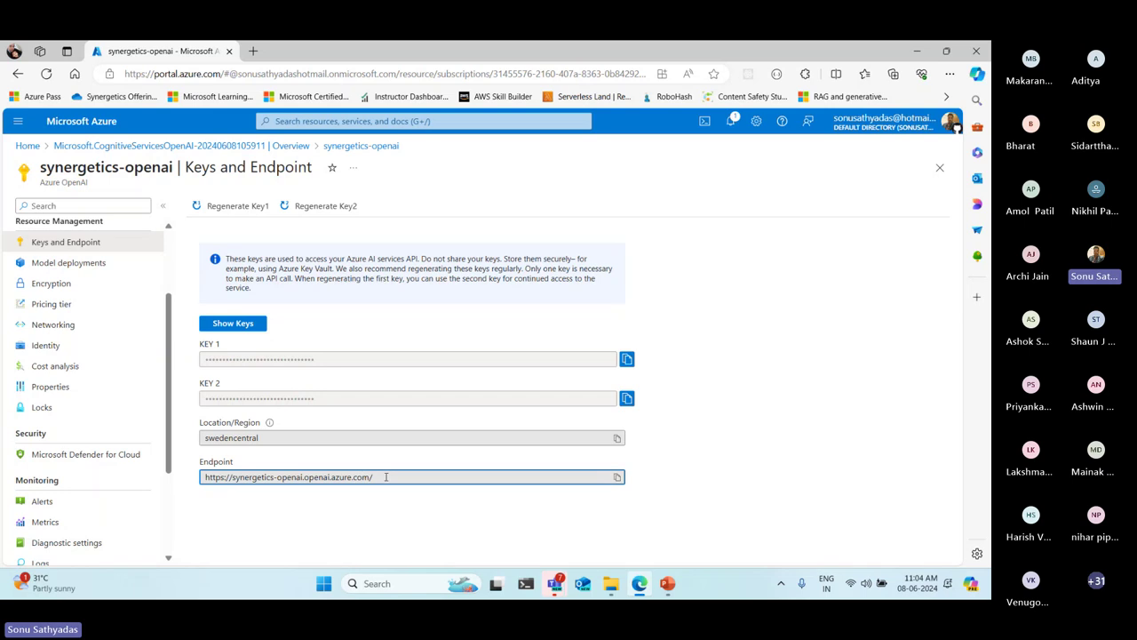
pyautogui.moveTo(386, 476); pyautogui.dragTo(192, 485)
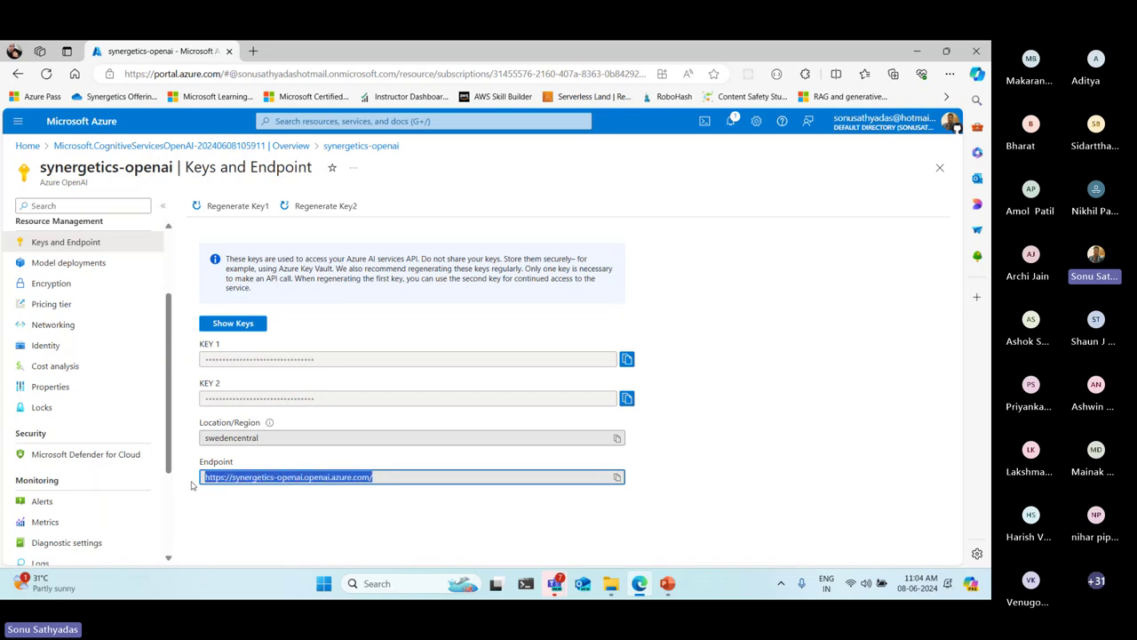
pyautogui.doubleClick(231, 437)
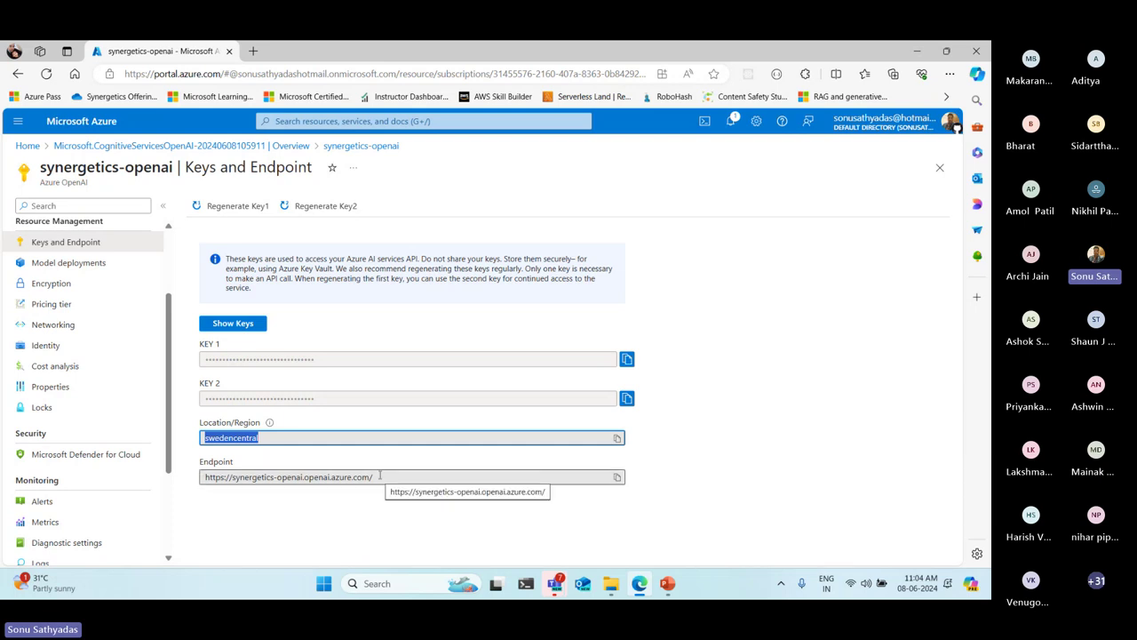
pyautogui.moveTo(375, 477); pyautogui.dragTo(203, 472)
pyautogui.moveTo(260, 438); pyautogui.dragTo(175, 444)
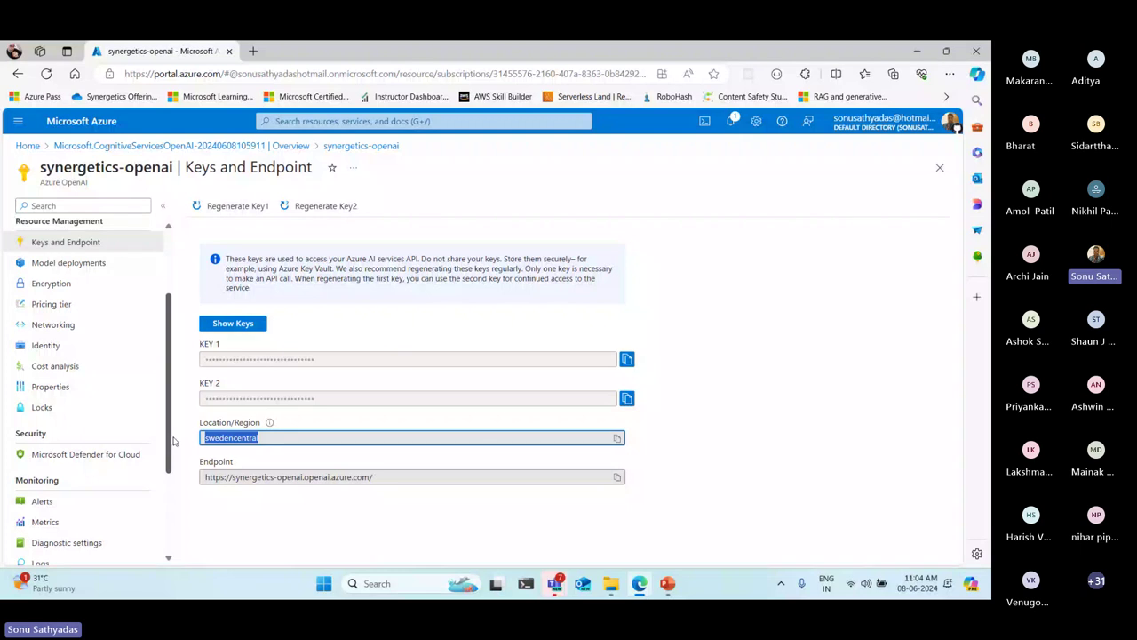
pyautogui.click(53, 262)
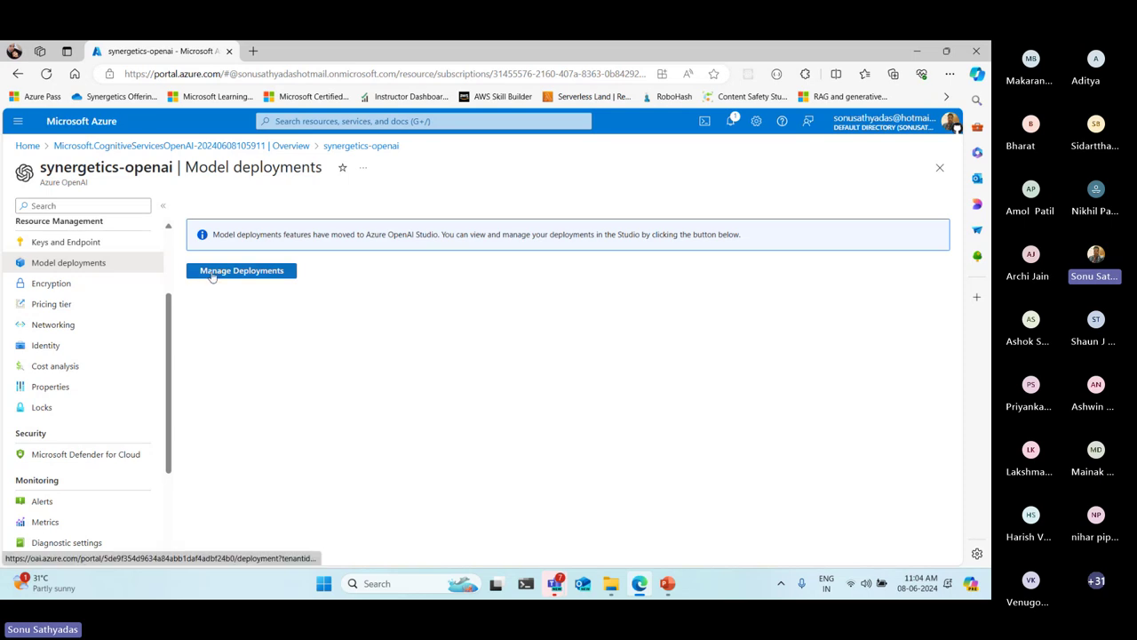
pyautogui.click(273, 271)
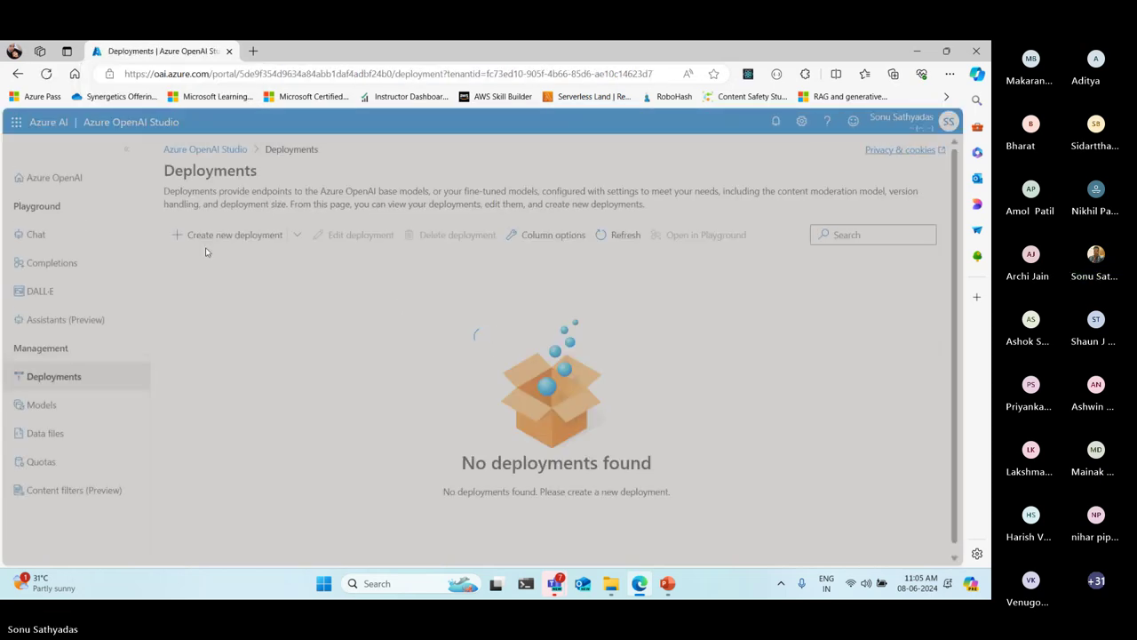
pyautogui.click(18, 74)
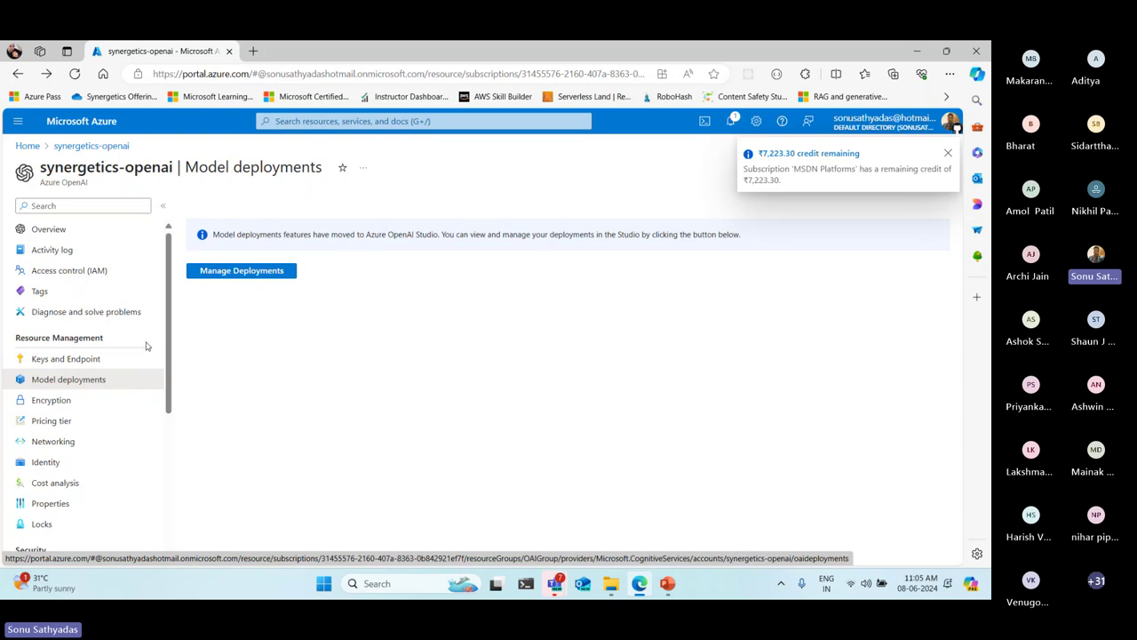
# Return to the synergetics-openai overview and open Azure OpenAI Studio from it in a separate browser tab
pyautogui.click(61, 231)
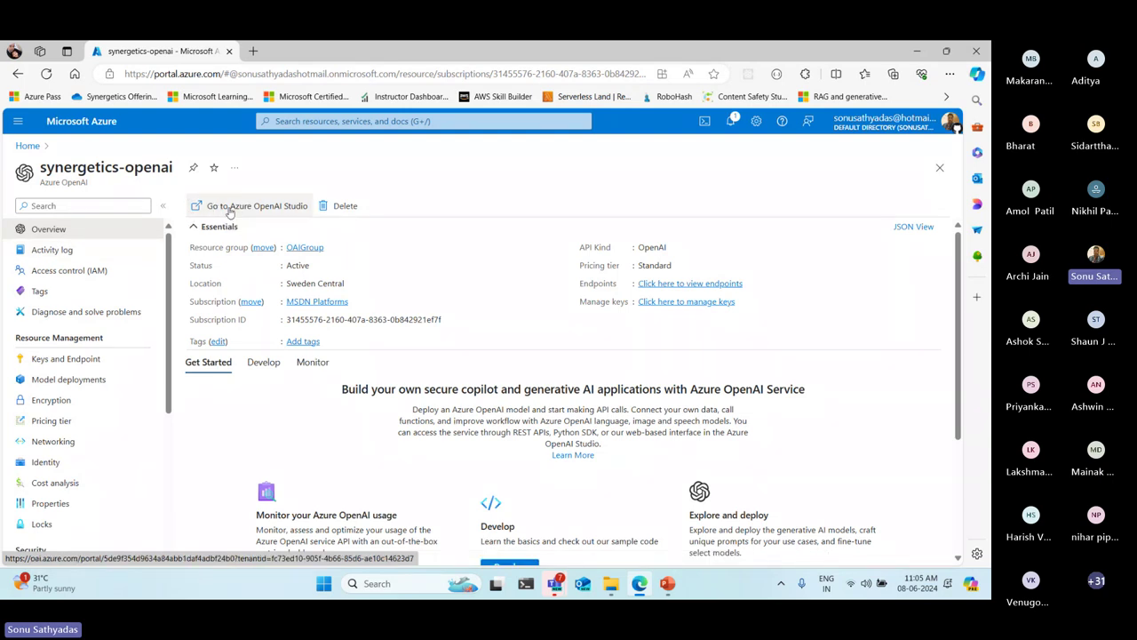
pyautogui.rightClick(287, 205)
pyautogui.click(307, 212)
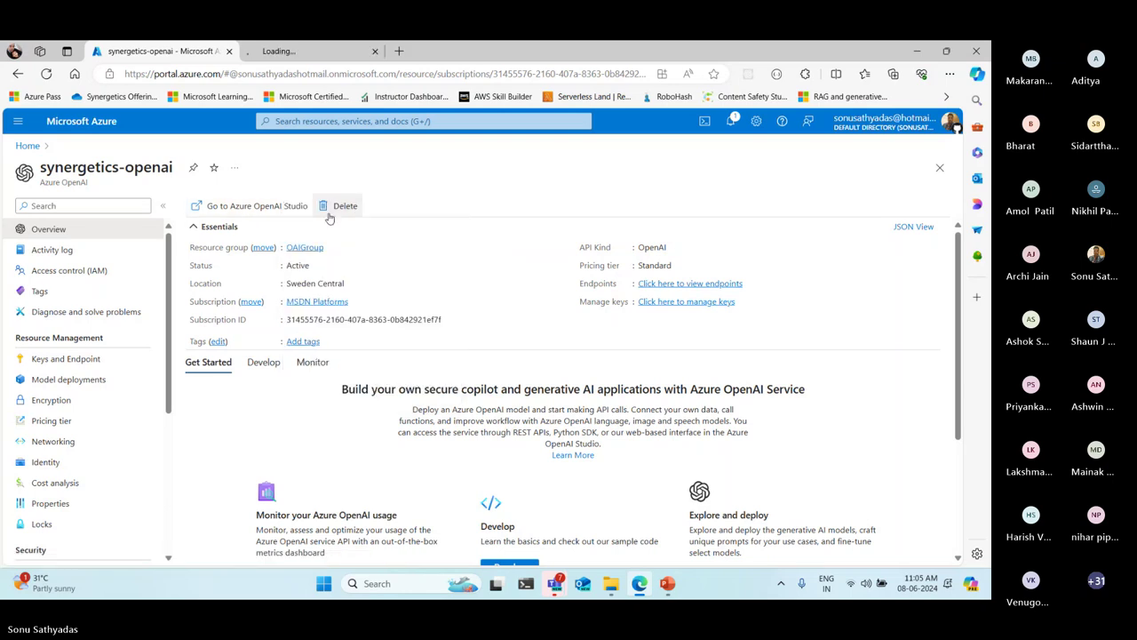
pyautogui.click(289, 54)
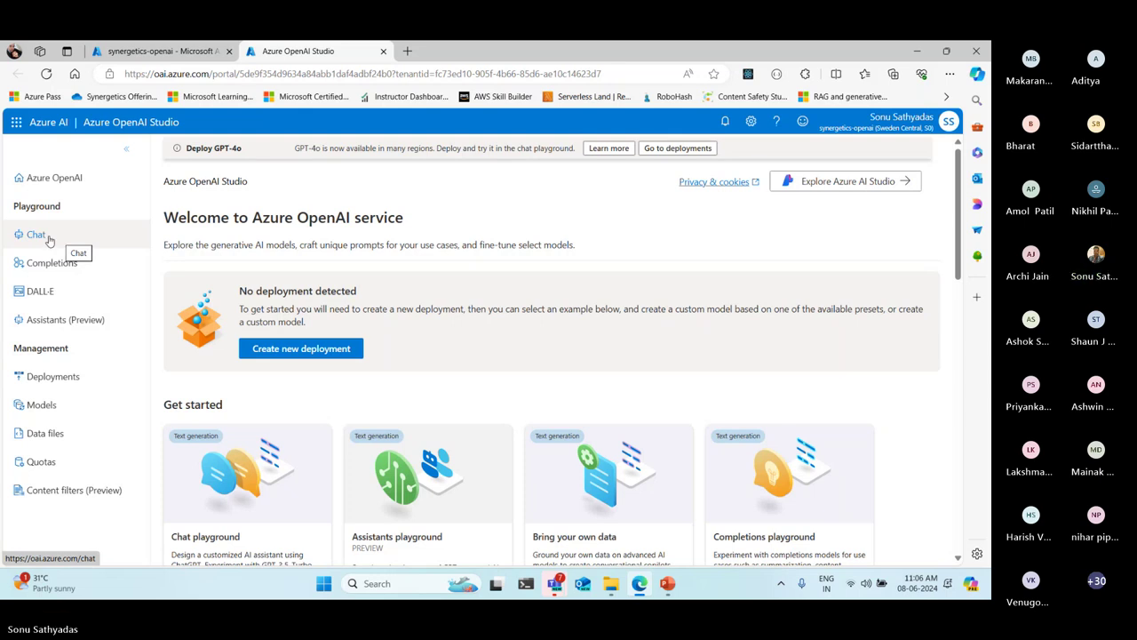
# Look at the studio's deployments page, then examine the list of base models available to the resource
pyautogui.click(53, 379)
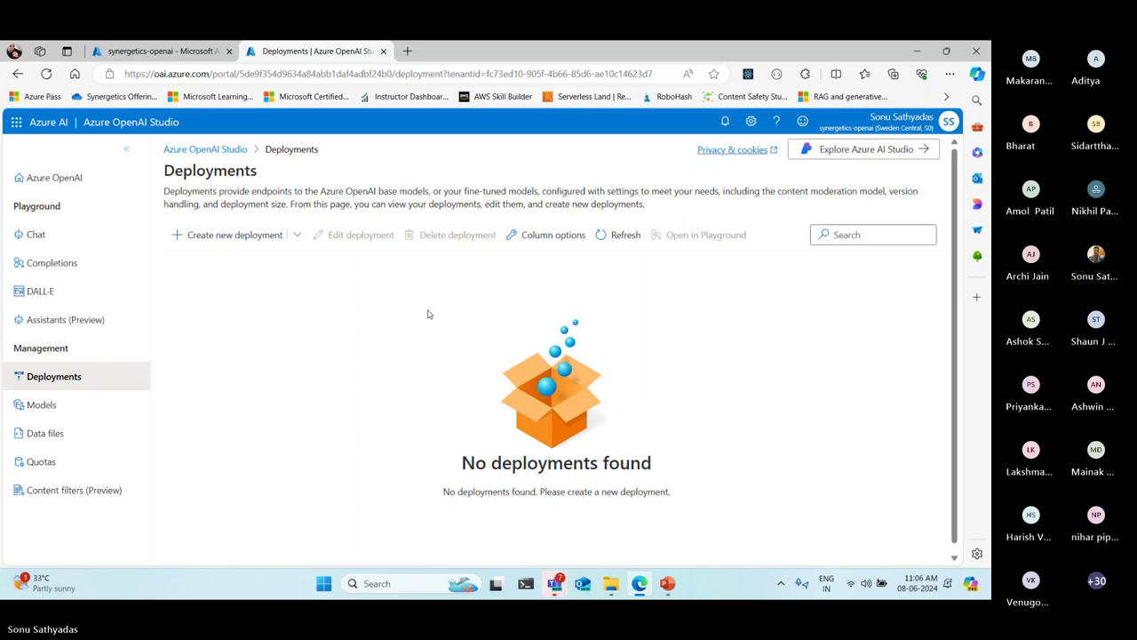
pyautogui.click(41, 406)
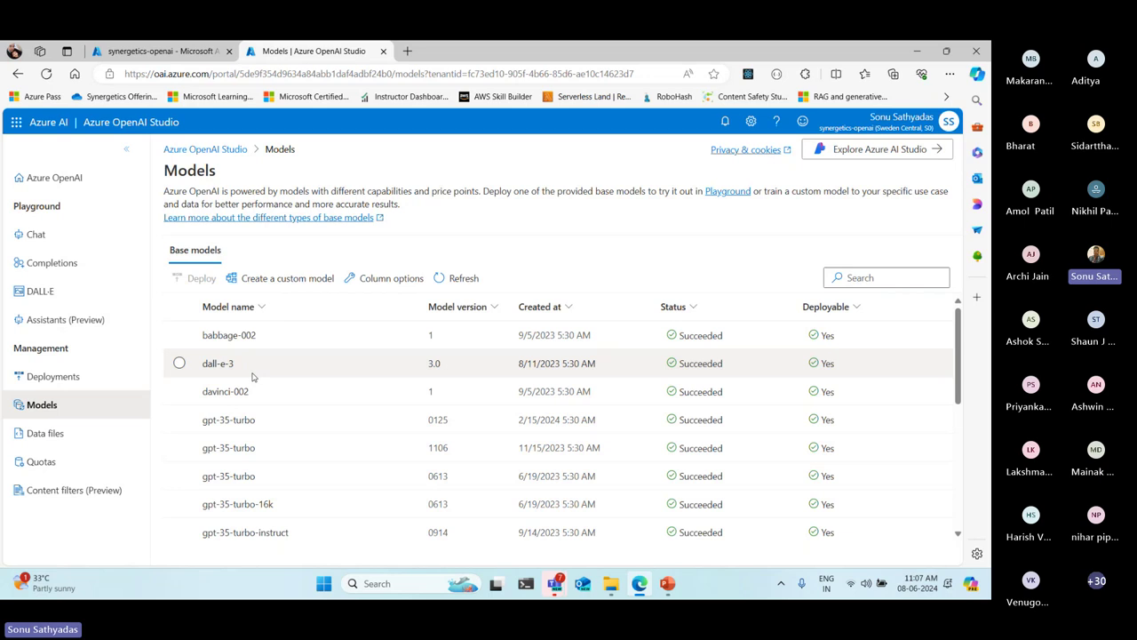
pyautogui.scroll(-5, 254, 382)
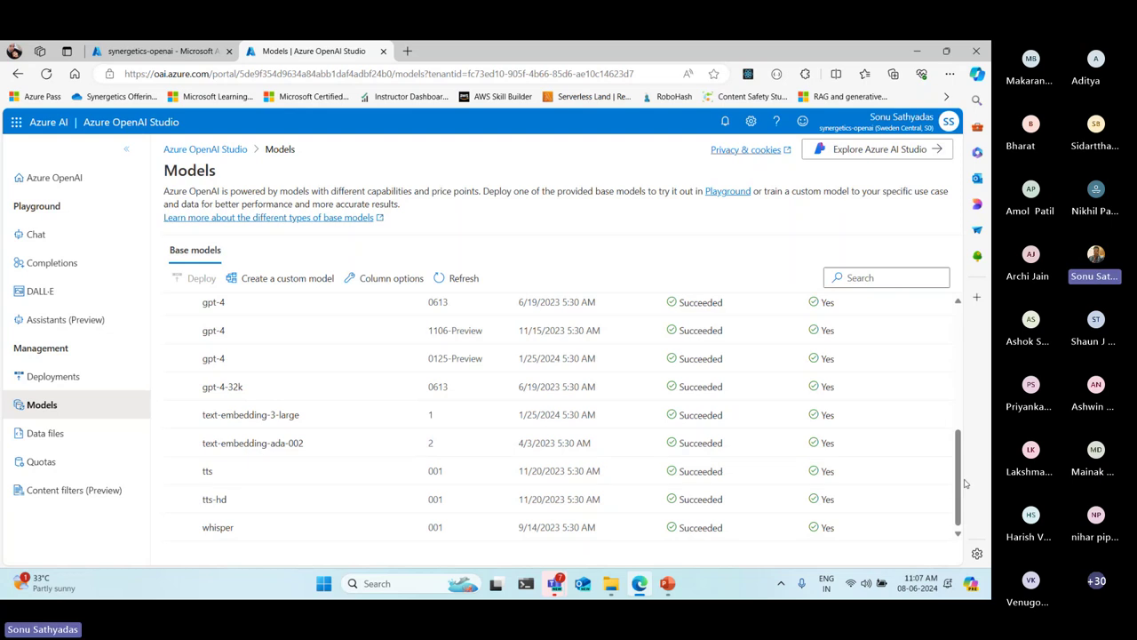
pyautogui.moveTo(960, 473); pyautogui.dragTo(949, 356)
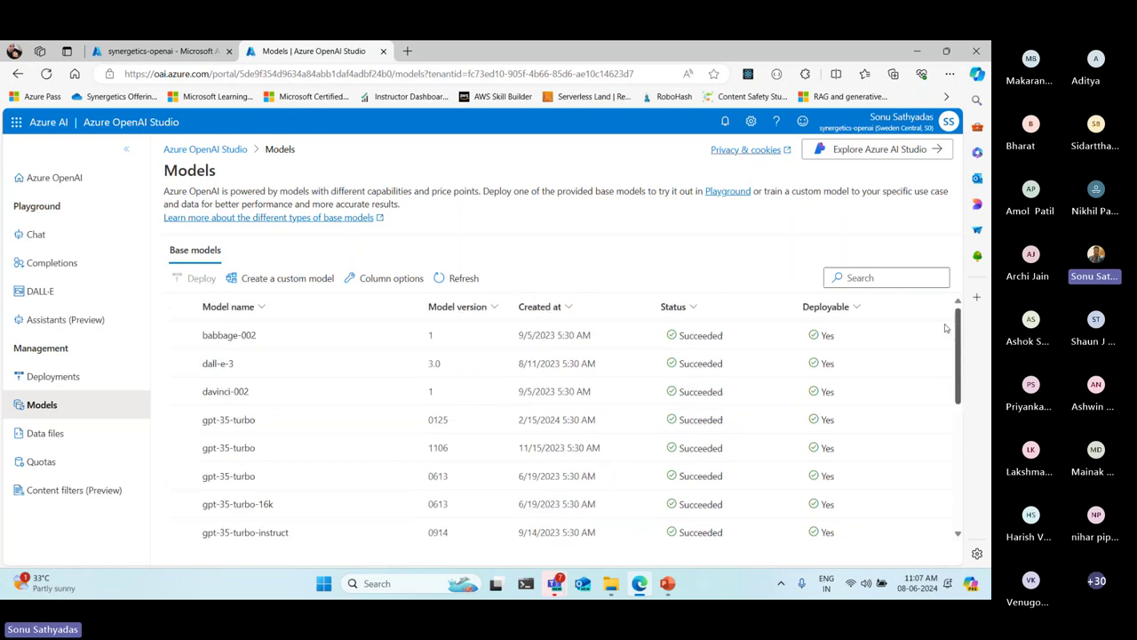
pyautogui.scroll(-5, 949, 351)
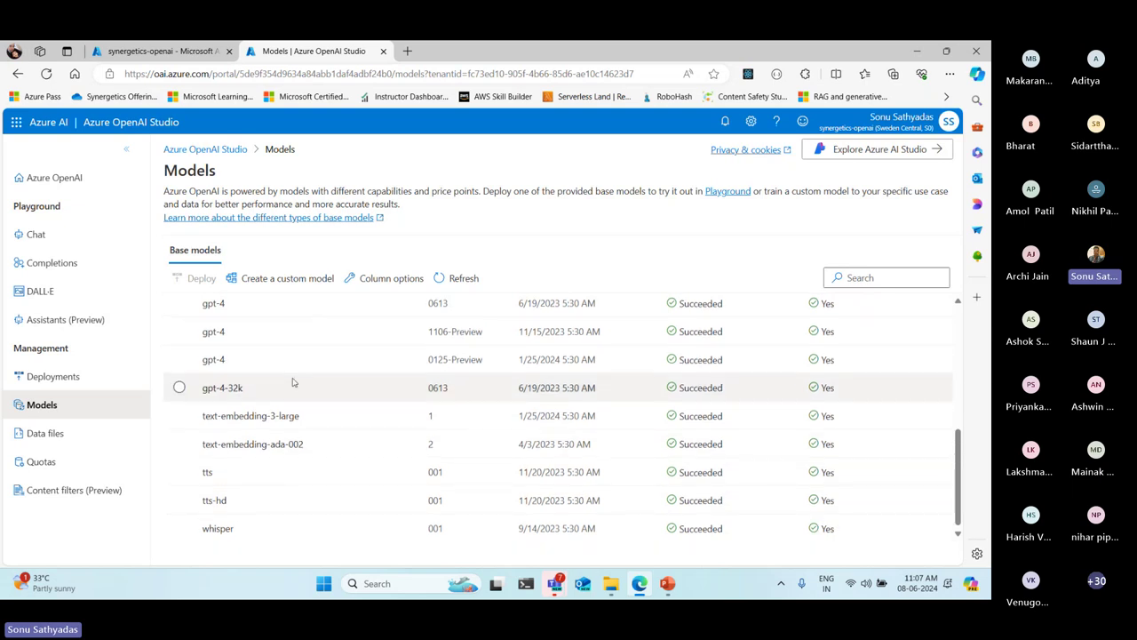
pyautogui.scroll(3, 275, 378)
pyautogui.scroll(1, 264, 365)
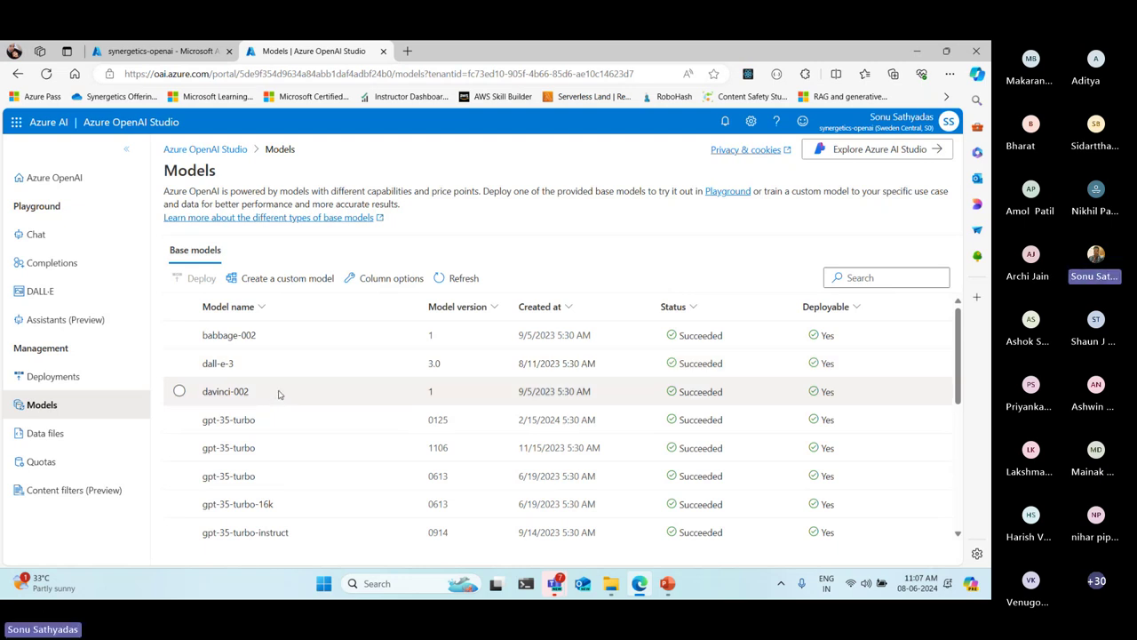
pyautogui.scroll(-2, 284, 396)
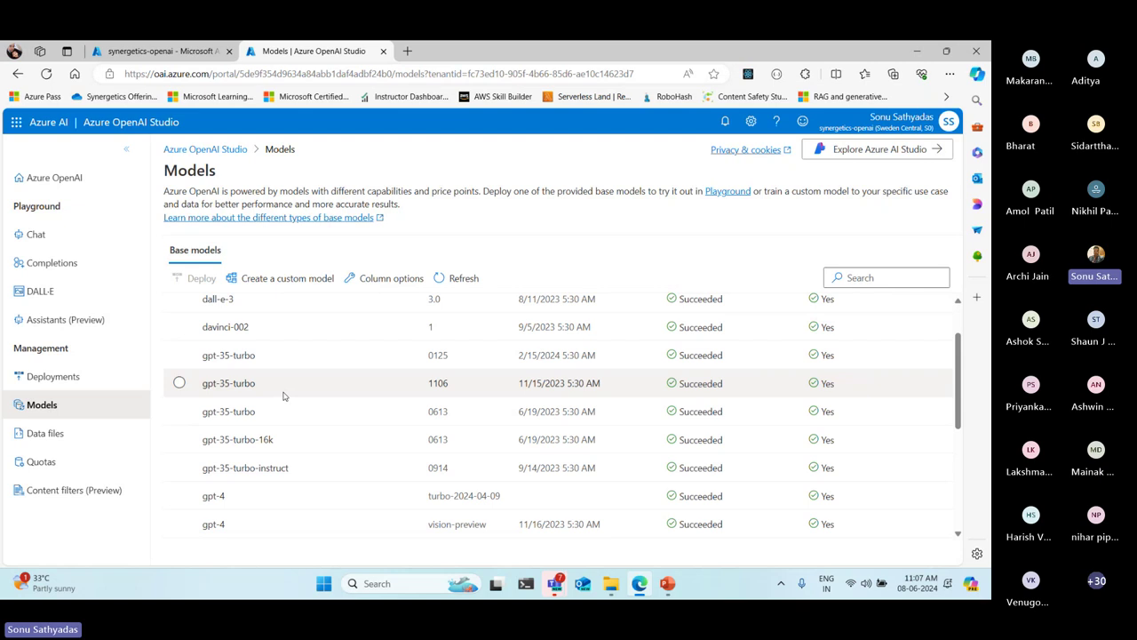
# Select the gpt-35-turbo-instruct base model, version 0914, and start a deployment of it
pyautogui.click(179, 468)
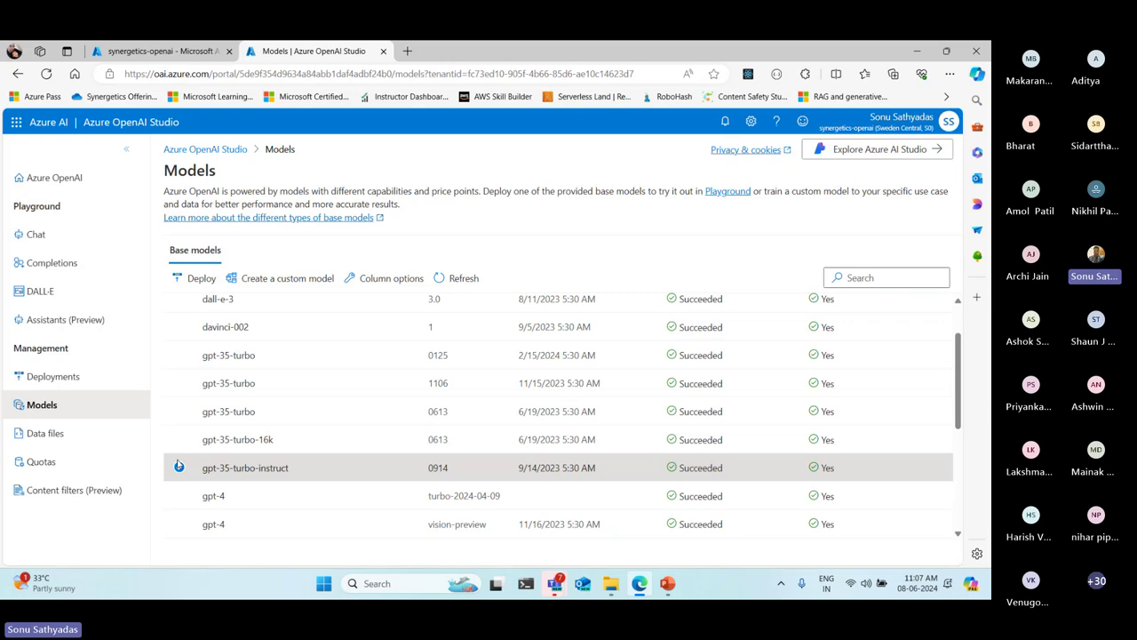
pyautogui.click(180, 440)
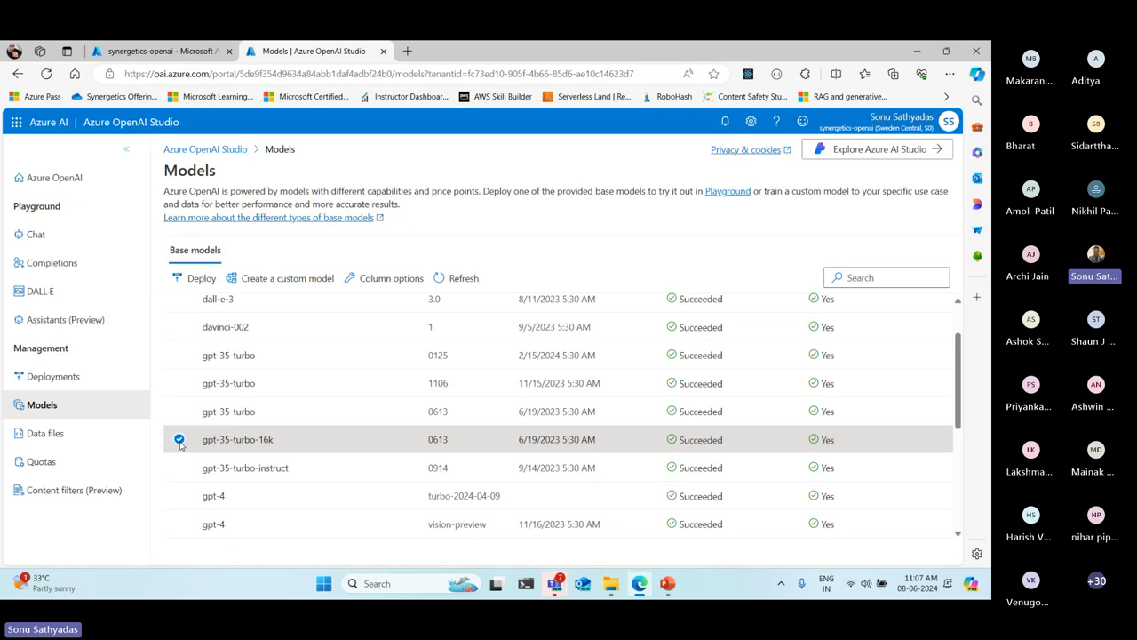
pyautogui.click(180, 468)
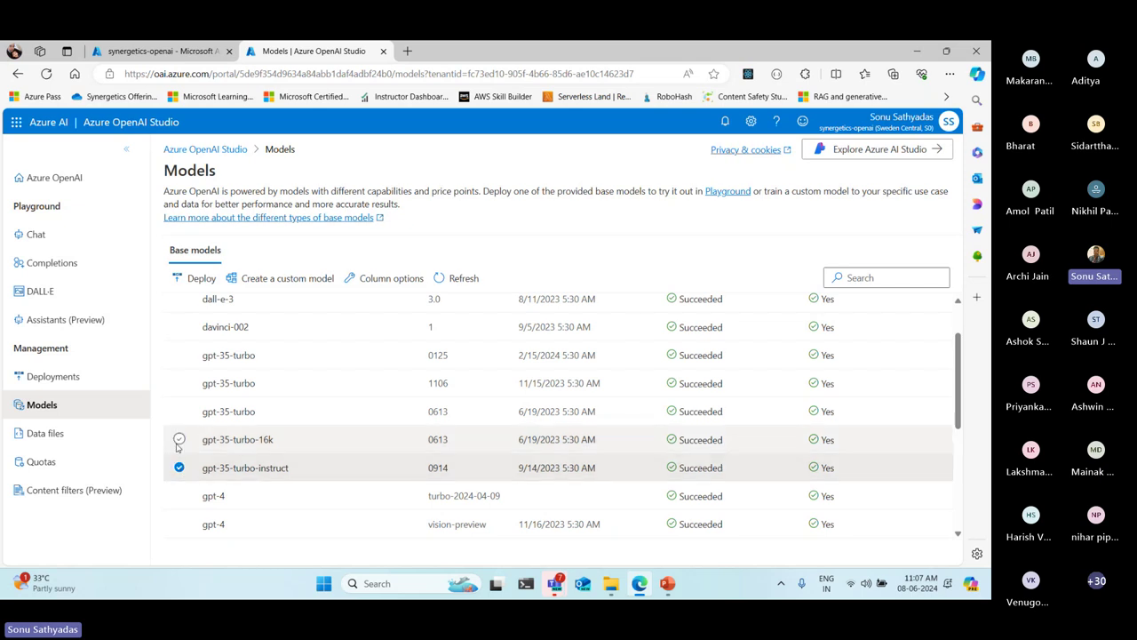
pyautogui.click(178, 442)
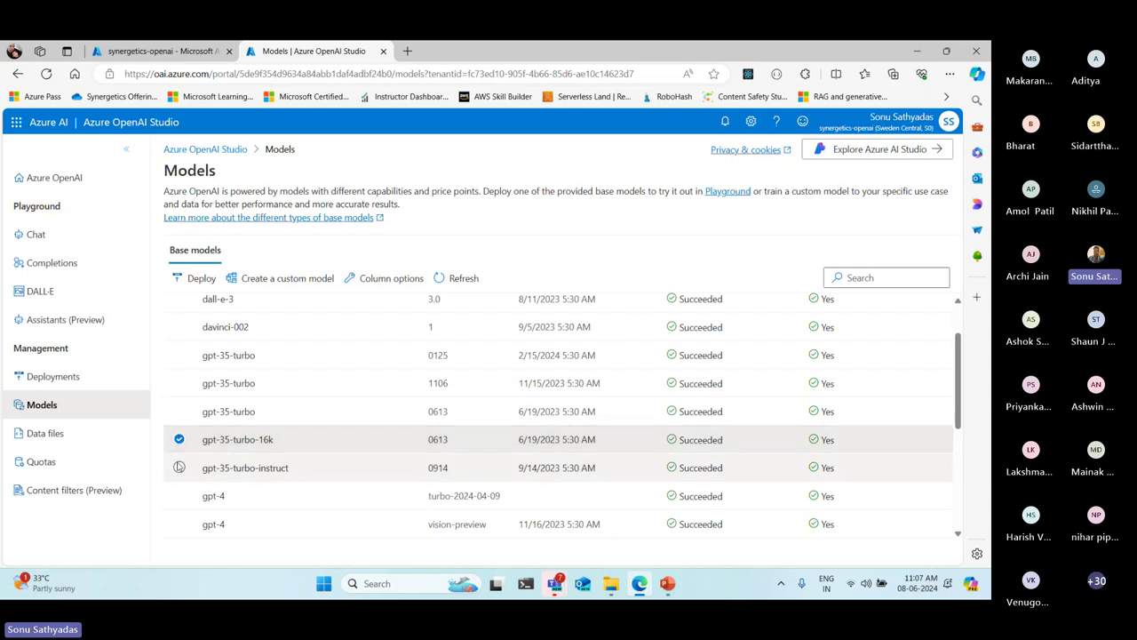
pyautogui.click(180, 468)
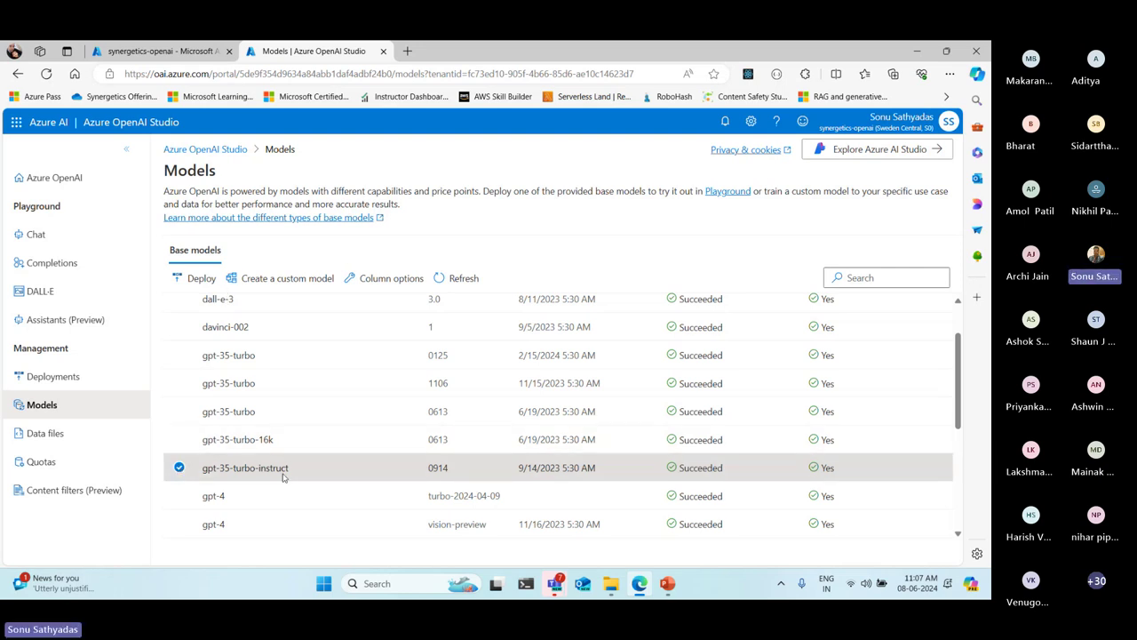
pyautogui.moveTo(289, 476); pyautogui.dragTo(209, 480)
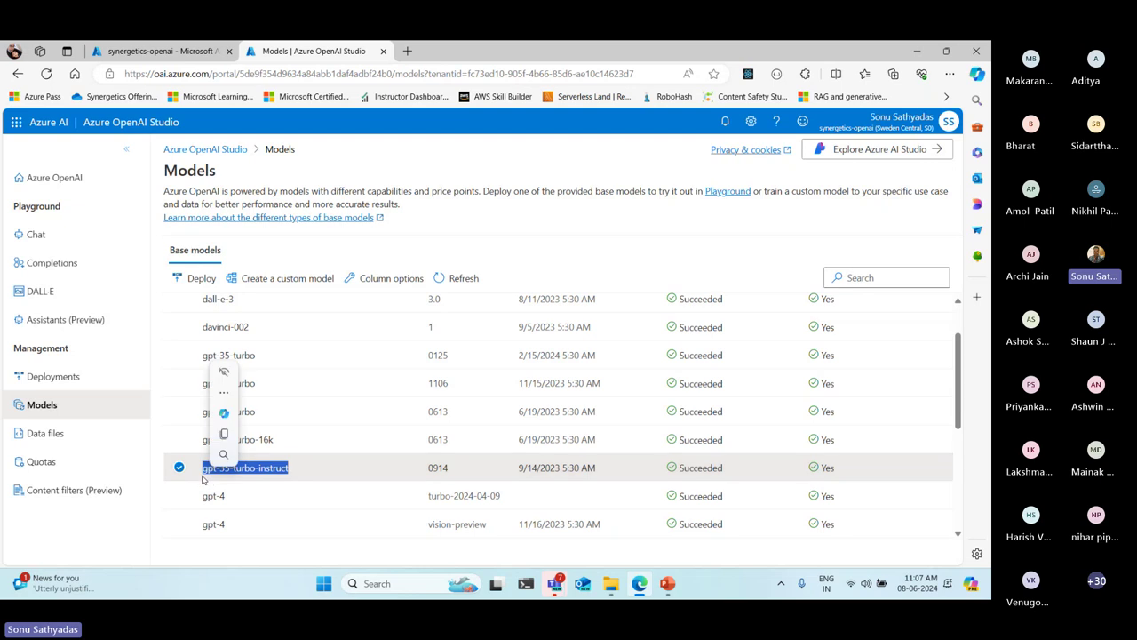
pyautogui.click(201, 279)
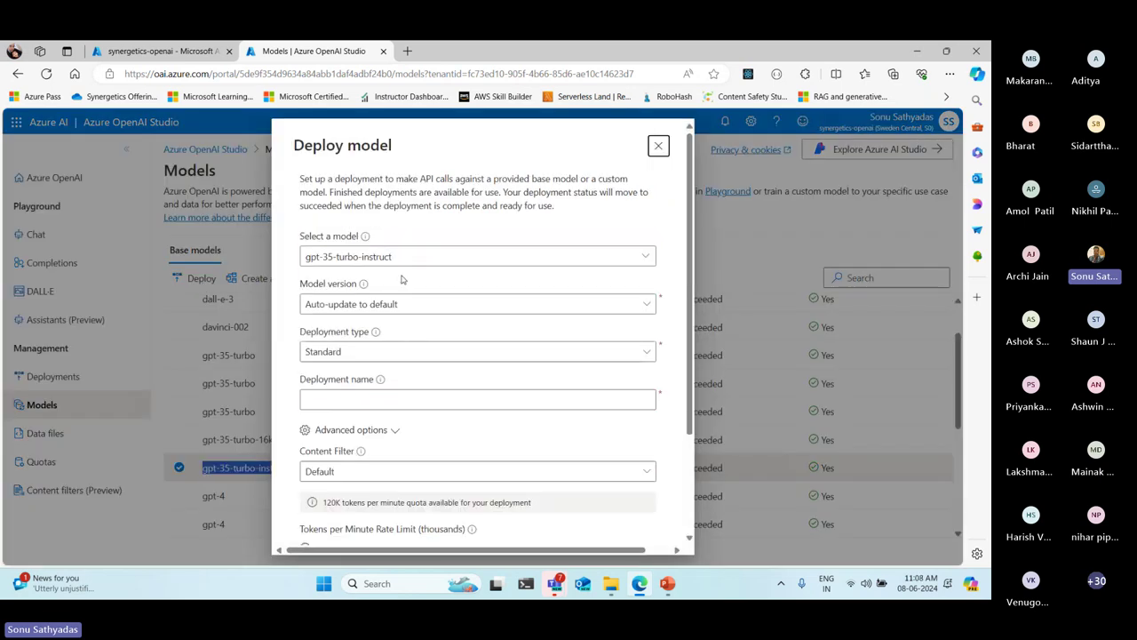
# Examine the available choices for the model, model version and deployment type in the deployment setup
pyautogui.click(646, 256)
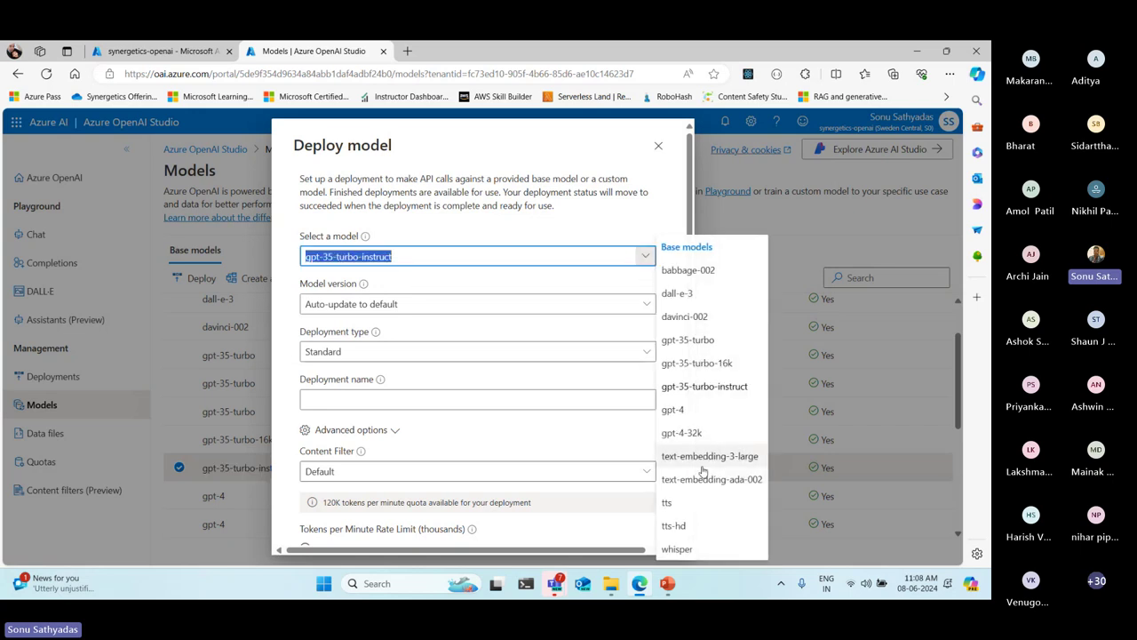
pyautogui.click(647, 218)
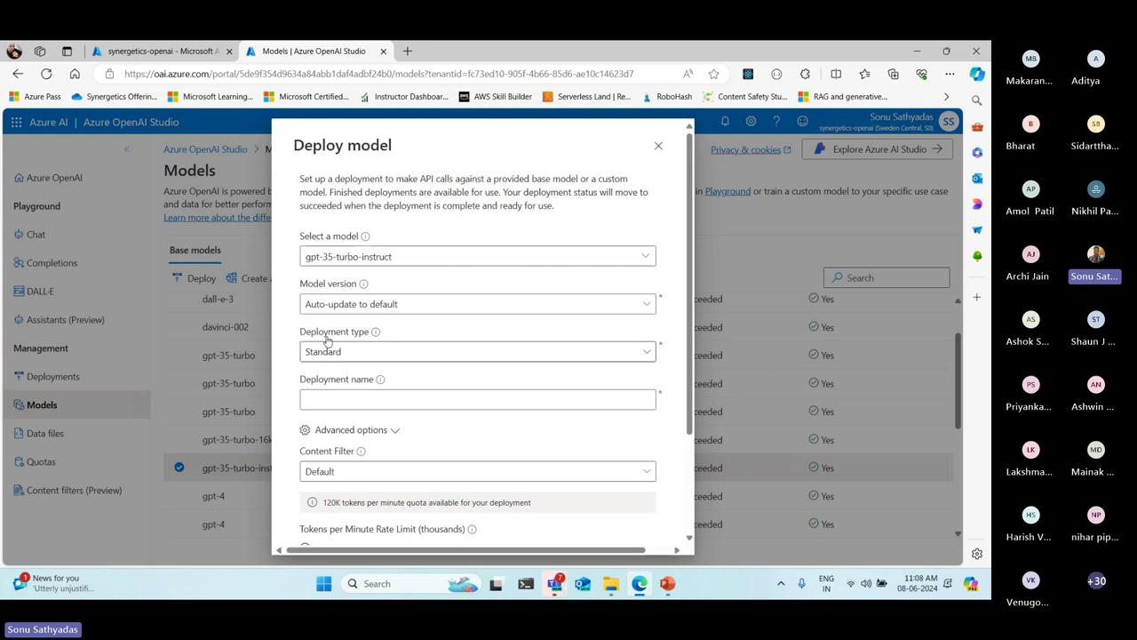
pyautogui.click(367, 308)
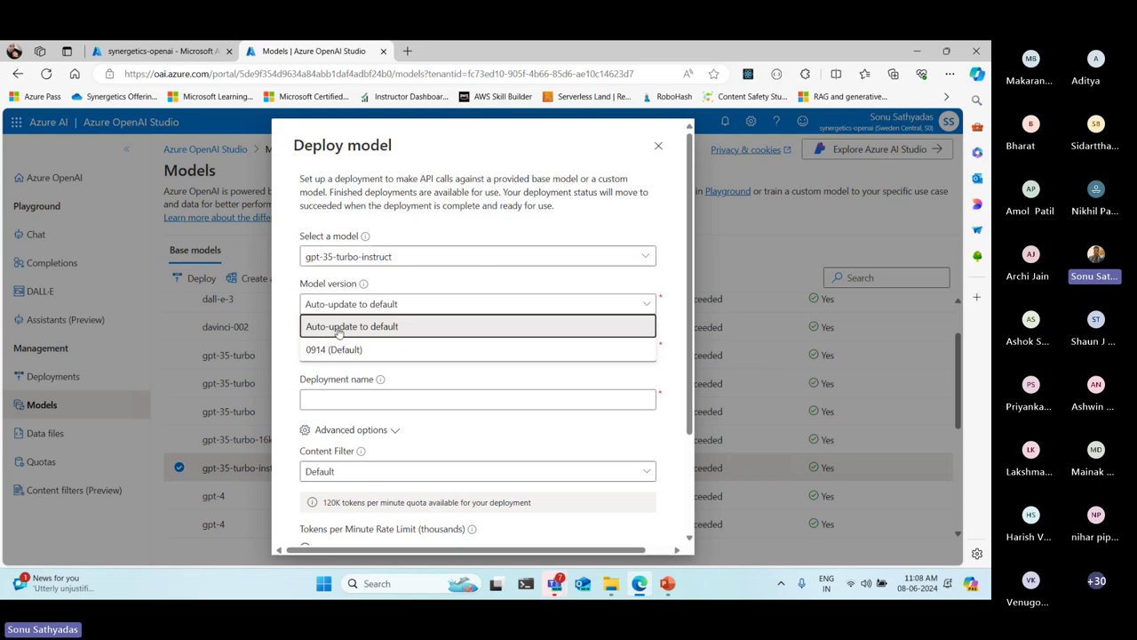
pyautogui.click(281, 362)
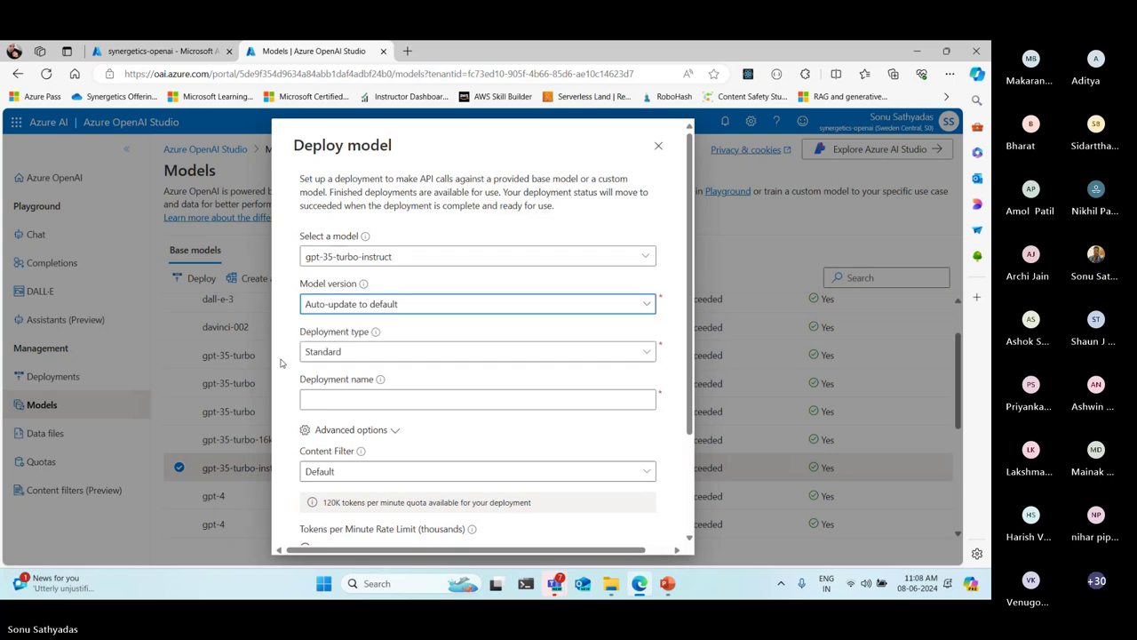
pyautogui.click(340, 353)
pyautogui.click(340, 353)
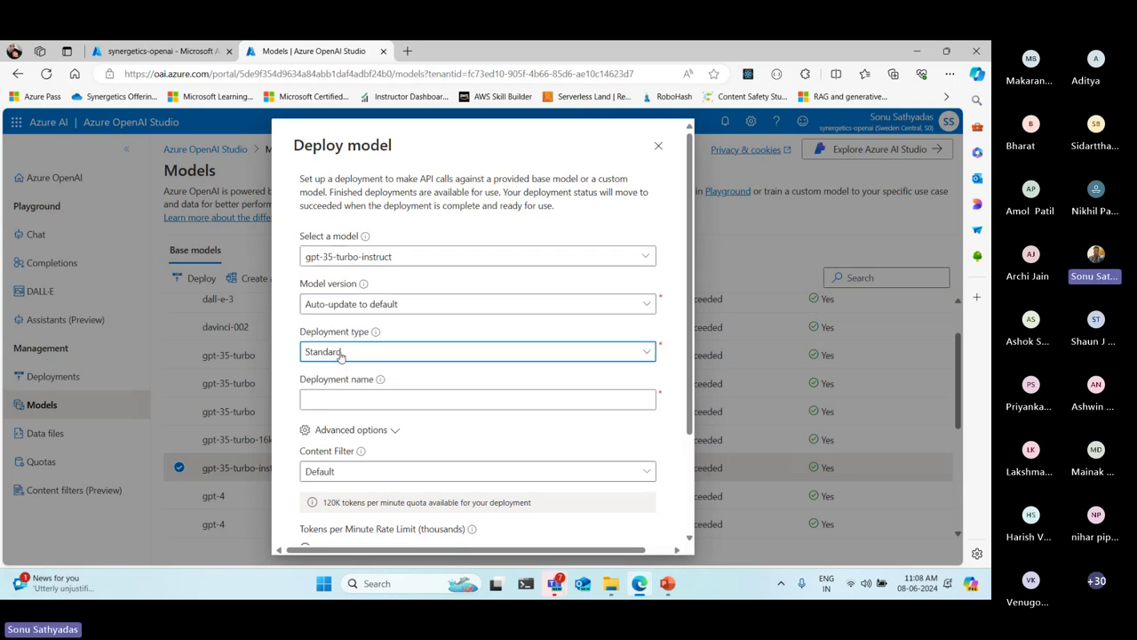
# Name the deployment gpt-35-turbo-instruct, the same as the selected model
pyautogui.click(317, 397)
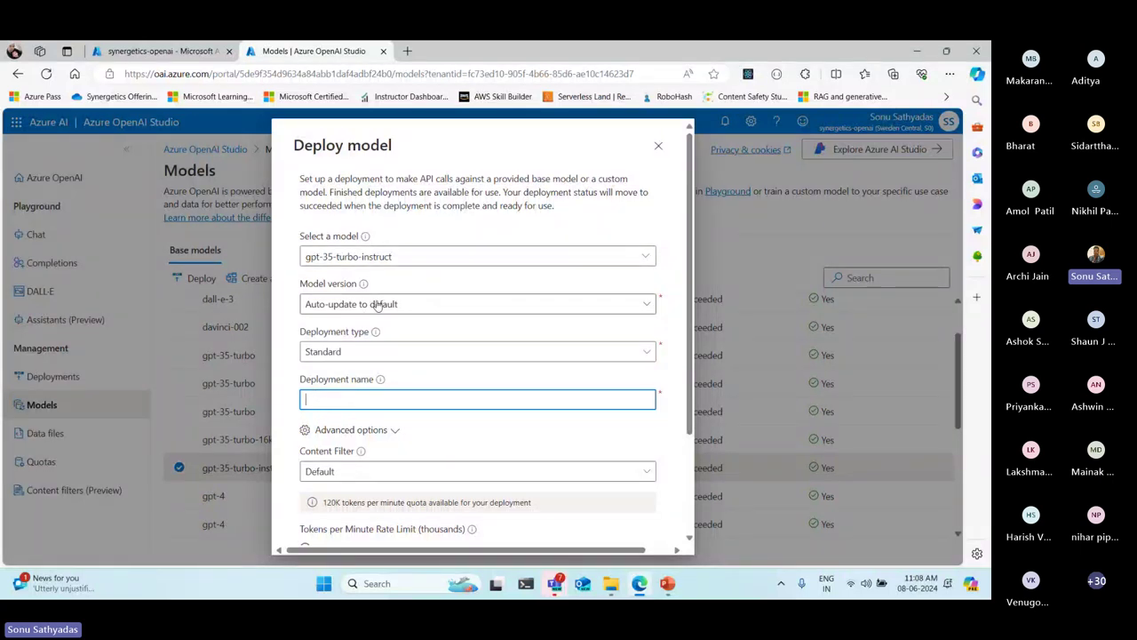
pyautogui.tripleClick(403, 256)
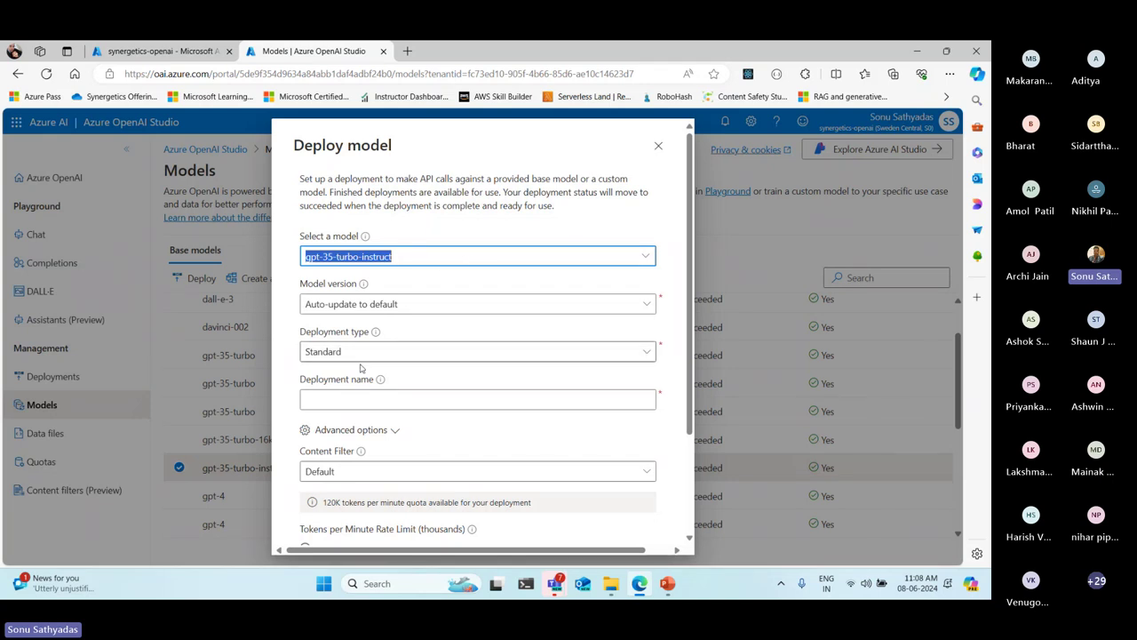
pyautogui.click(352, 396)
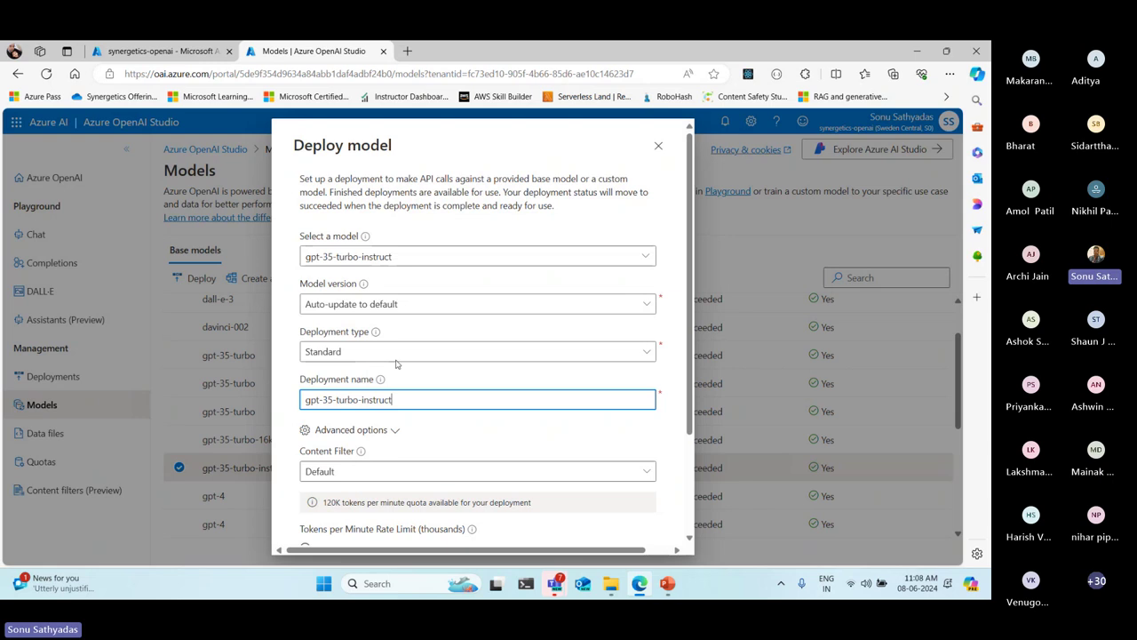
pyautogui.click(408, 256)
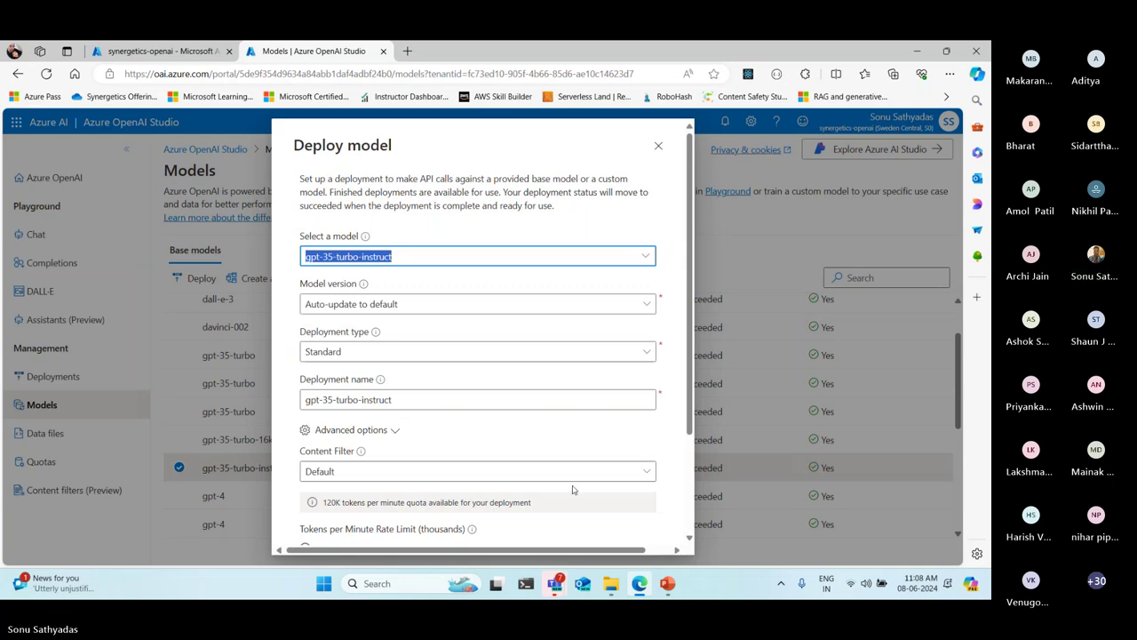
# In the deployment's advanced options, try a tokens-per-minute rate limit of 120K, then set it to 5K
pyautogui.scroll(-3, 573, 489)
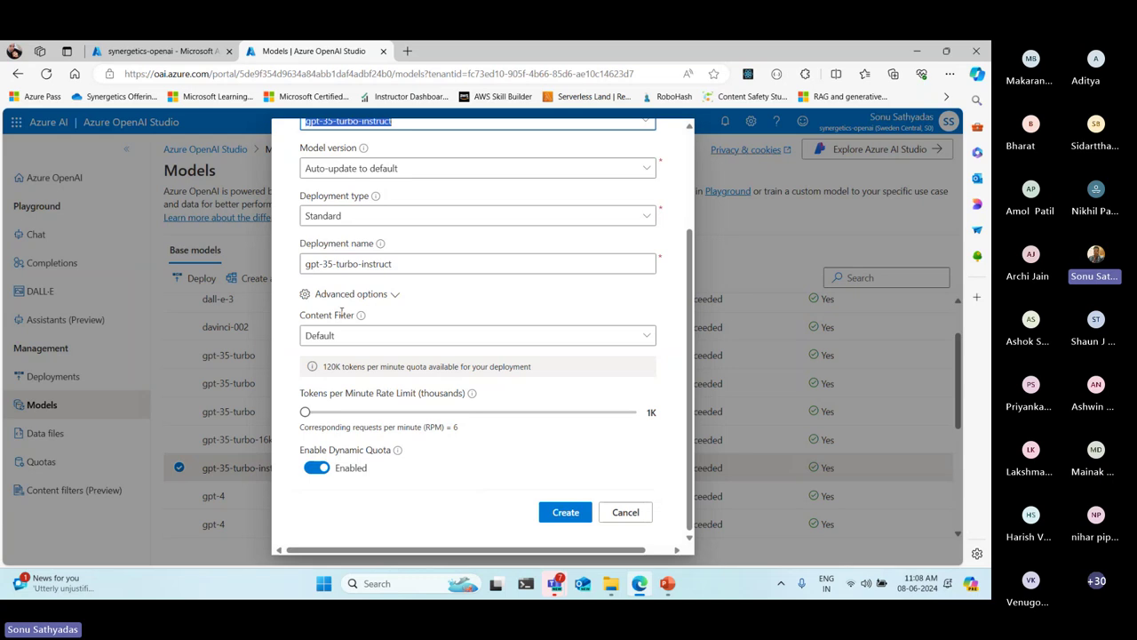
pyautogui.click(336, 294)
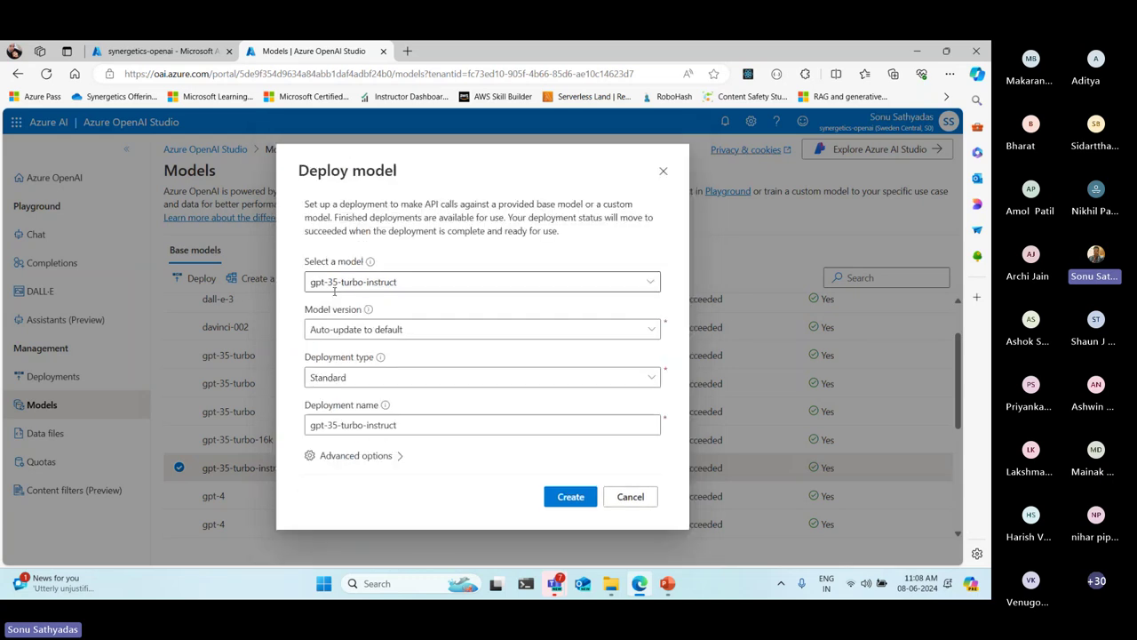
pyautogui.click(394, 461)
pyautogui.scroll(-3, 461, 417)
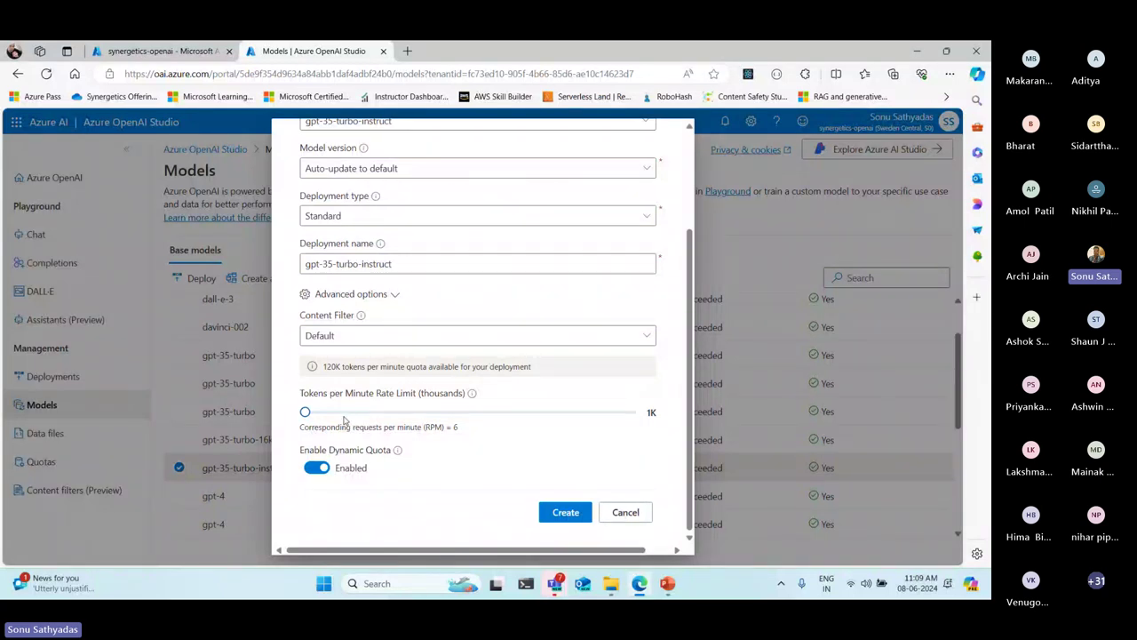
pyautogui.moveTo(305, 413); pyautogui.dragTo(698, 417)
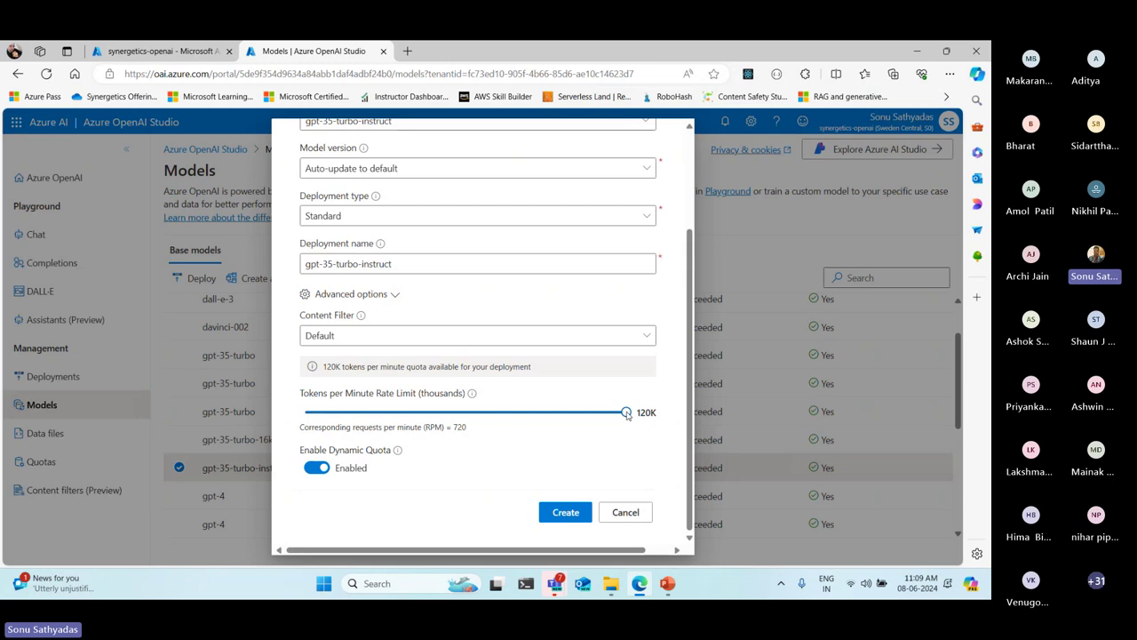
pyautogui.moveTo(627, 415); pyautogui.dragTo(314, 422)
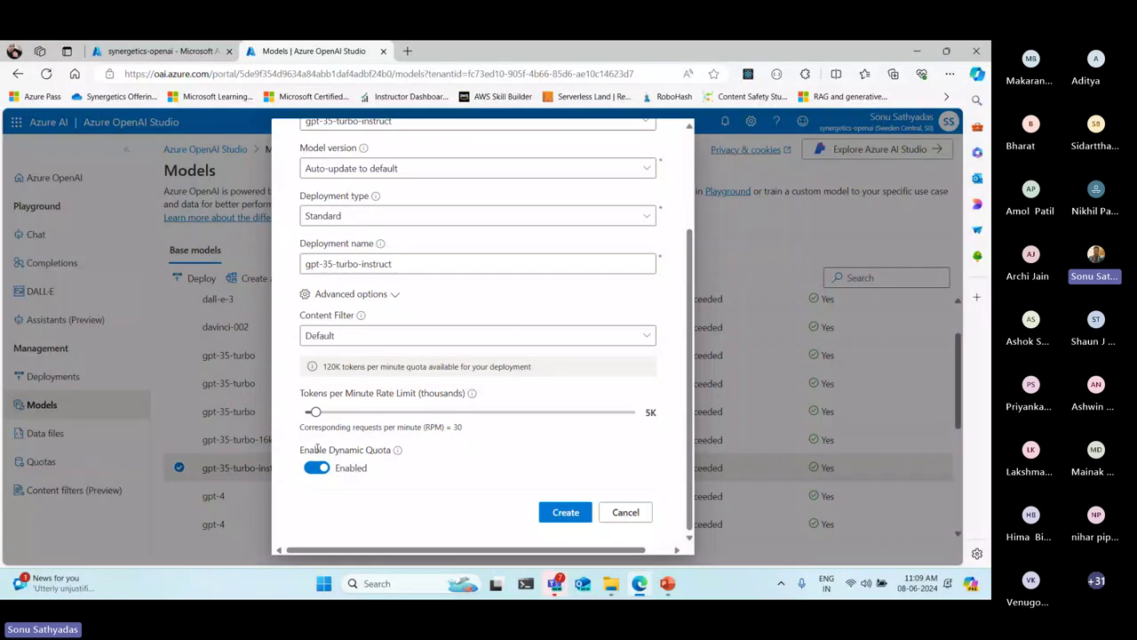
pyautogui.moveTo(301, 392); pyautogui.dragTo(389, 393)
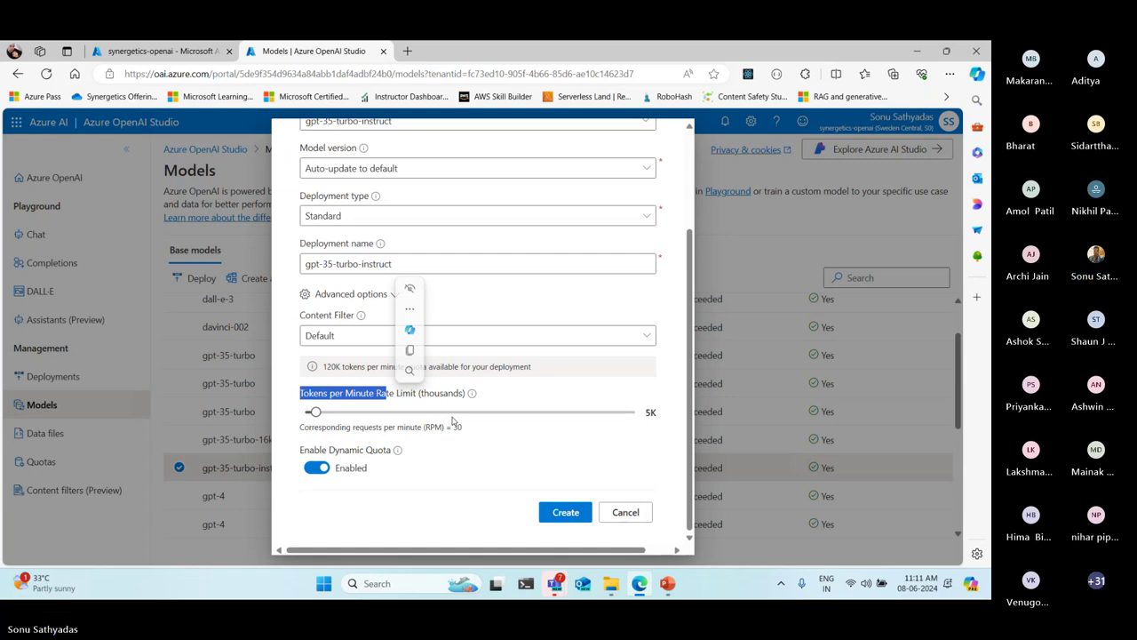
# Create the gpt-35-turbo-instruct deployment with the configured settings
pyautogui.click(331, 293)
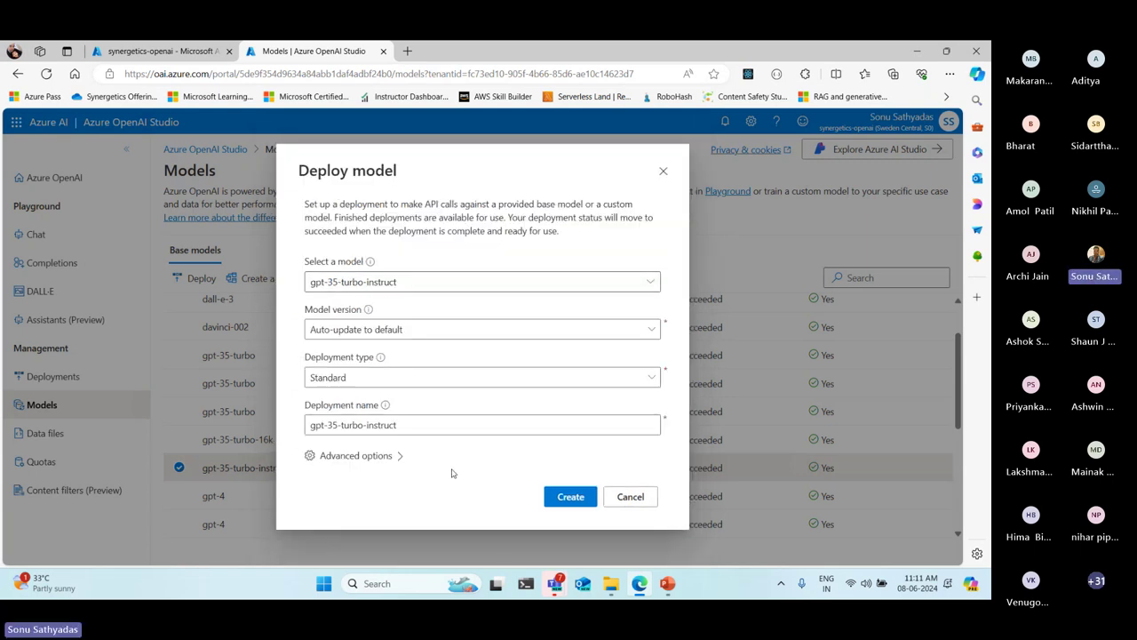
pyautogui.click(569, 496)
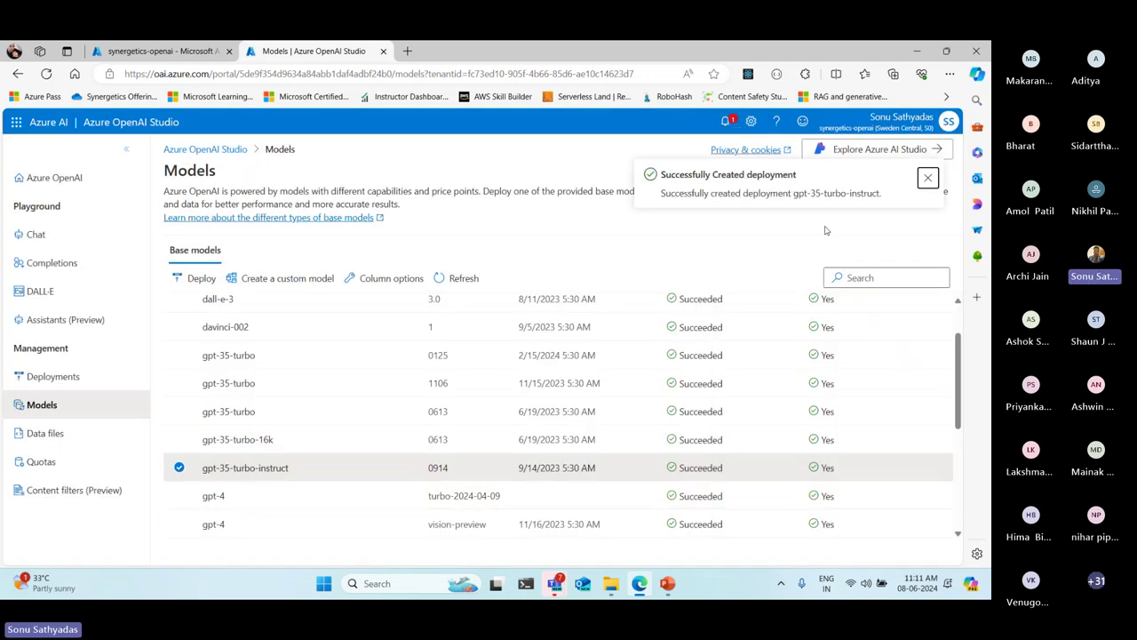
pyautogui.moveTo(716, 175); pyautogui.dragTo(804, 176)
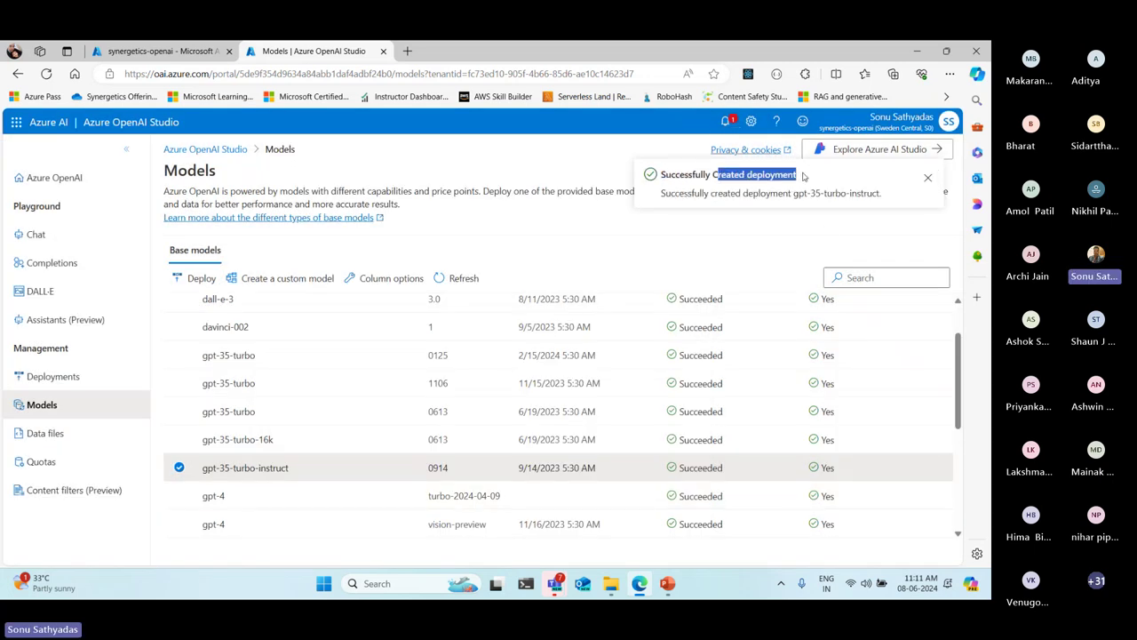
# From the deployments list, start a new deployment and choose gpt-35-turbo-16k as its model
pyautogui.click(65, 380)
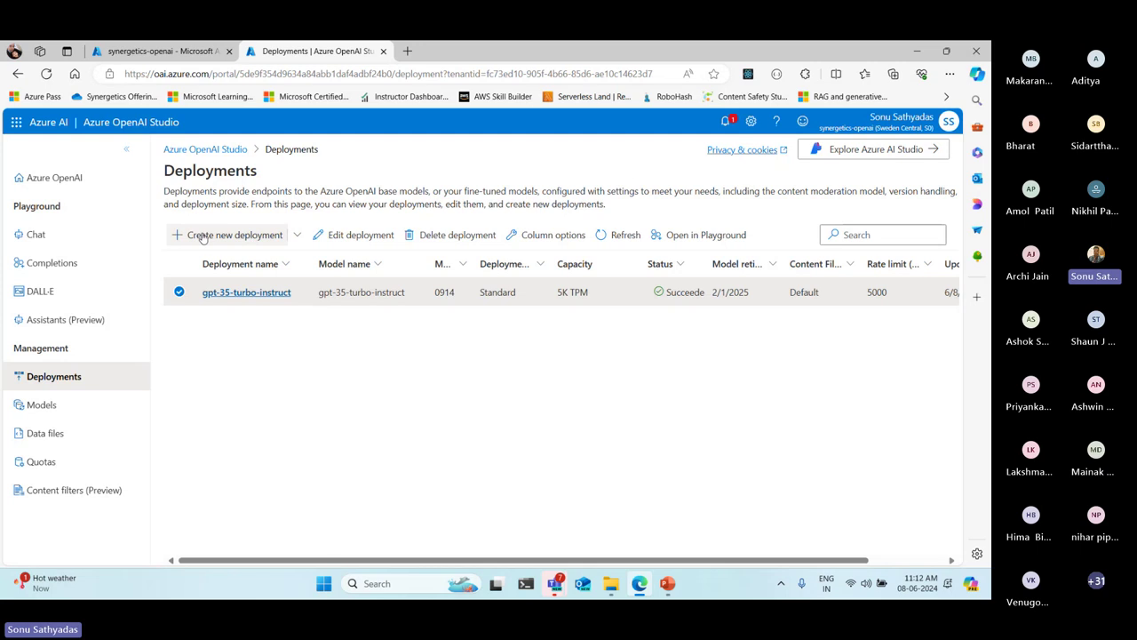
pyautogui.click(257, 237)
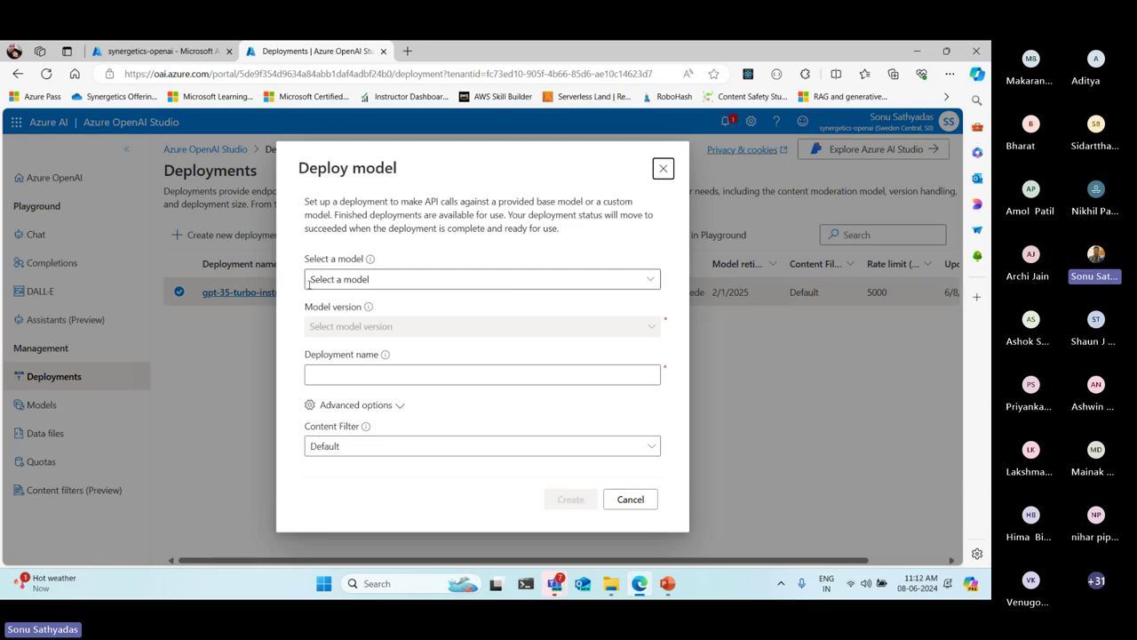
pyautogui.click(654, 281)
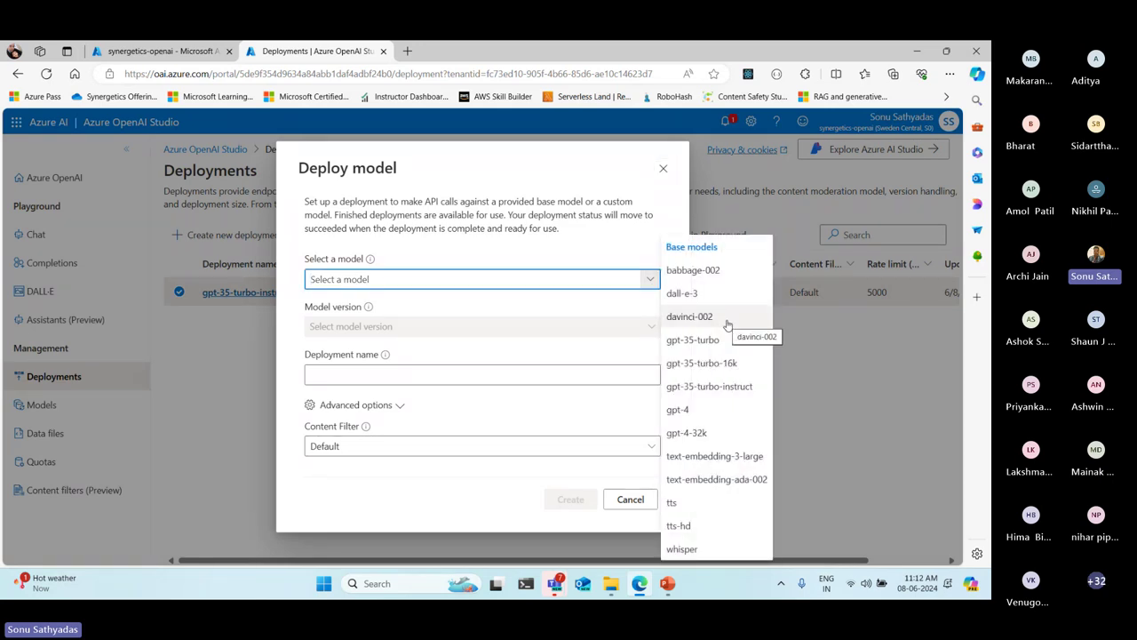
pyautogui.click(730, 364)
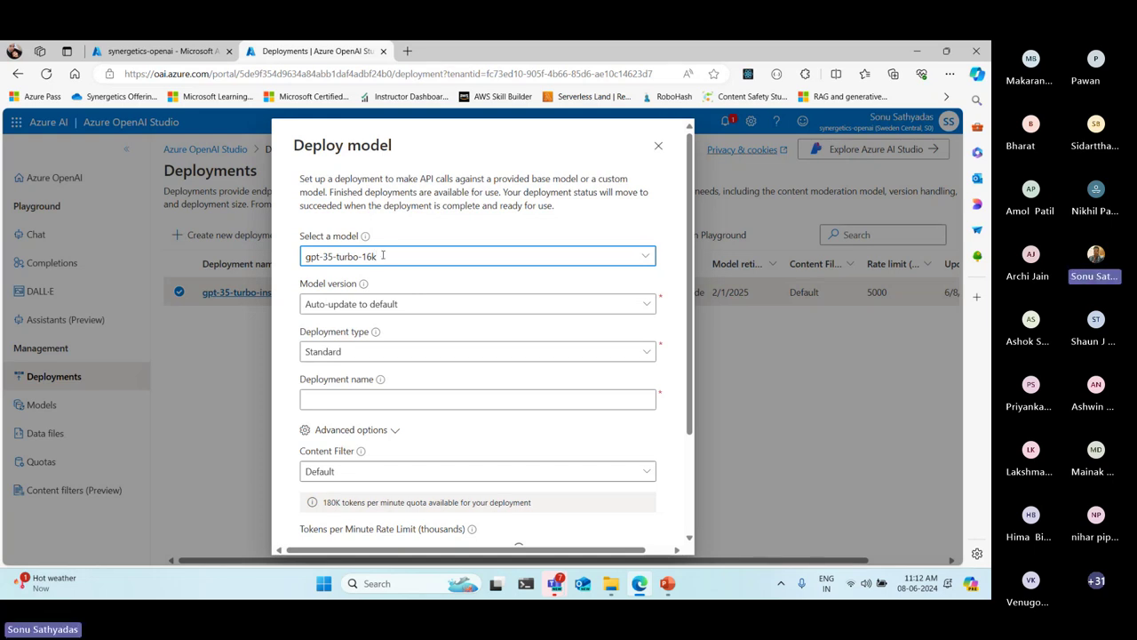
# Name the new deployment gpt-35-turbo-16k, copying the selected model's name
pyautogui.moveTo(379, 256); pyautogui.dragTo(213, 286)
pyautogui.hotkey('ctrl', 'c')
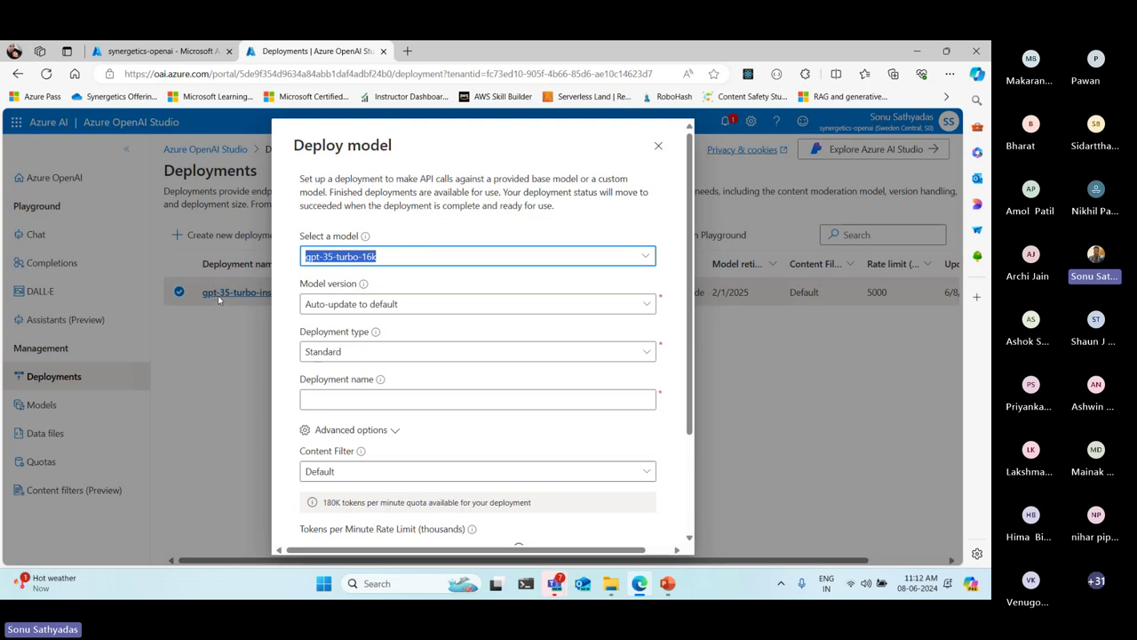
pyautogui.click(348, 399)
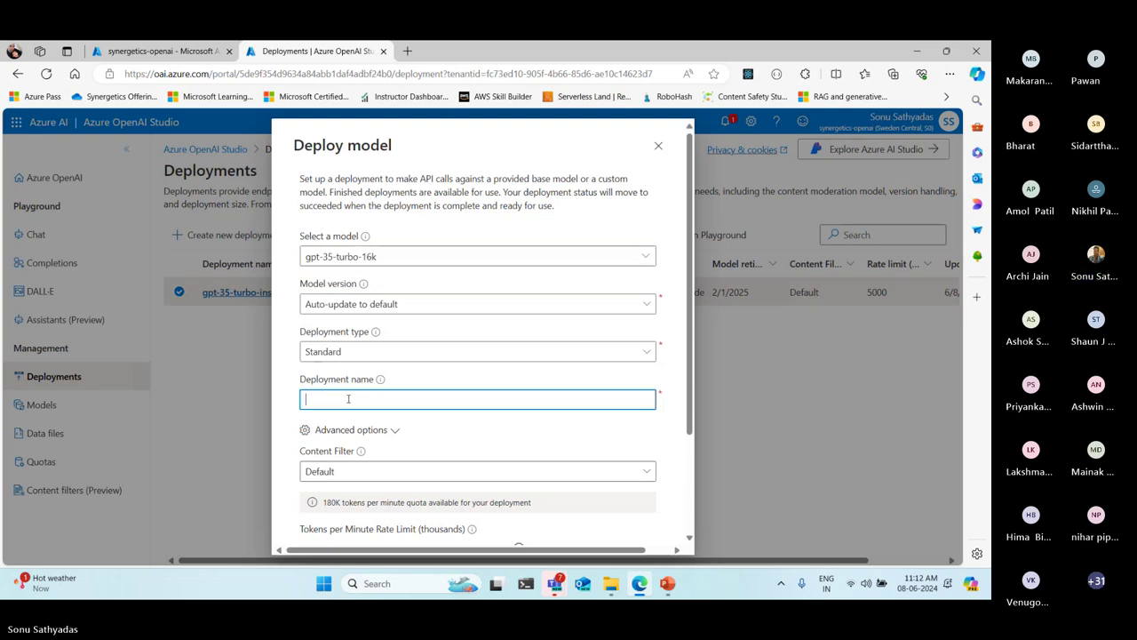
pyautogui.hotkey('ctrl', 'v')
# In the advanced options, try a tokens-per-minute rate limit of 180K, set it to 5K and create the deployment
pyautogui.click(350, 430)
pyautogui.click(350, 429)
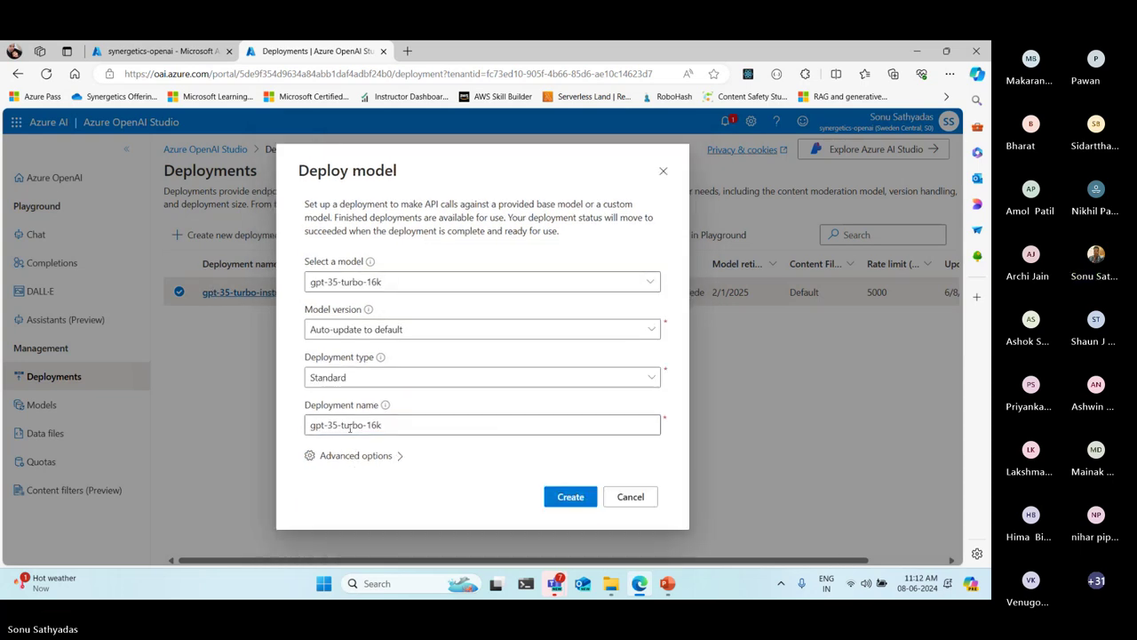
pyautogui.click(346, 458)
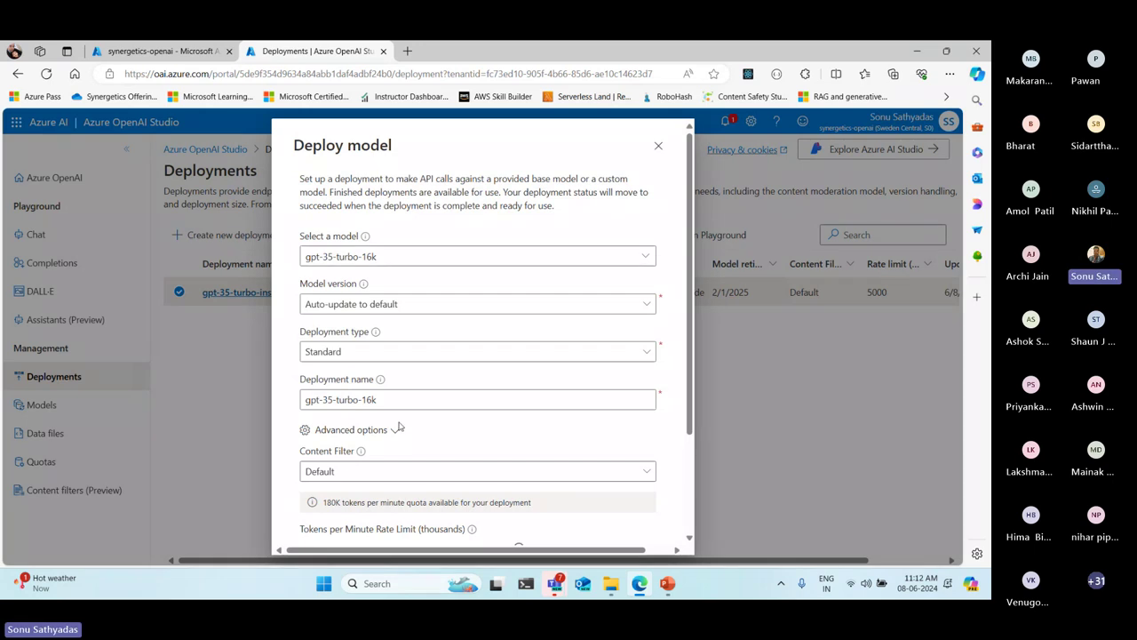
pyautogui.scroll(-2, 355, 448)
pyautogui.moveTo(520, 423); pyautogui.dragTo(313, 443)
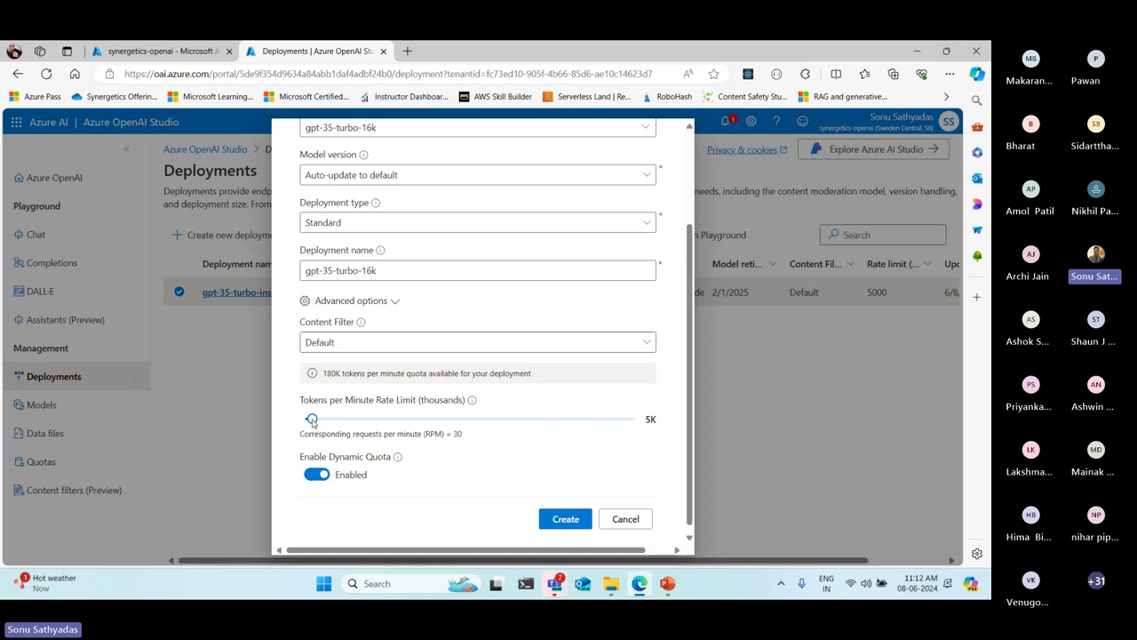
pyautogui.moveTo(312, 421); pyautogui.dragTo(665, 434)
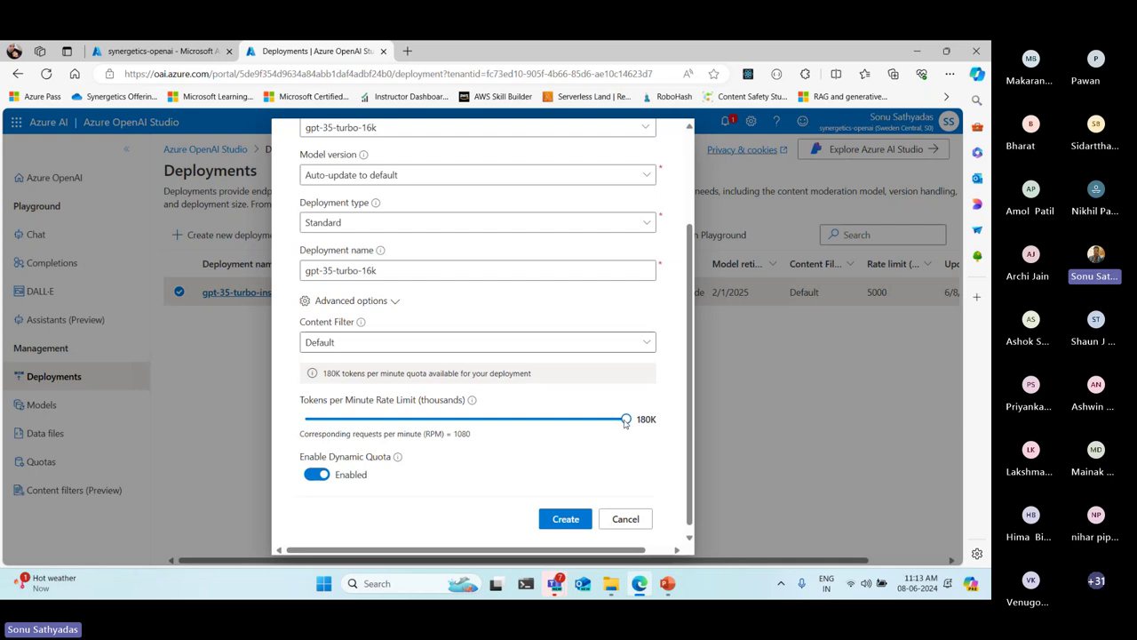
pyautogui.moveTo(627, 418); pyautogui.dragTo(312, 418)
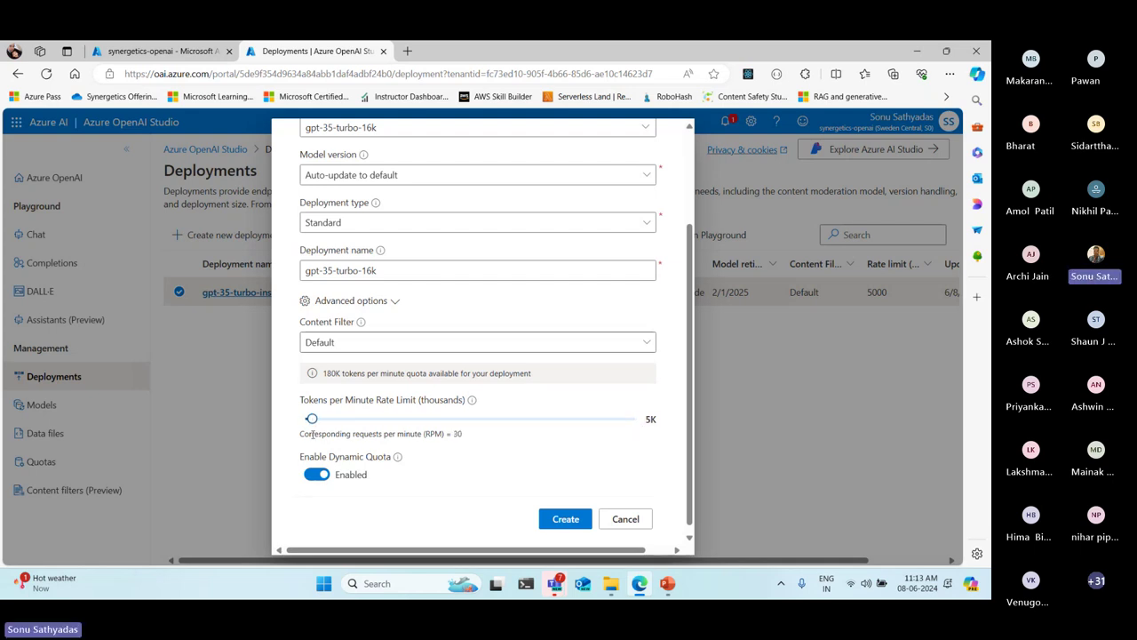
pyautogui.click(545, 519)
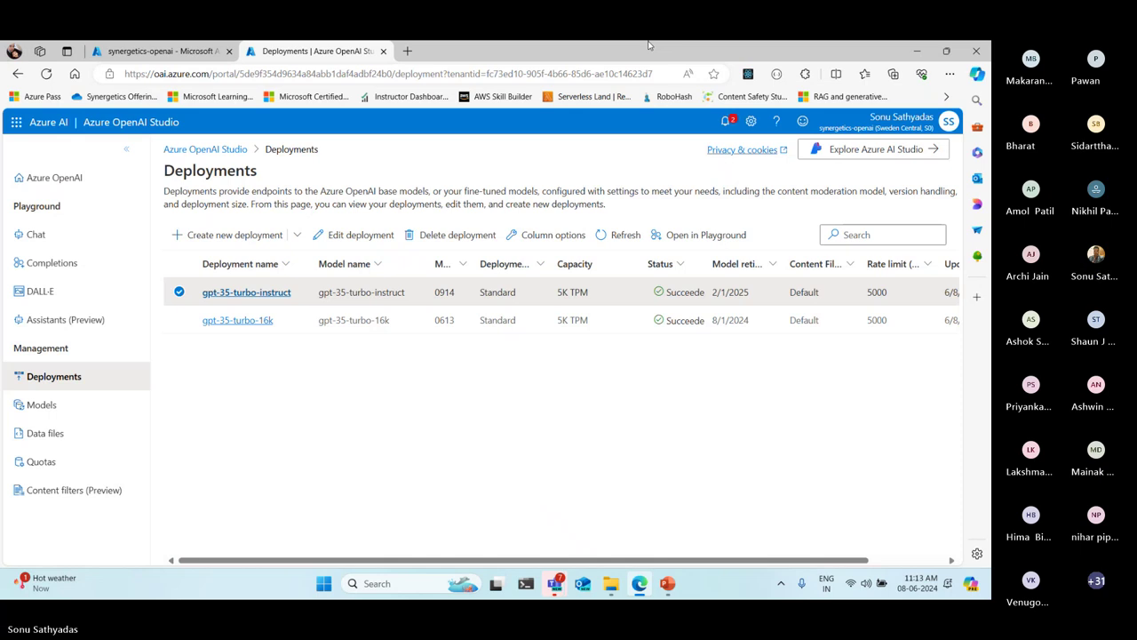
# Open the Chat playground and dismiss the tips about using templates and using examples
pyautogui.click(36, 235)
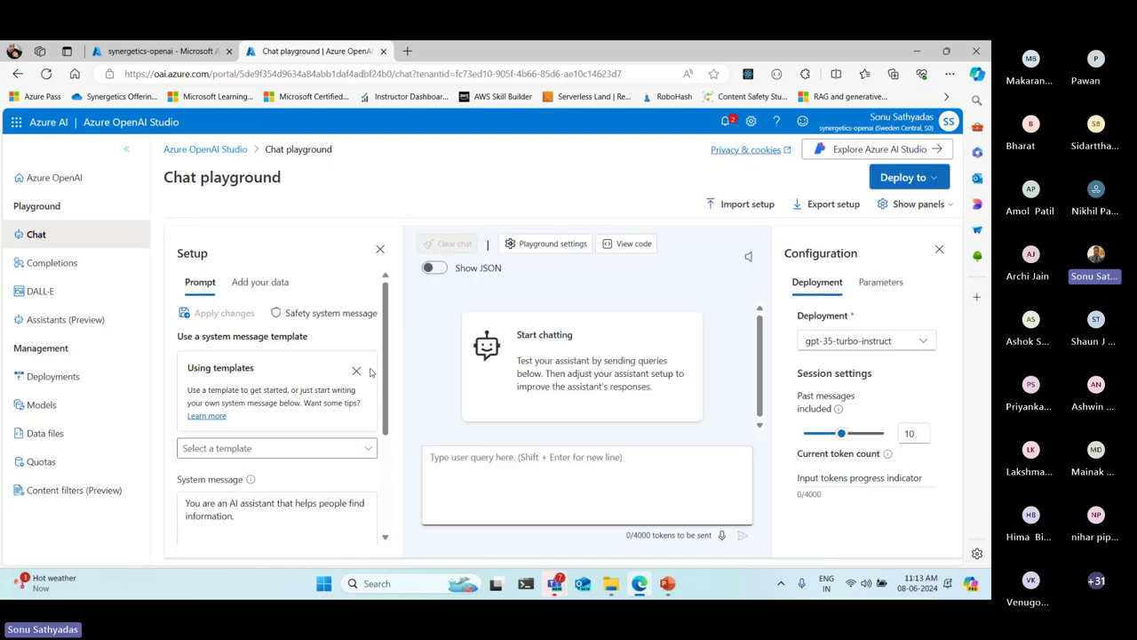
pyautogui.click(356, 373)
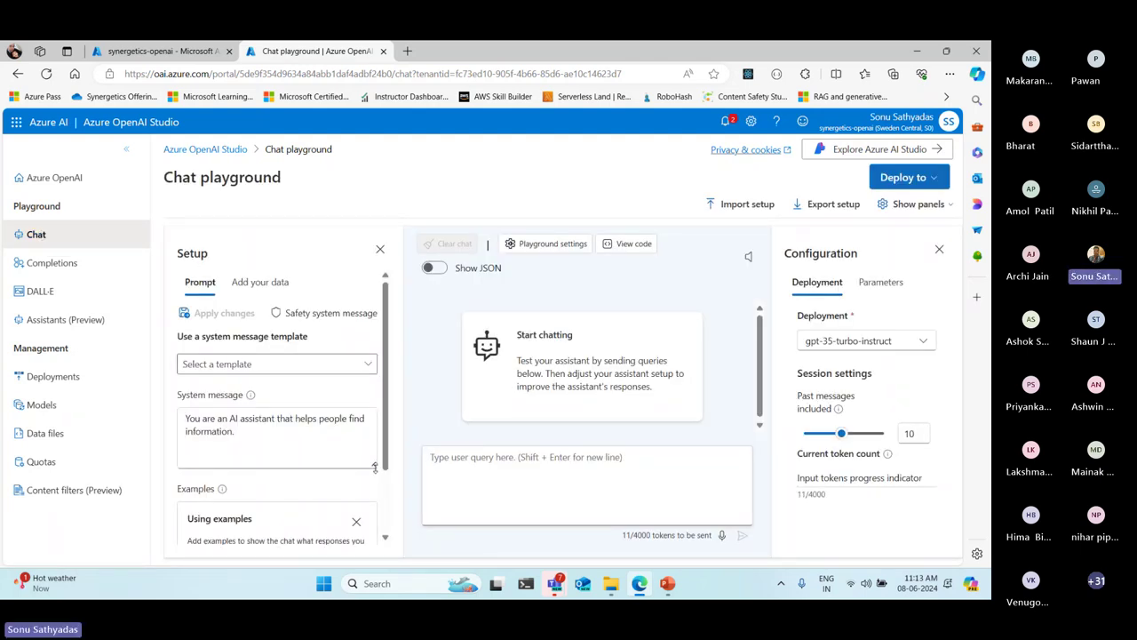
pyautogui.click(356, 524)
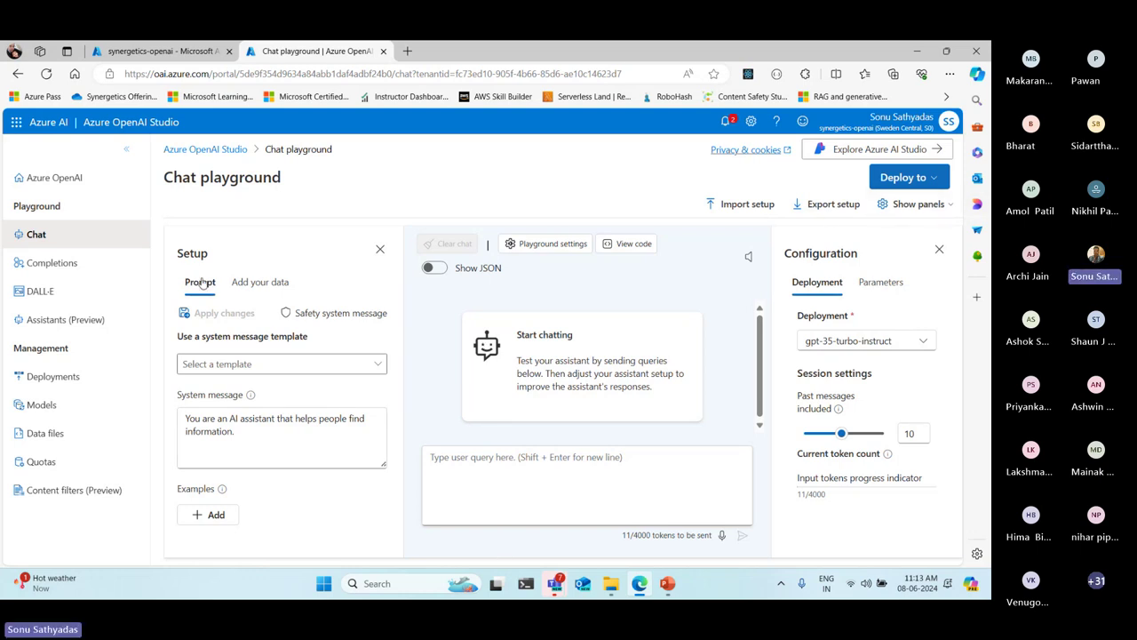
pyautogui.moveTo(178, 254); pyautogui.dragTo(209, 254)
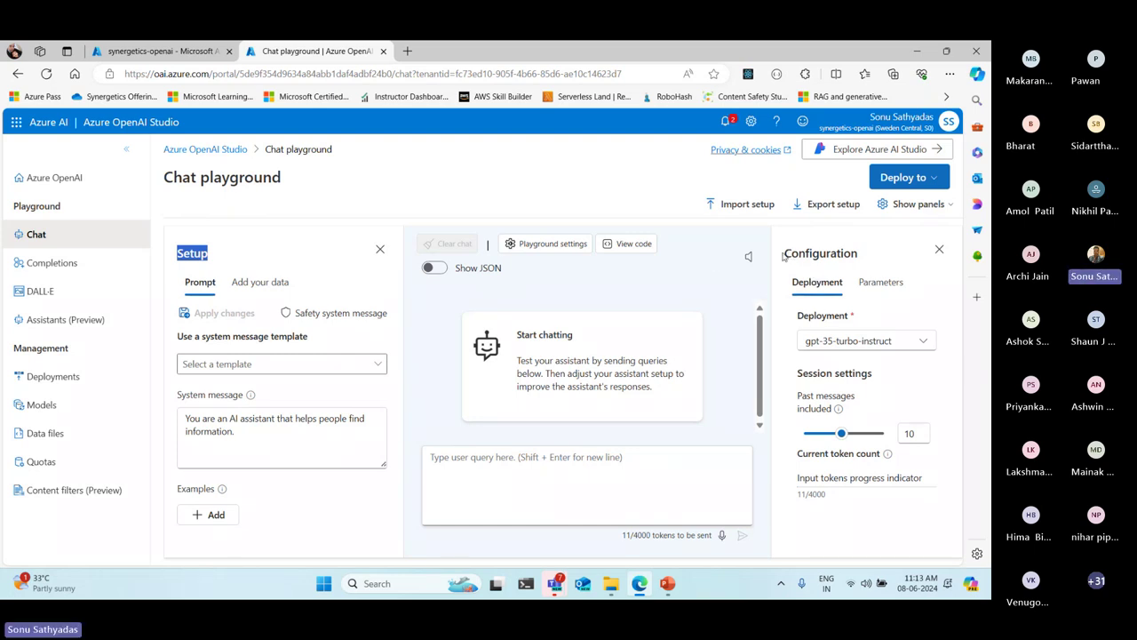
pyautogui.moveTo(784, 253); pyautogui.dragTo(860, 255)
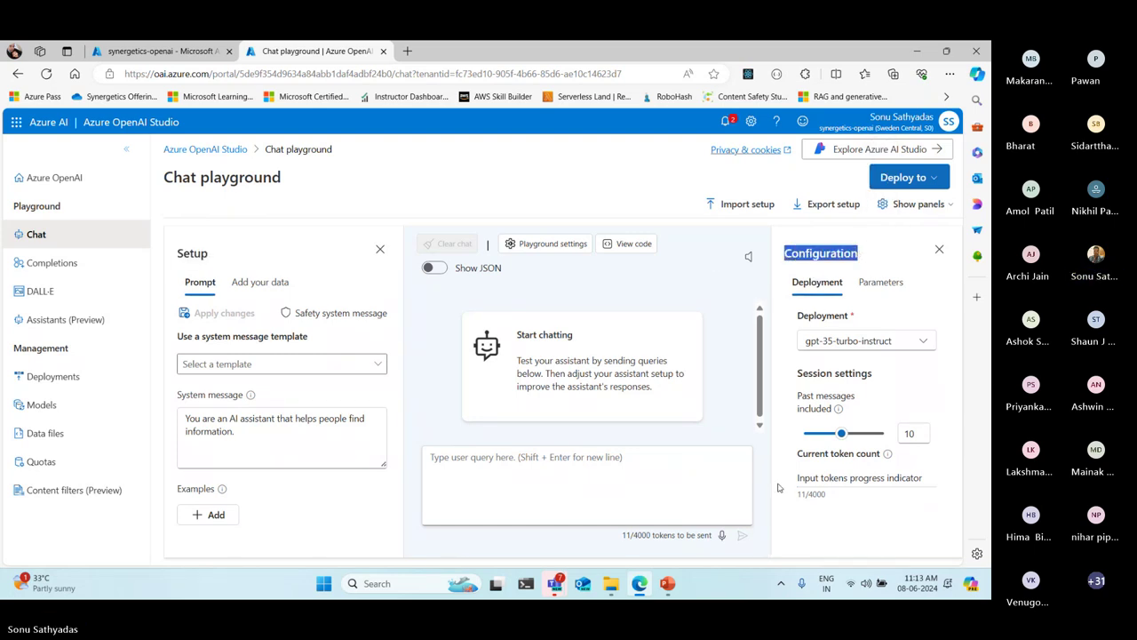
pyautogui.click(858, 238)
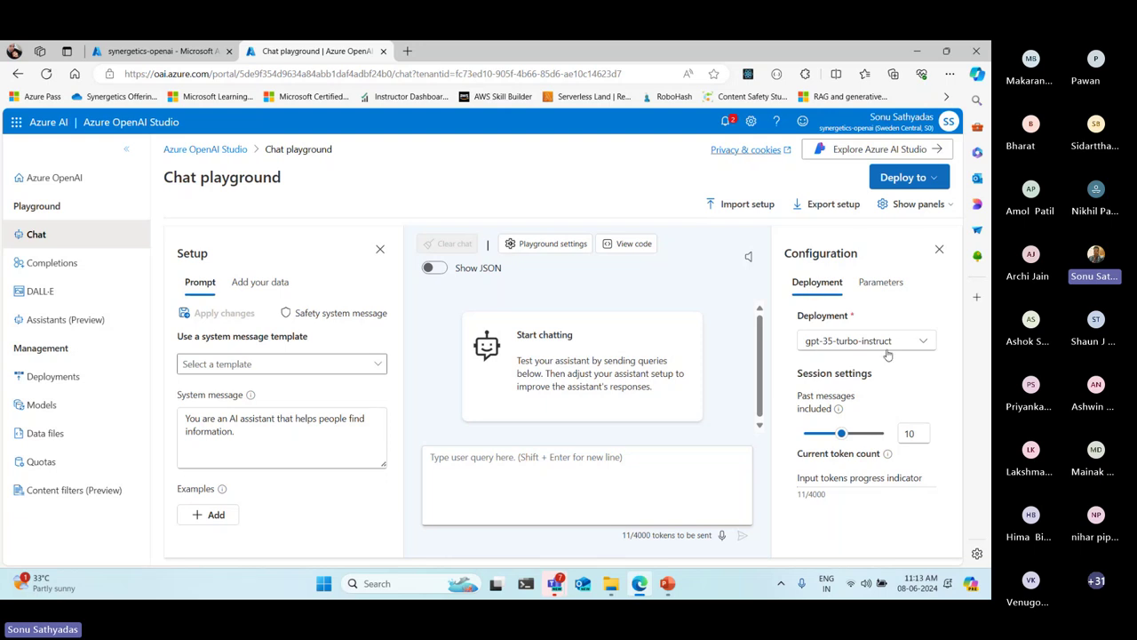
# Switch the chat playground's deployment to gpt-35-turbo-16k
pyautogui.click(924, 345)
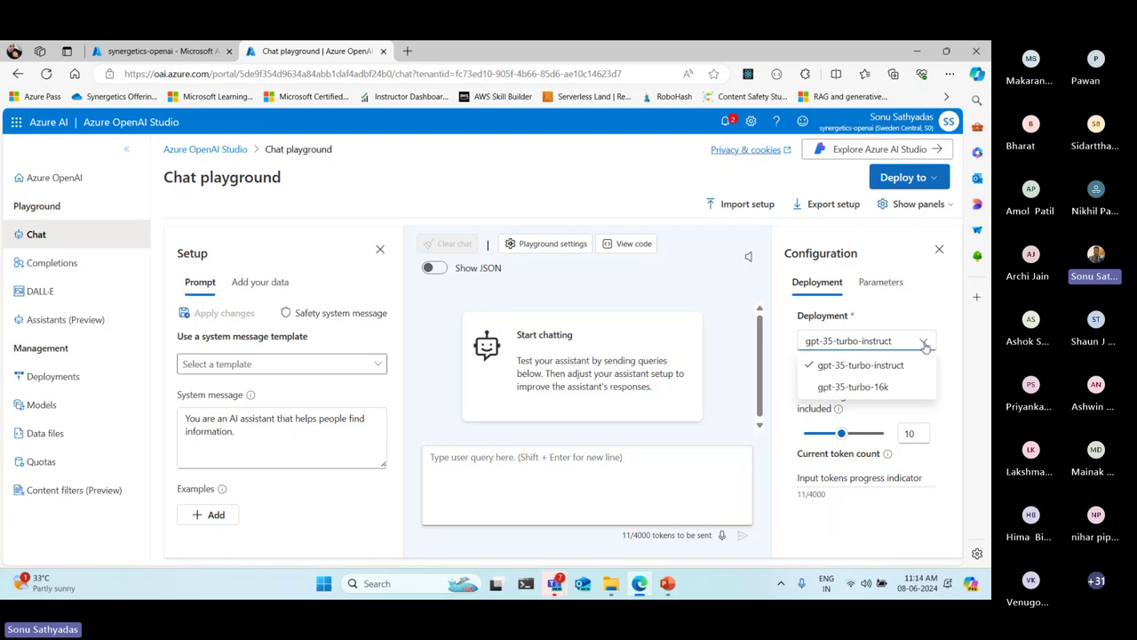
pyautogui.moveTo(879, 364)
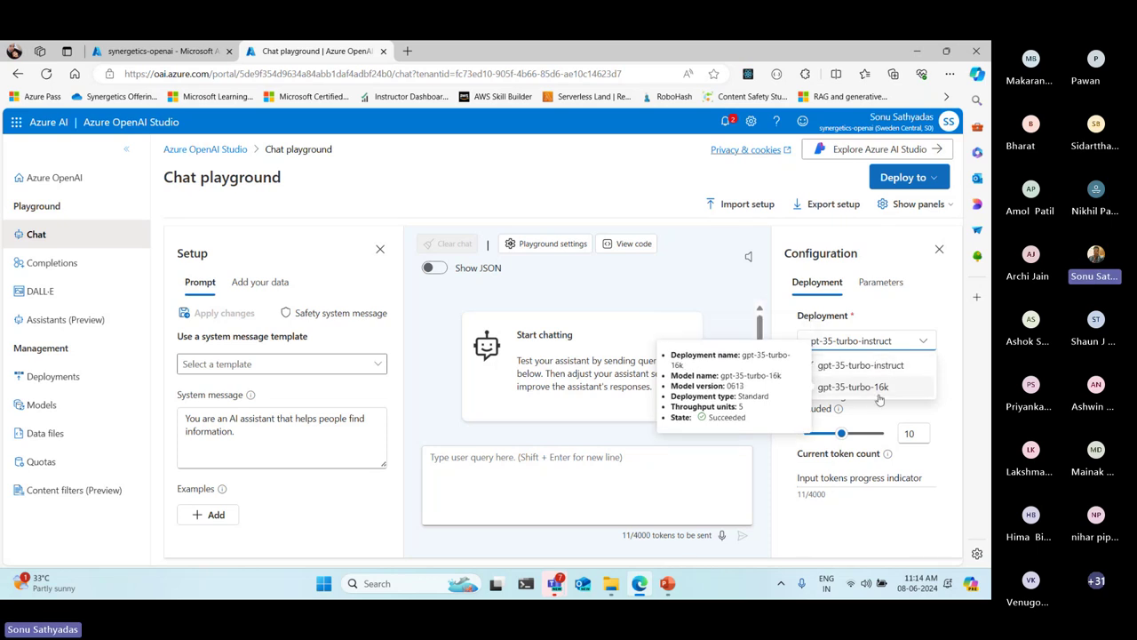
pyautogui.moveTo(887, 393)
pyautogui.click(887, 387)
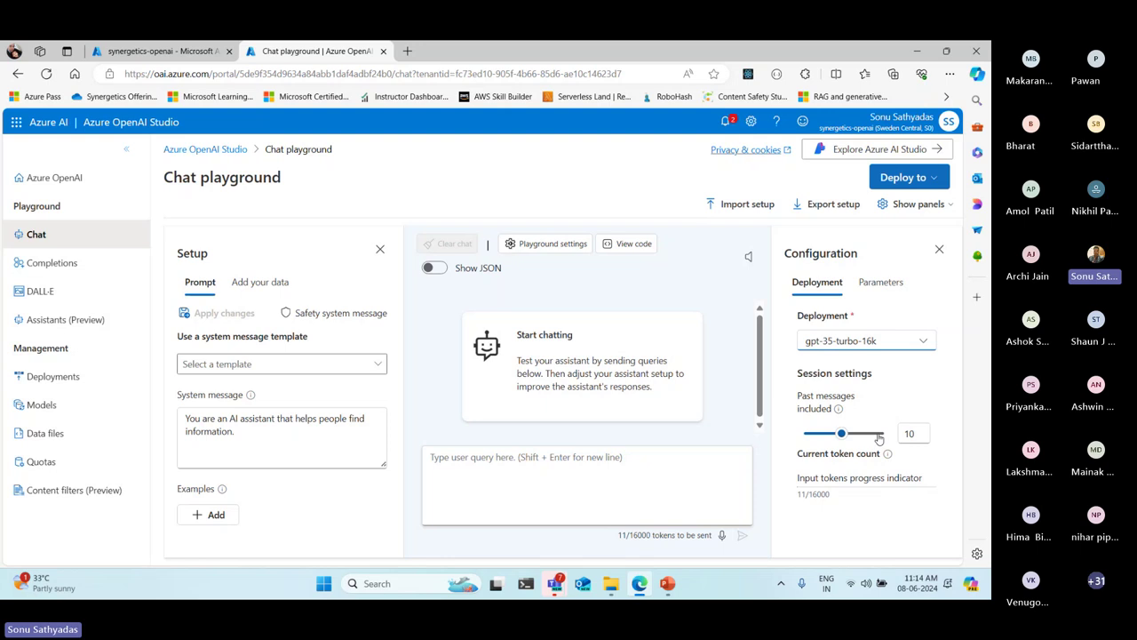
# Review the chat playground's model parameters, especially Temperature and Max response
pyautogui.click(884, 282)
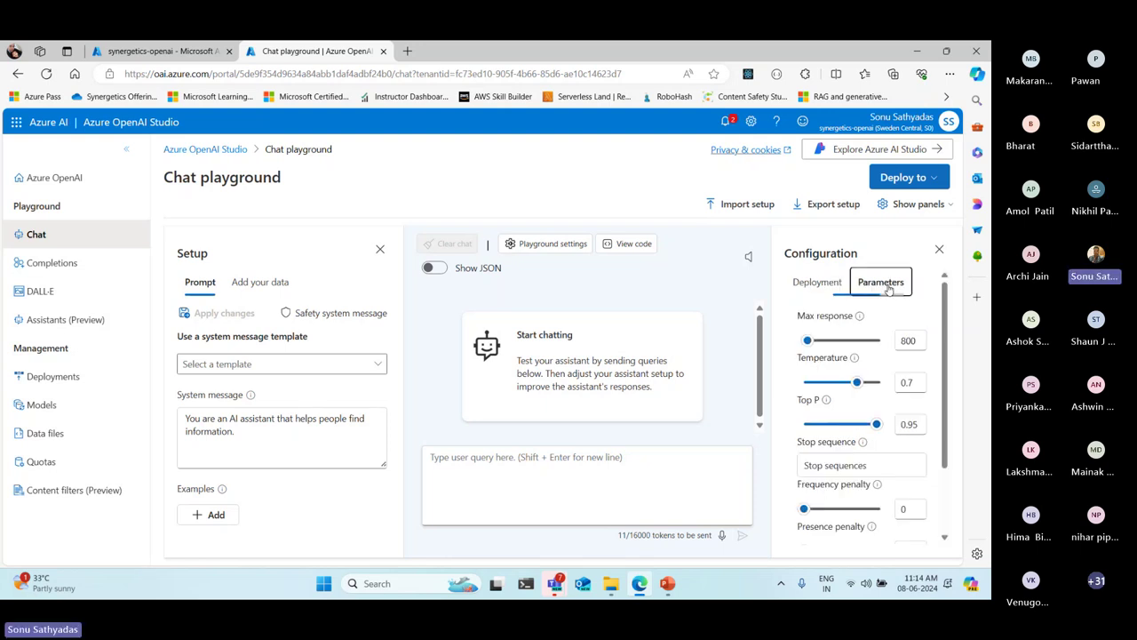
pyautogui.doubleClick(806, 358)
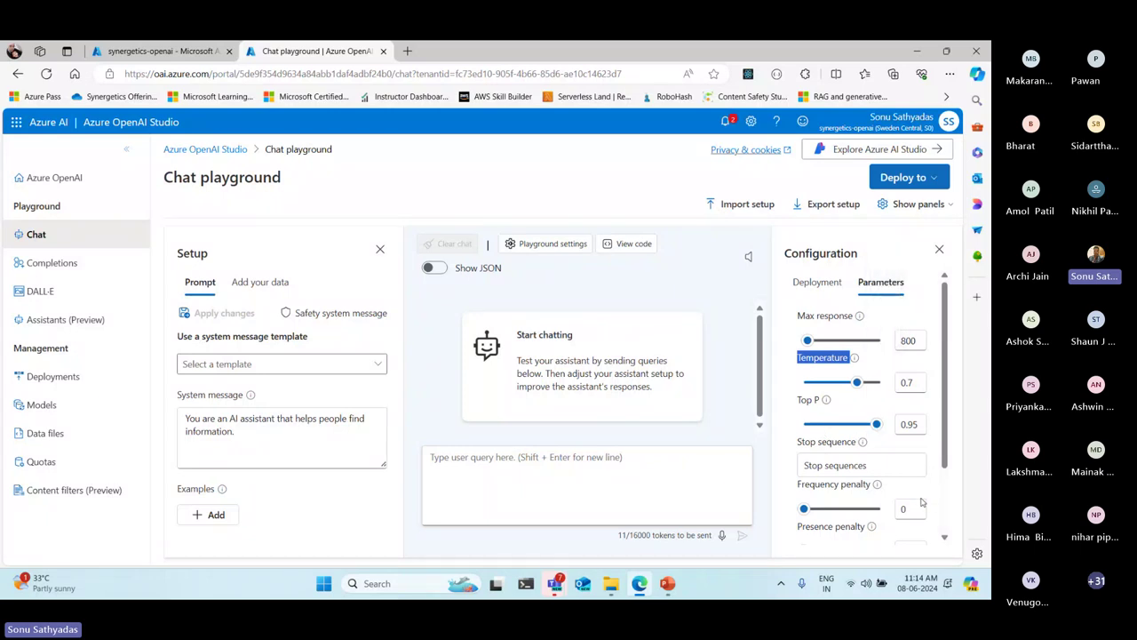
pyautogui.click(829, 360)
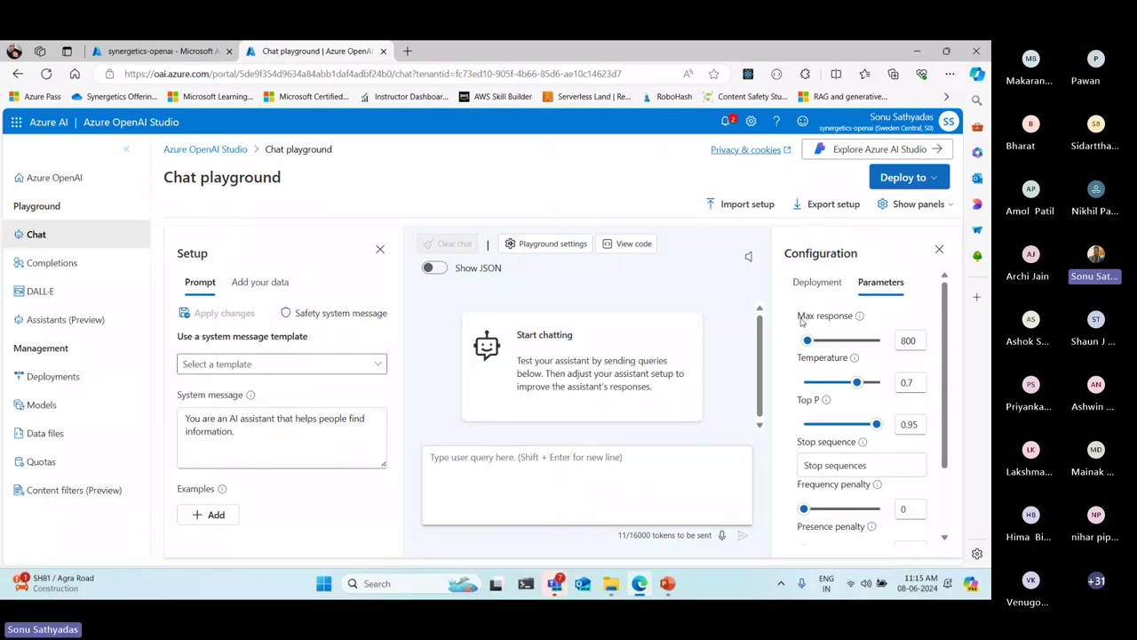
pyautogui.moveTo(798, 316); pyautogui.dragTo(854, 324)
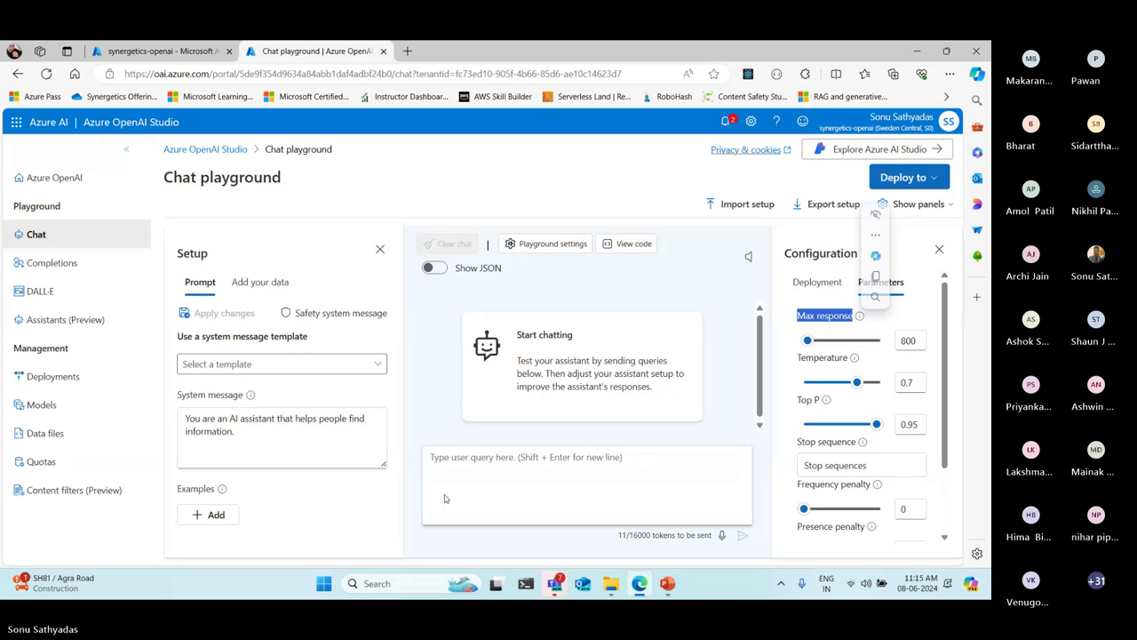
pyautogui.click(539, 282)
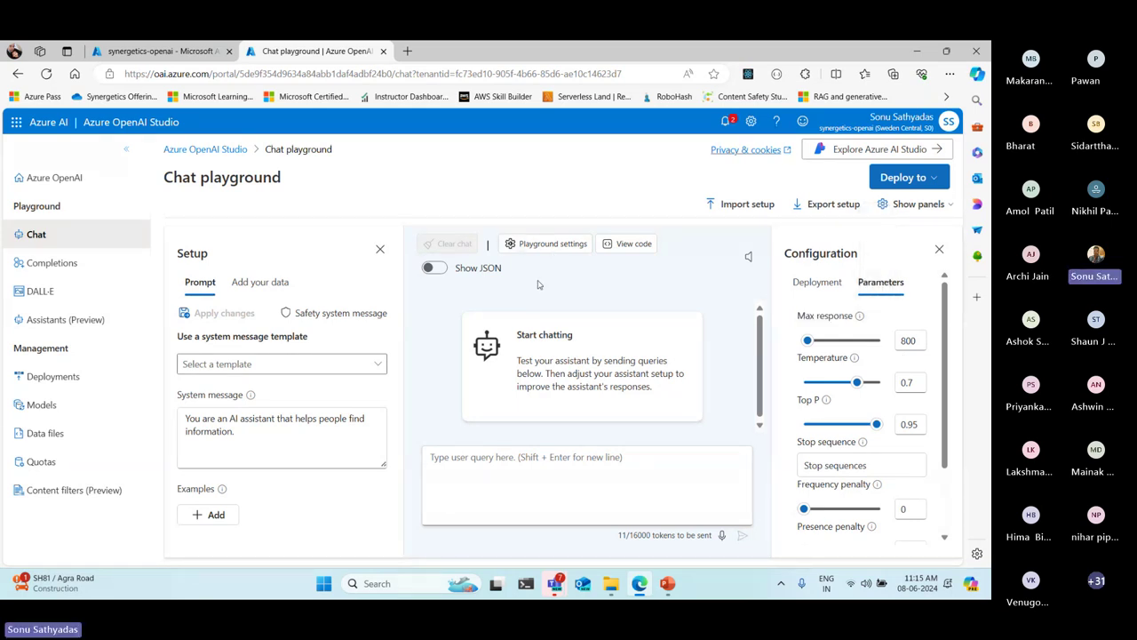
# Send the message "hi" to the assistant in the chat playground
pyautogui.click(498, 480)
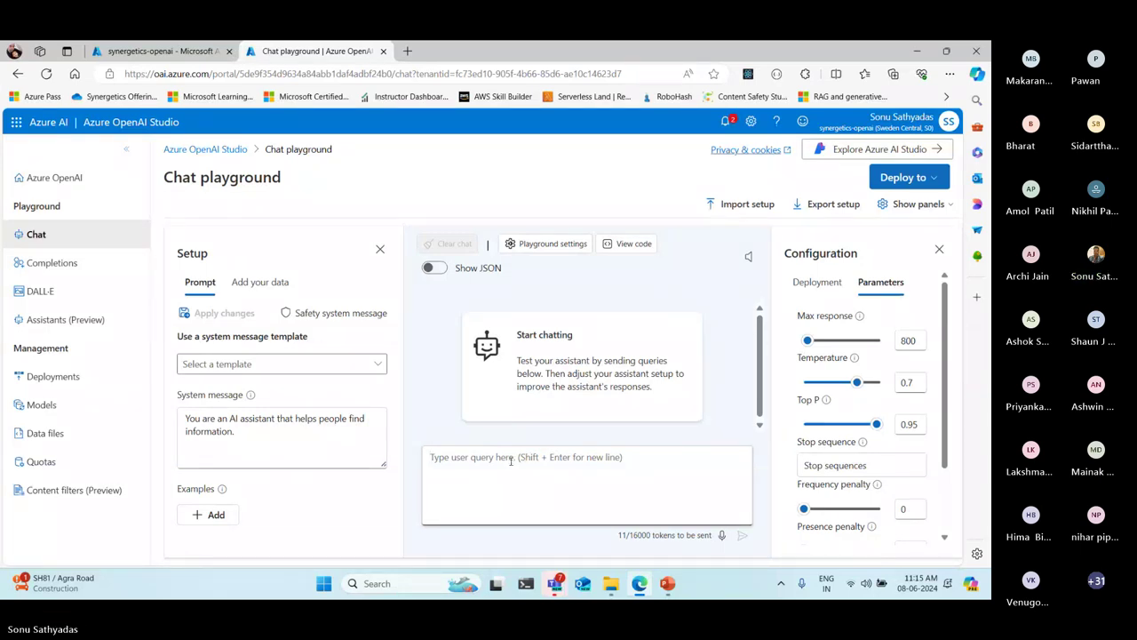
pyautogui.write('Hi')
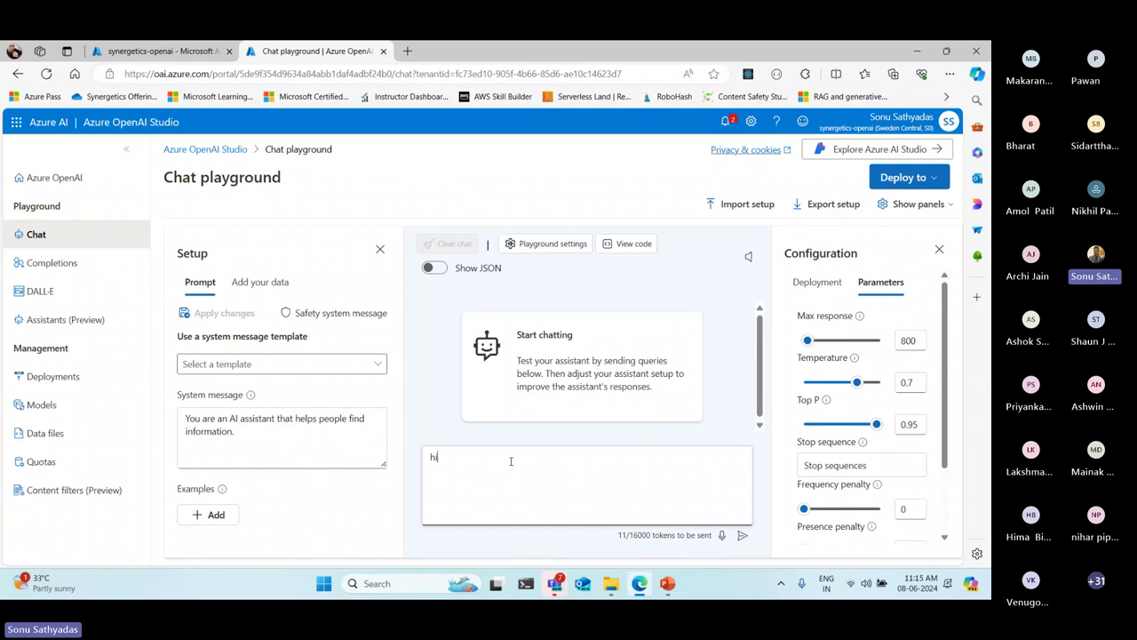
pyautogui.press('Return')
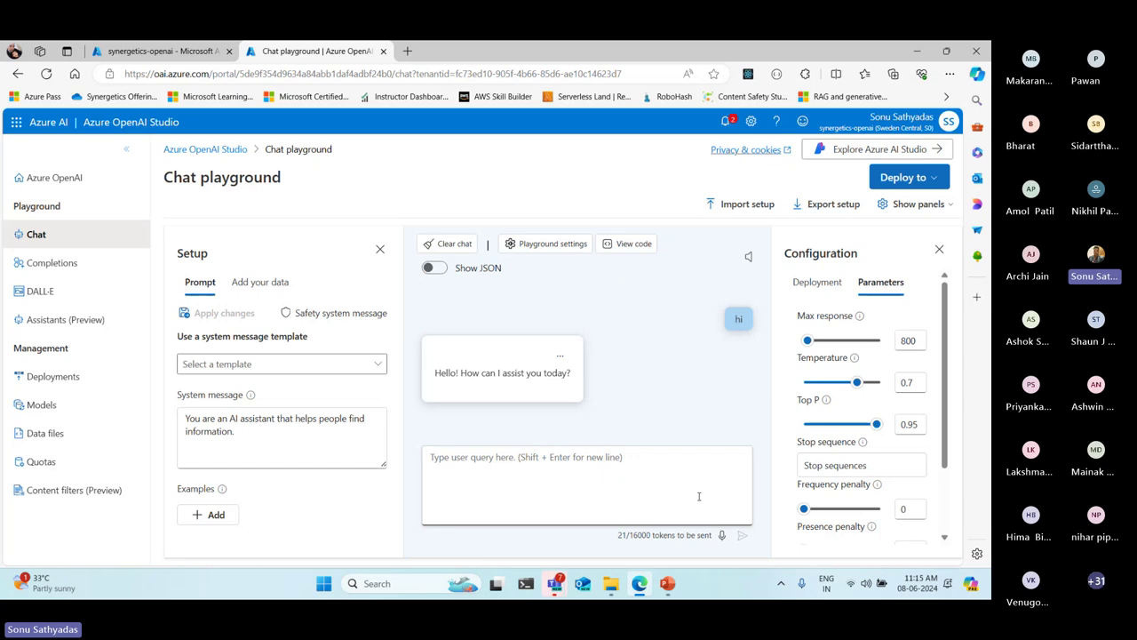
# Send the message "Help me with the latest information about Python" to the assistant in the chat playground
pyautogui.write('He')
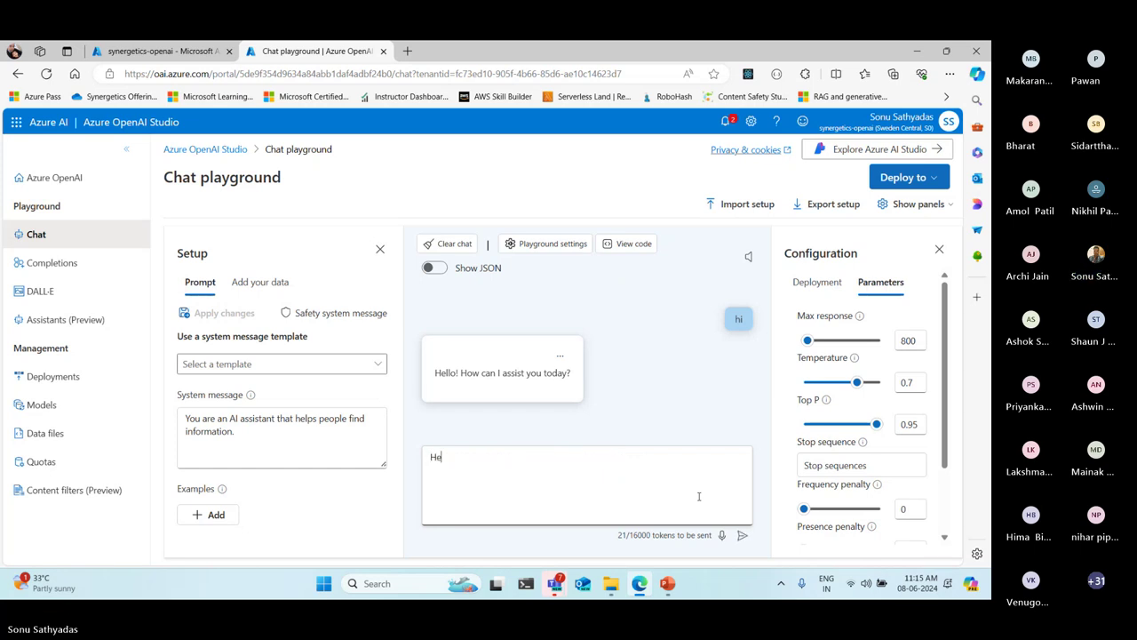
pyautogui.write('lp me with the lat')
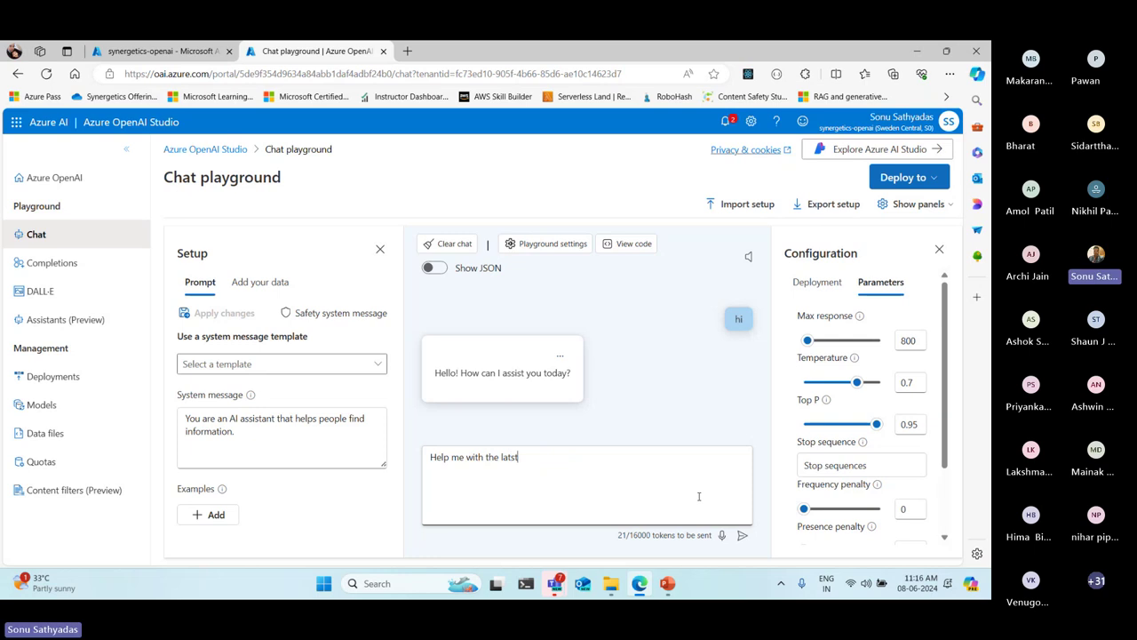
pyautogui.write('est information  about ')
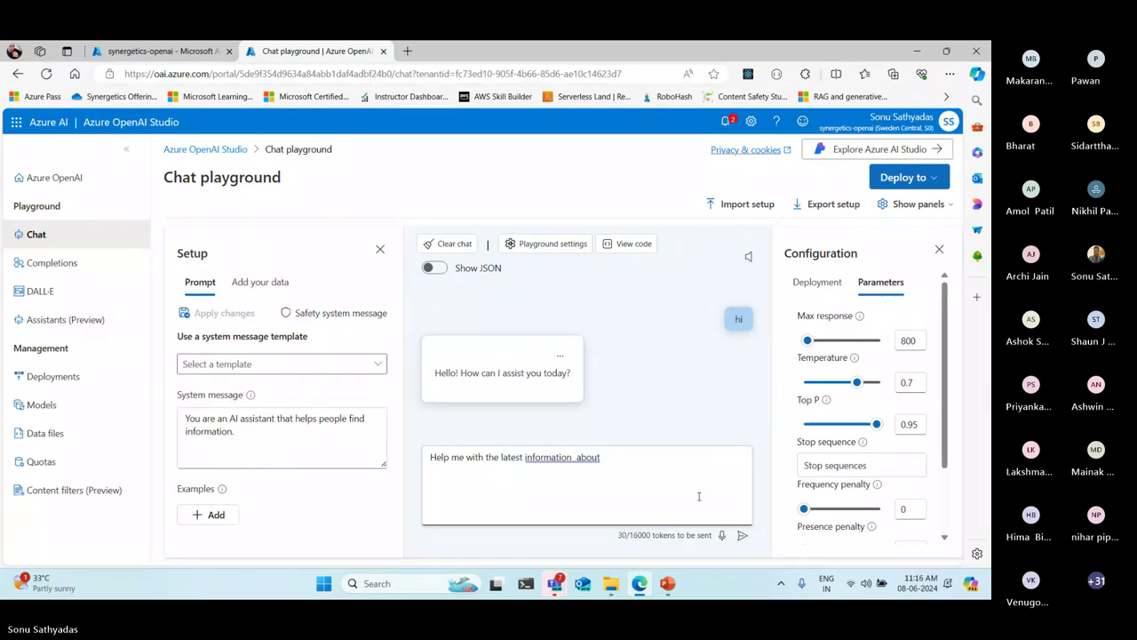
pyautogui.write('Python')
pyautogui.press('Return')
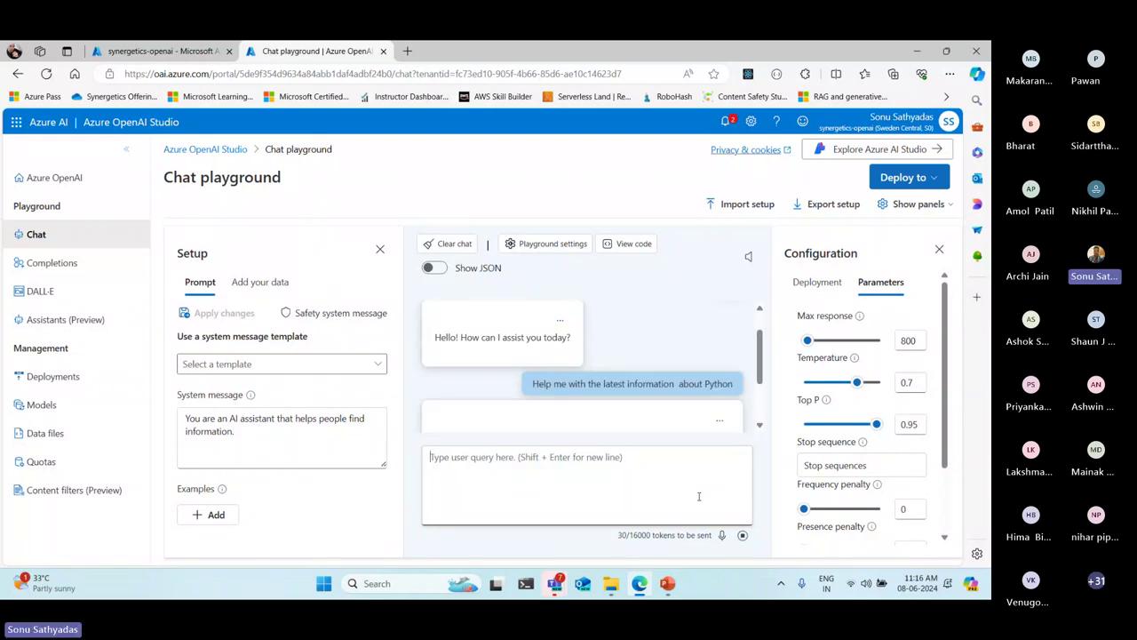
# Read through the assistant's answer about Python, especially the item on the latest stable release
pyautogui.scroll(-5, 594, 391)
pyautogui.scroll(-1, 613, 422)
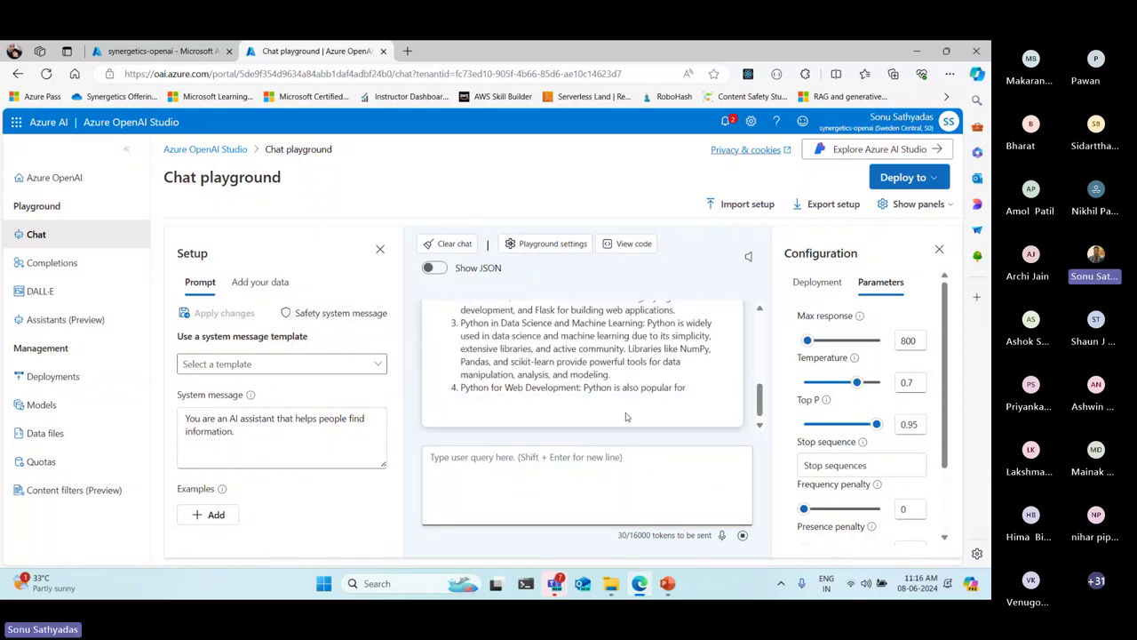
pyautogui.scroll(3, 626, 411)
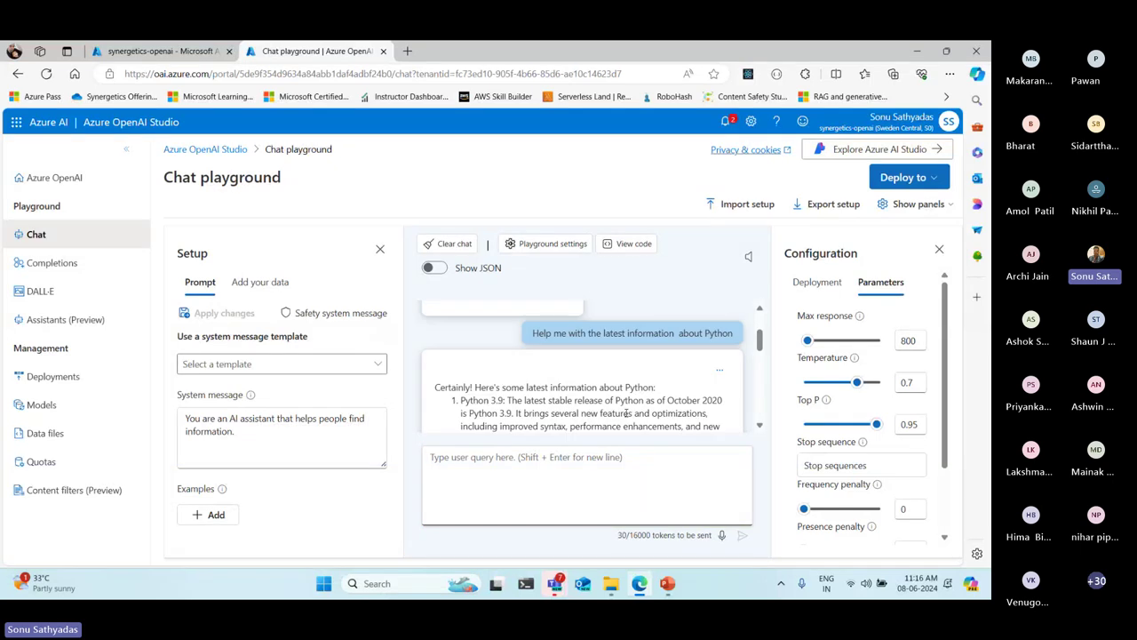
pyautogui.moveTo(435, 389); pyautogui.dragTo(656, 391)
pyautogui.click(610, 399)
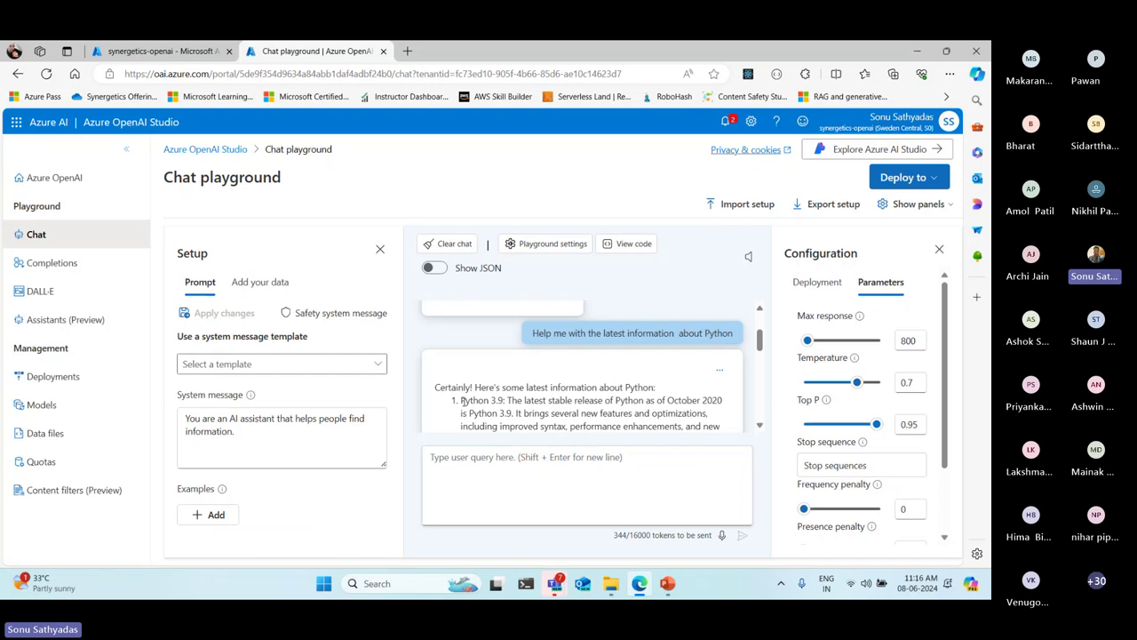
pyautogui.moveTo(462, 401); pyautogui.dragTo(504, 400)
pyautogui.scroll(-3, 675, 424)
pyautogui.scroll(4, 672, 431)
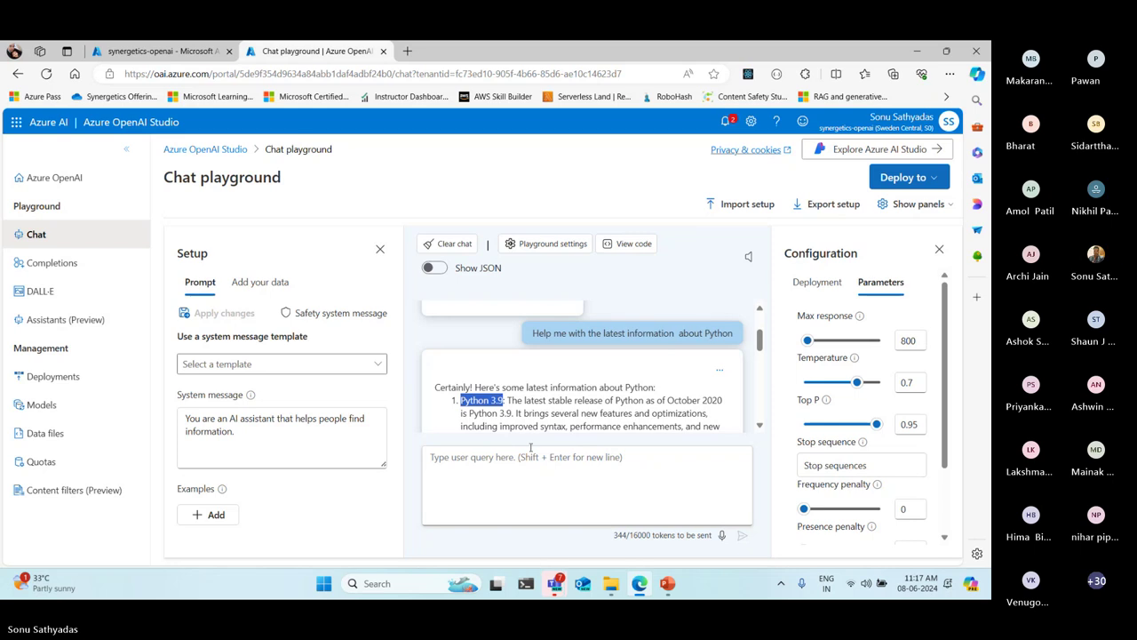
pyautogui.scroll(-3, 590, 395)
pyautogui.scroll(1, 604, 385)
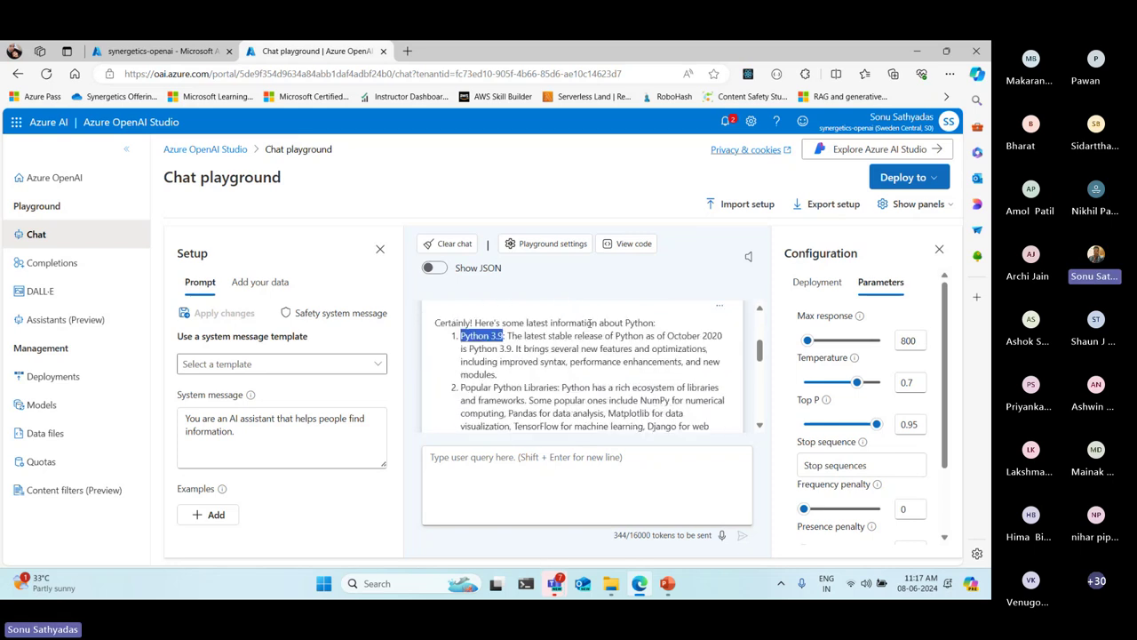
pyautogui.scroll(-1, 549, 416)
pyautogui.scroll(-1, 549, 416)
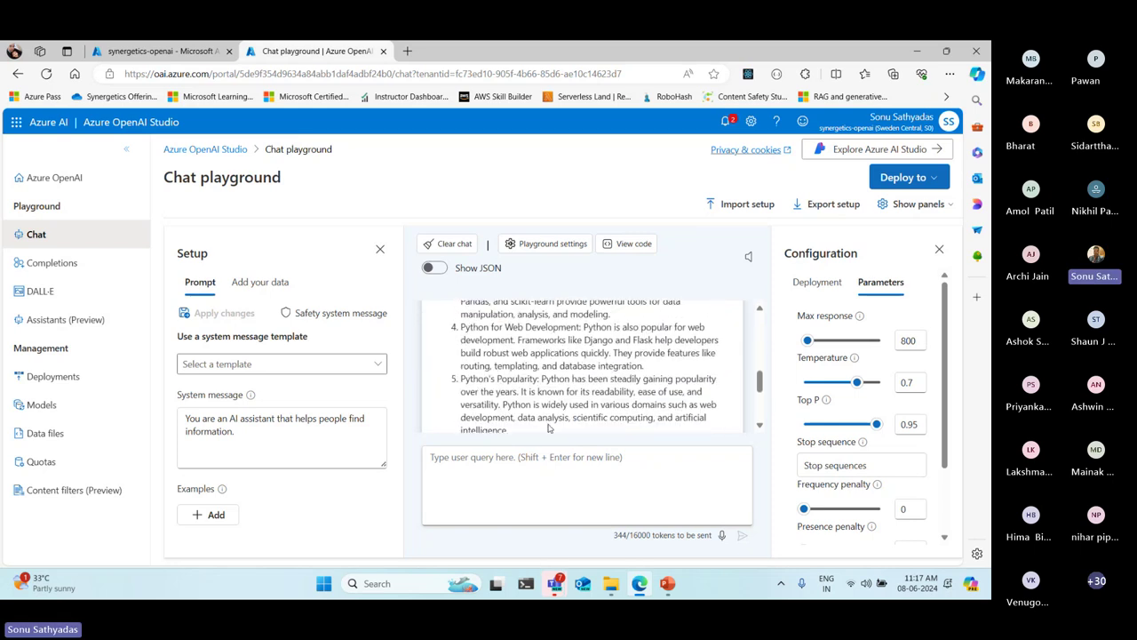
pyautogui.scroll(5, 549, 422)
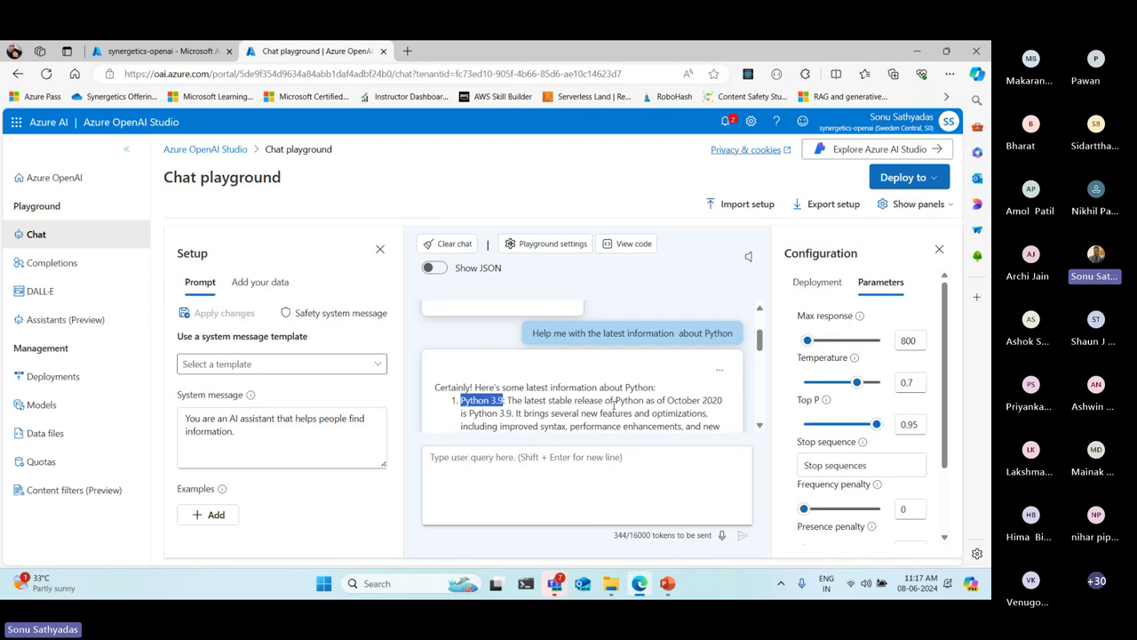
# Send the message "Create a python code to perform binary searching?" to the assistant
pyautogui.click(577, 471)
pyautogui.write('Creat')
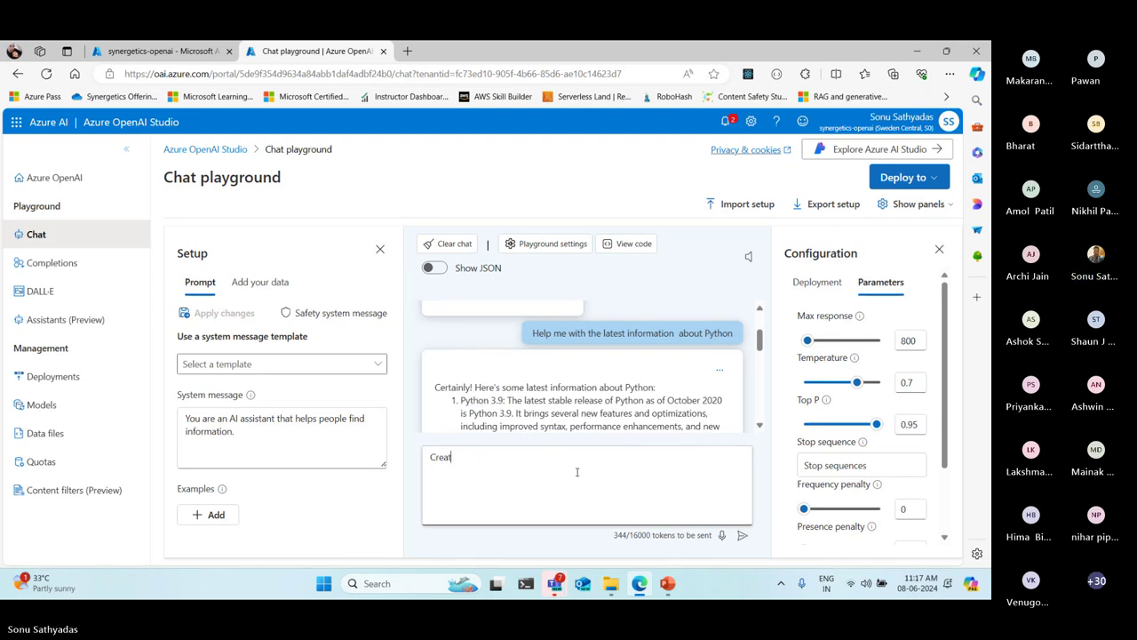
pyautogui.write('e a pyt')
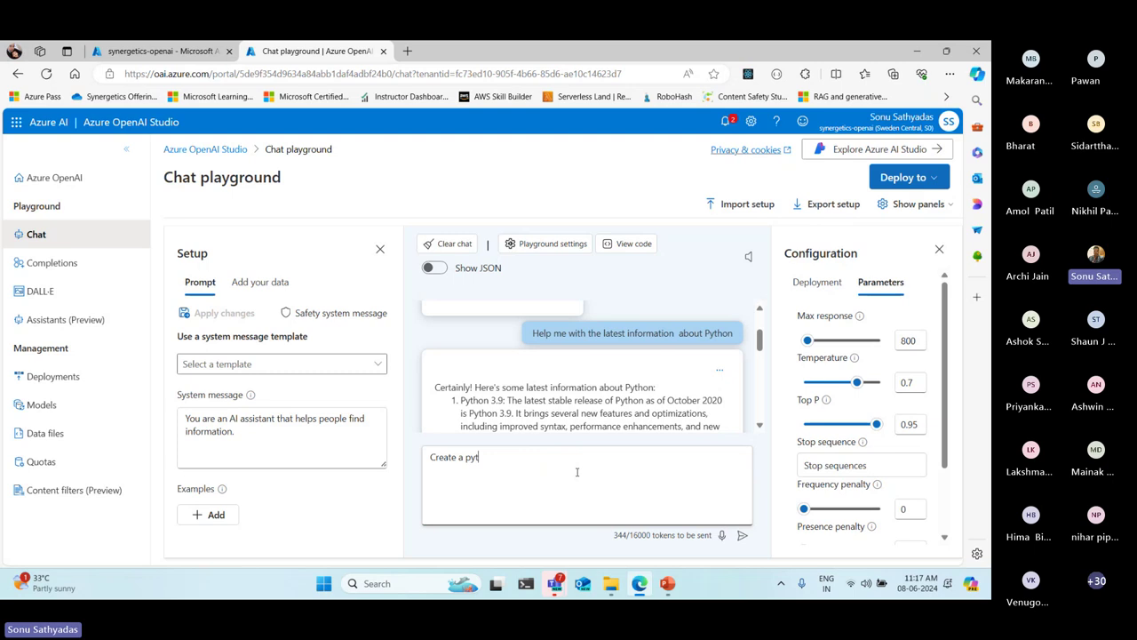
pyautogui.write('hon code to ge')
pyautogui.press('BackSpace')
pyautogui.press('BackSpace')
pyautogui.write('perform')
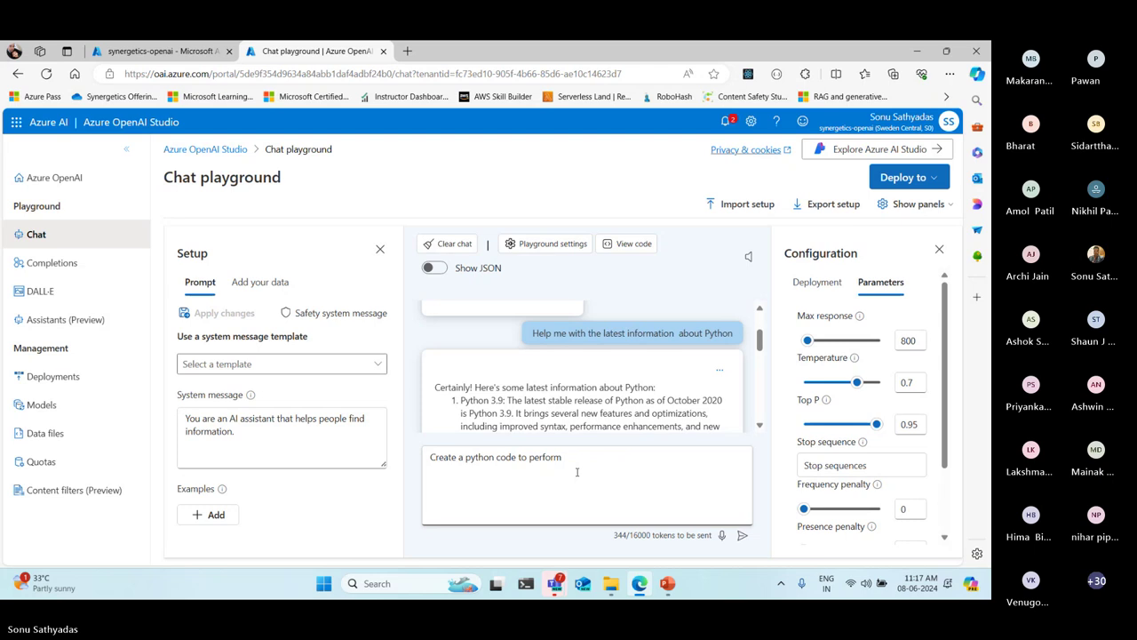
pyautogui.write(' binary')
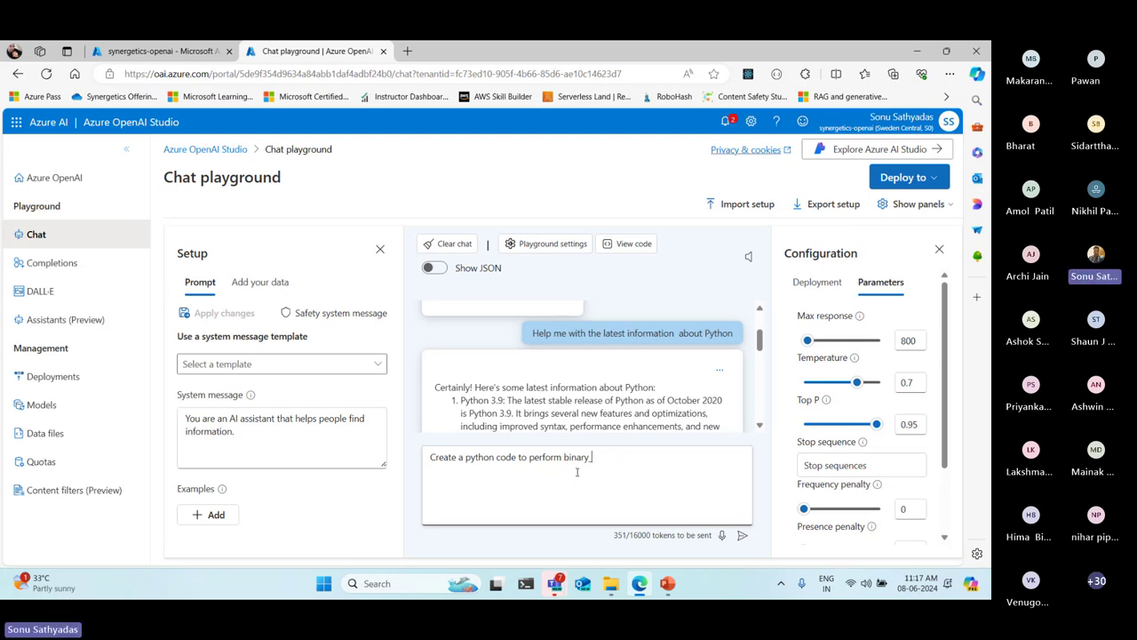
pyautogui.write(' searching?')
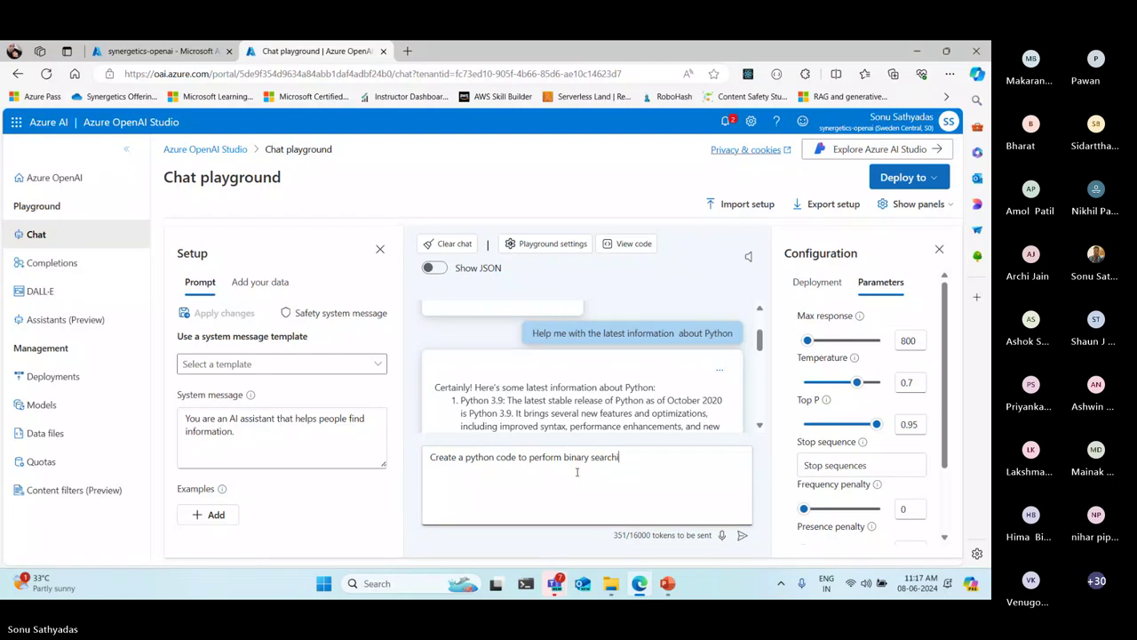
pyautogui.press('Return')
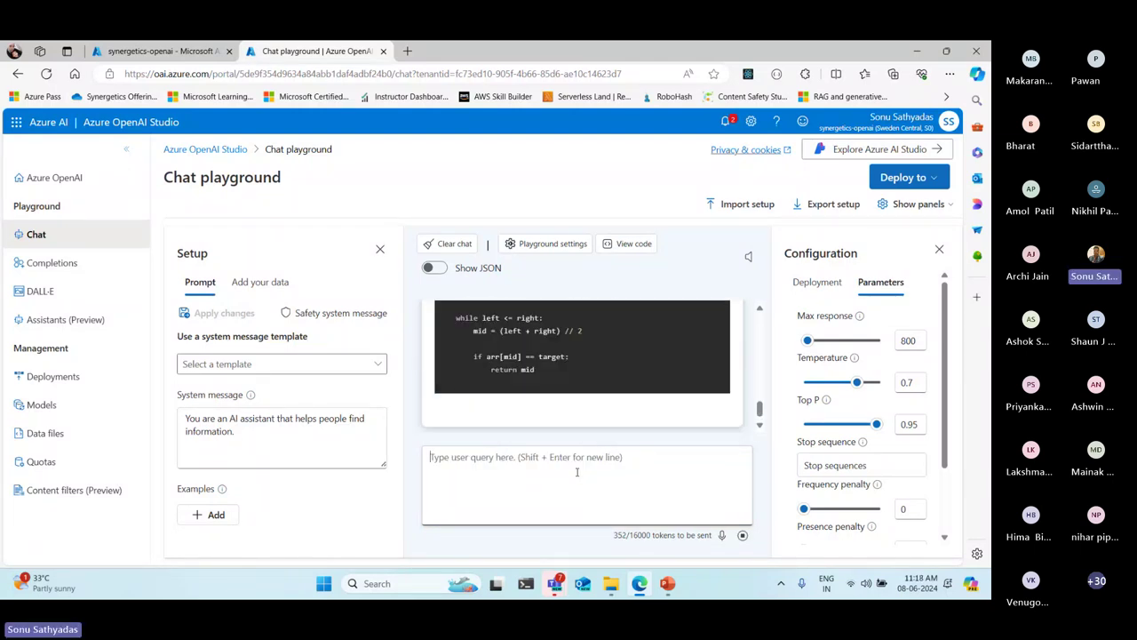
# Review the generated binary search code and the count of tokens to be sent
pyautogui.scroll(4, 551, 413)
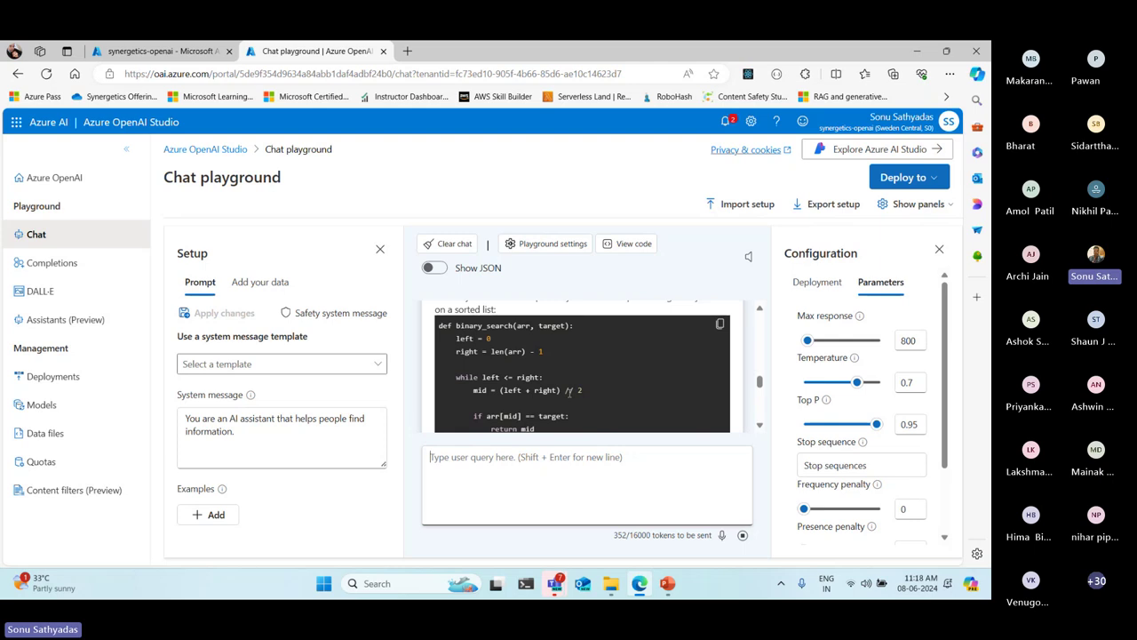
pyautogui.scroll(3, 565, 383)
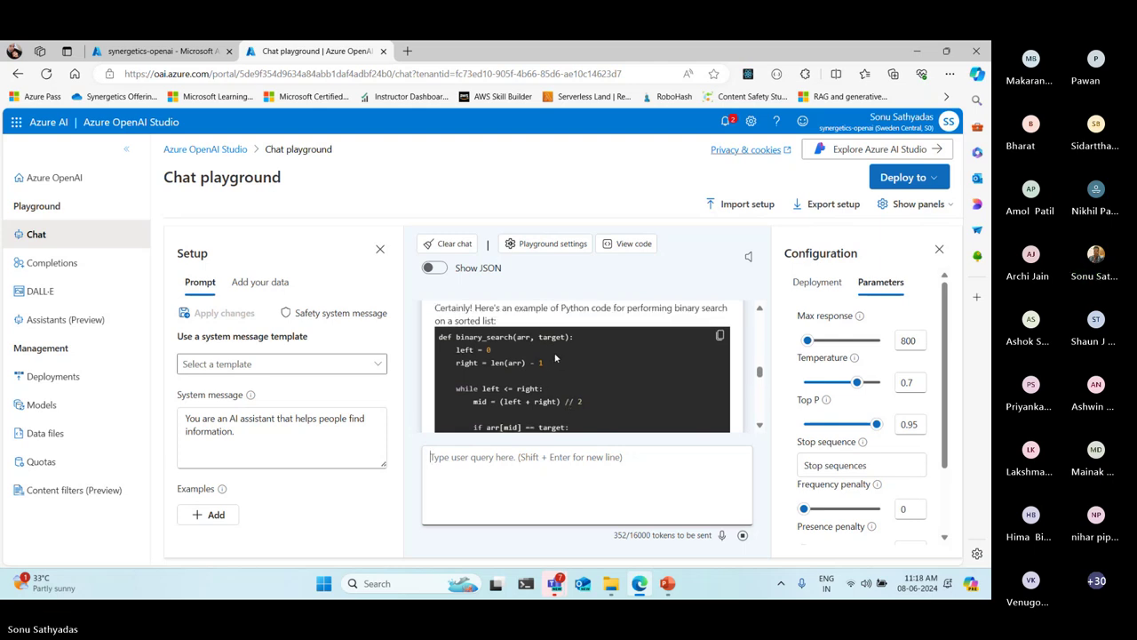
pyautogui.scroll(-5, 558, 356)
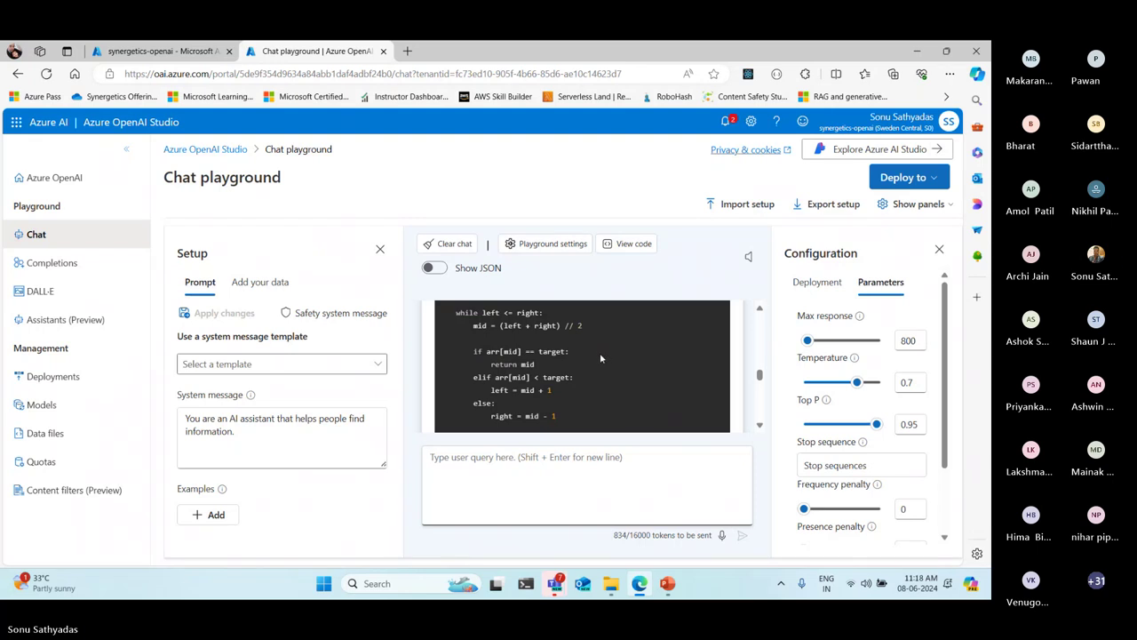
pyautogui.click(623, 497)
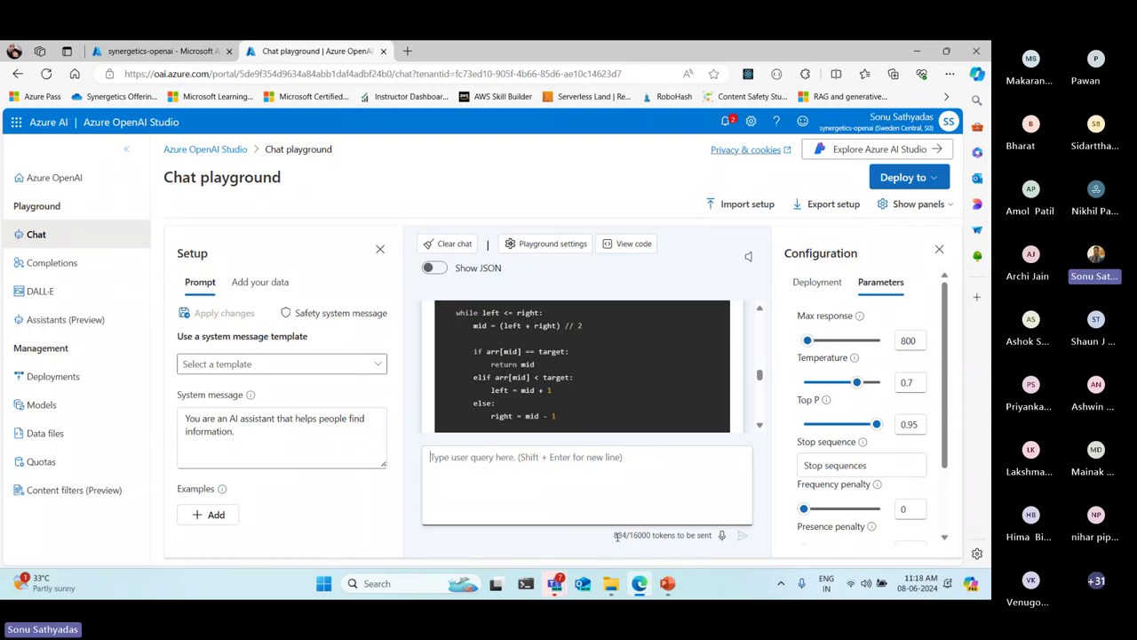
pyautogui.doubleClick(619, 535)
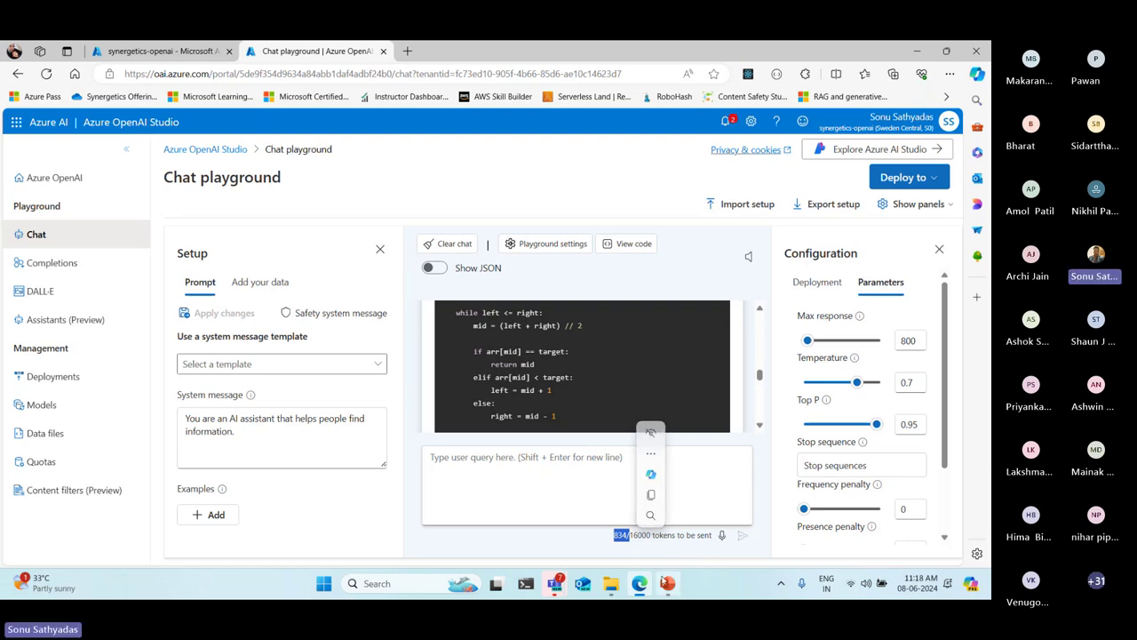
pyautogui.moveTo(668, 588)
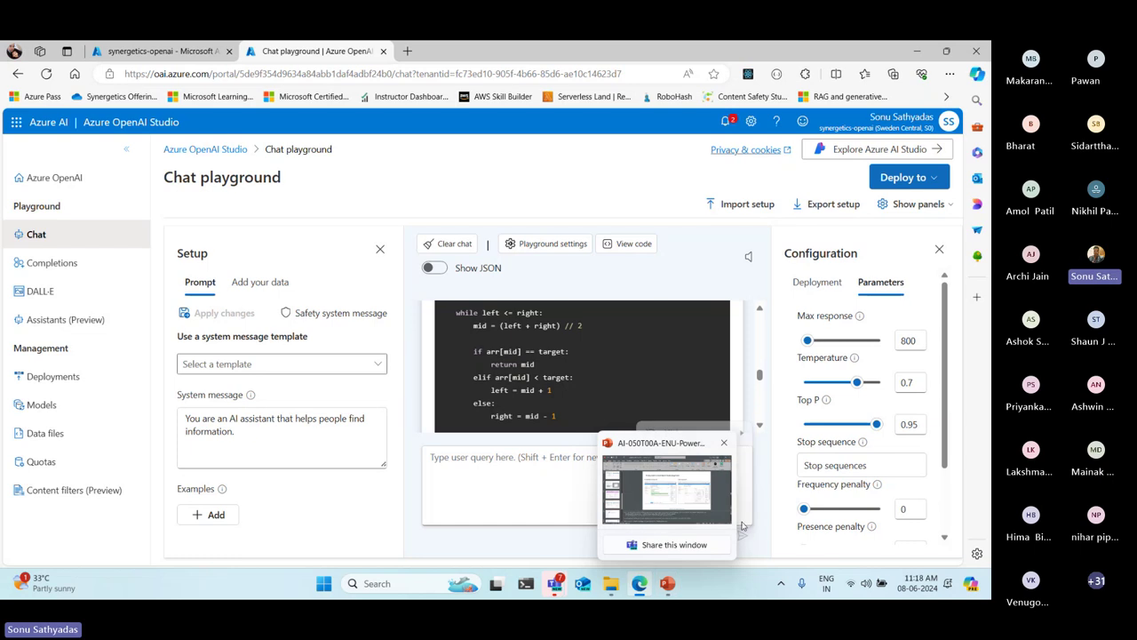
pyautogui.moveTo(723, 537)
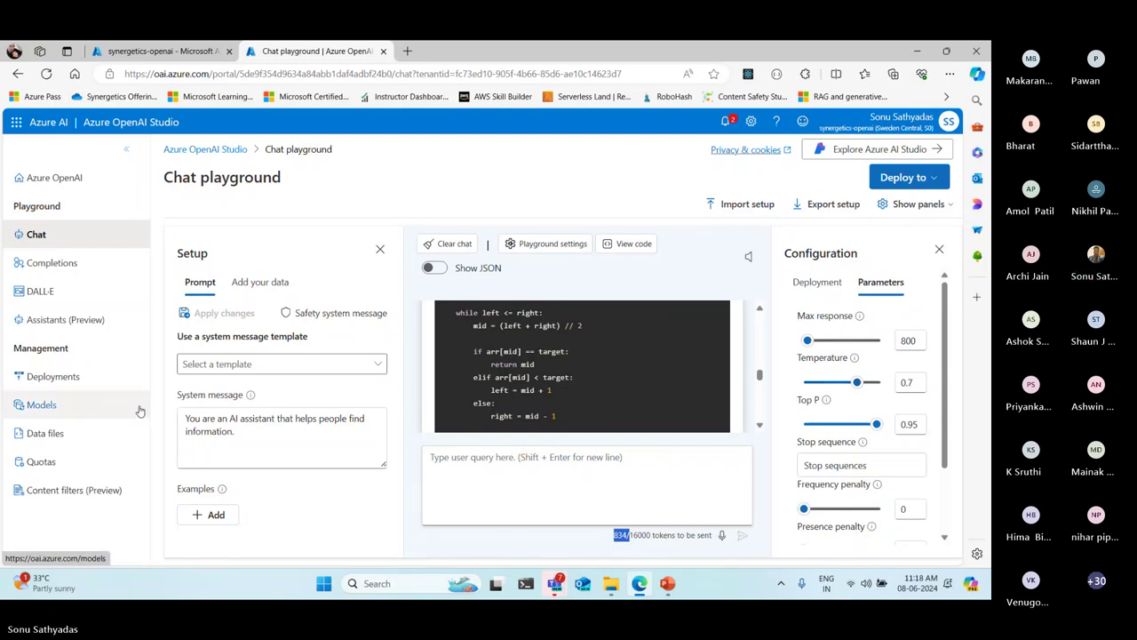
# Look through the Completions, DALL·E and Chat playgrounds, ending on the resource's Deployments page
pyautogui.click(49, 264)
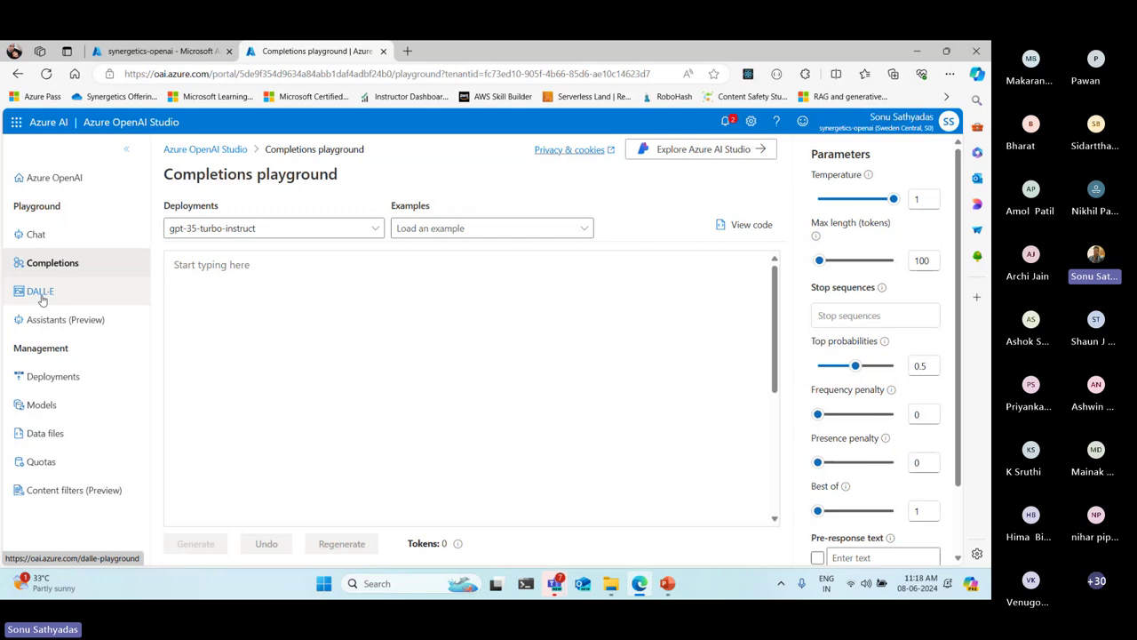
pyautogui.click(41, 300)
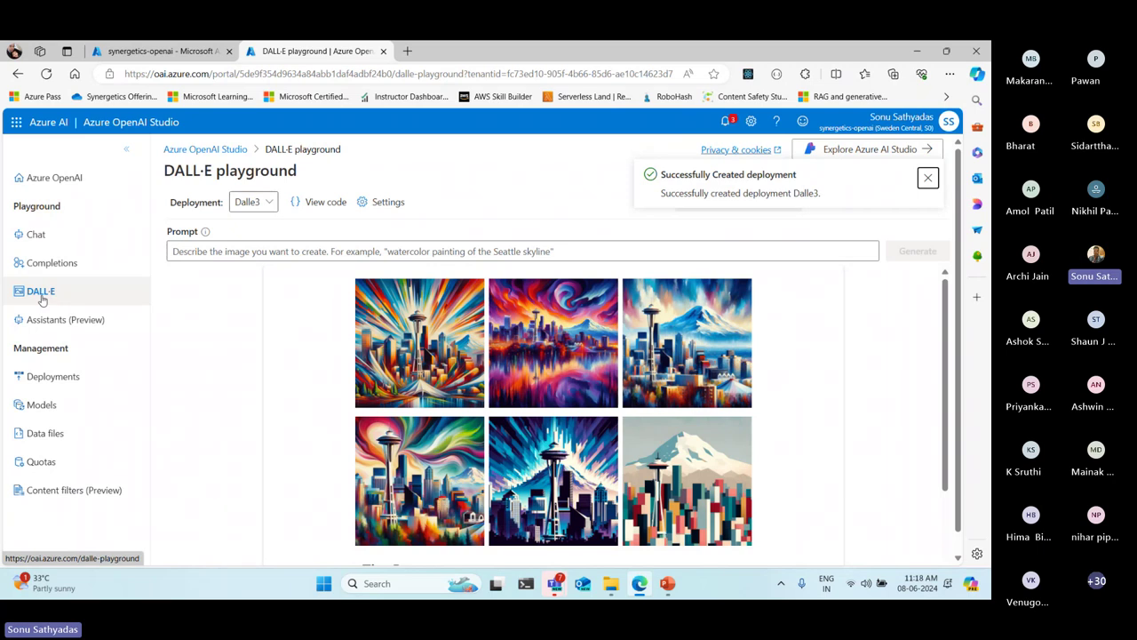
pyautogui.click(39, 262)
pyautogui.click(44, 294)
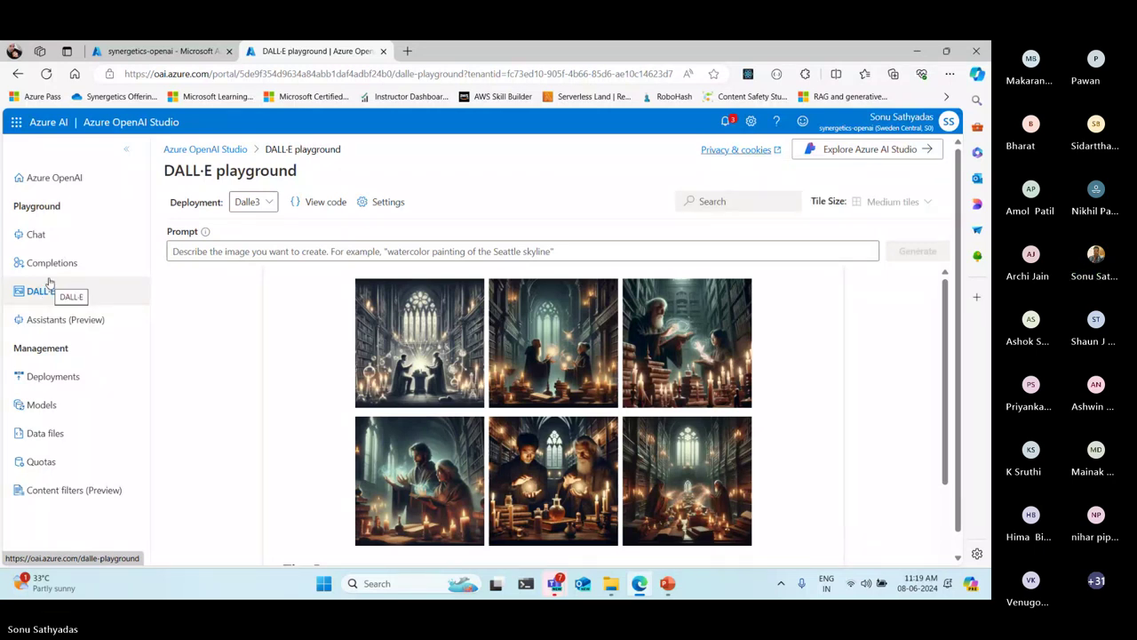
pyautogui.click(45, 234)
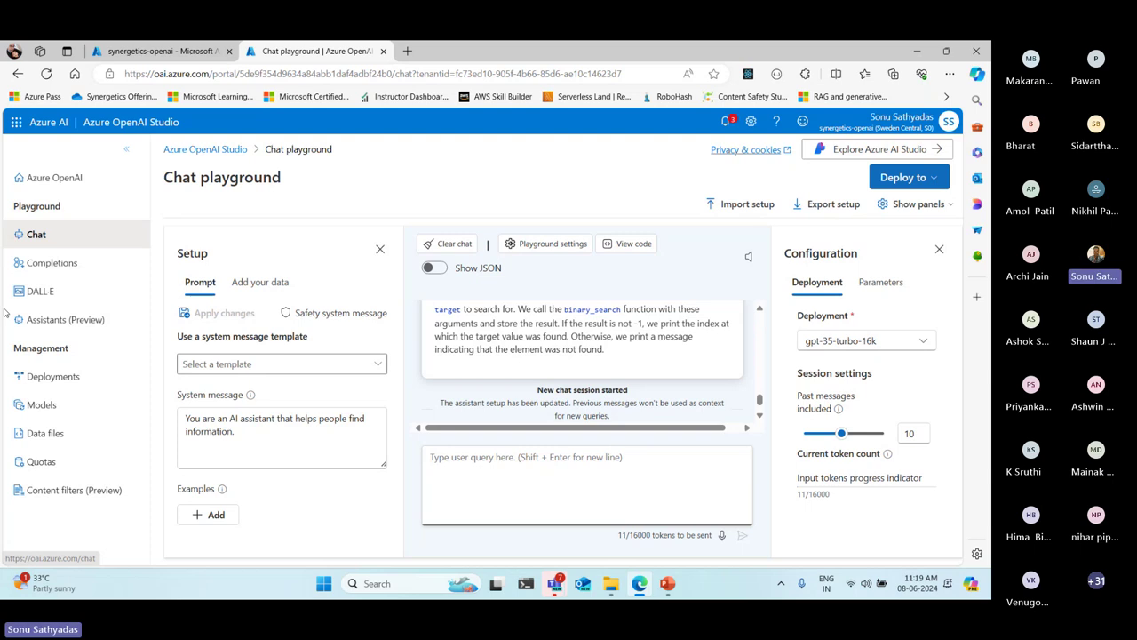
pyautogui.click(50, 378)
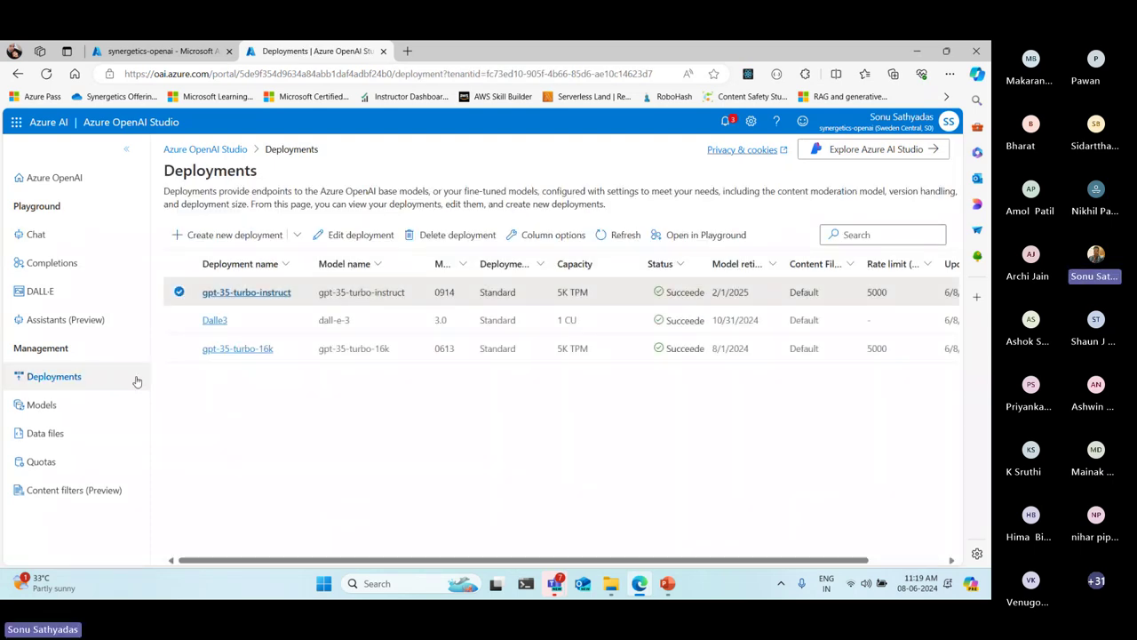
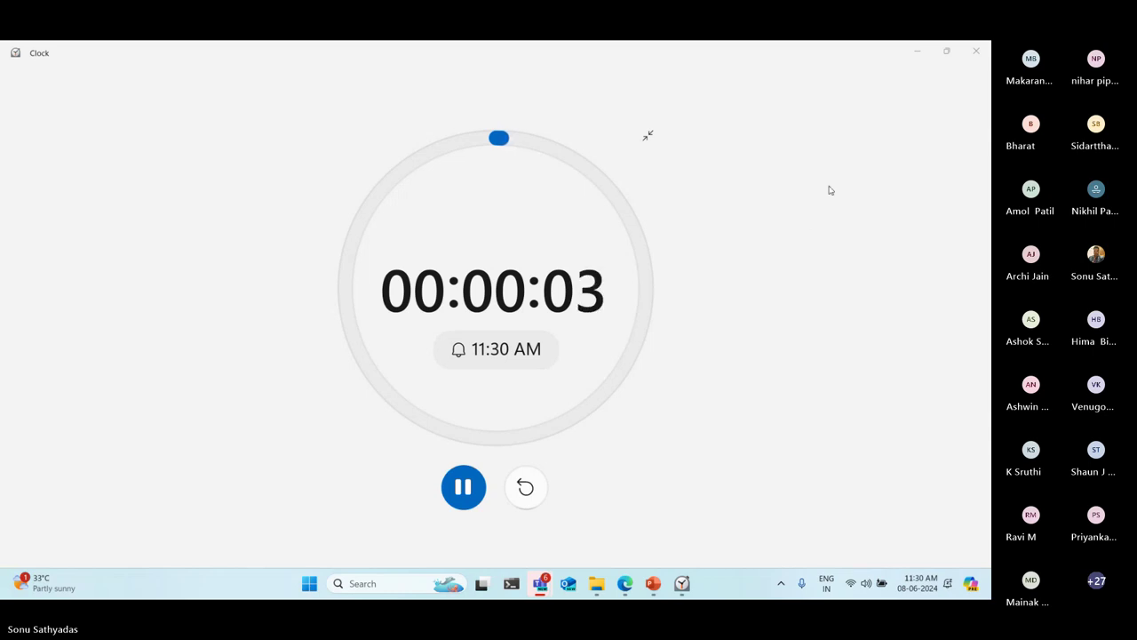
# Close the Clock timer, minimize the browser window and dismiss the timer notification
pyautogui.click(976, 51)
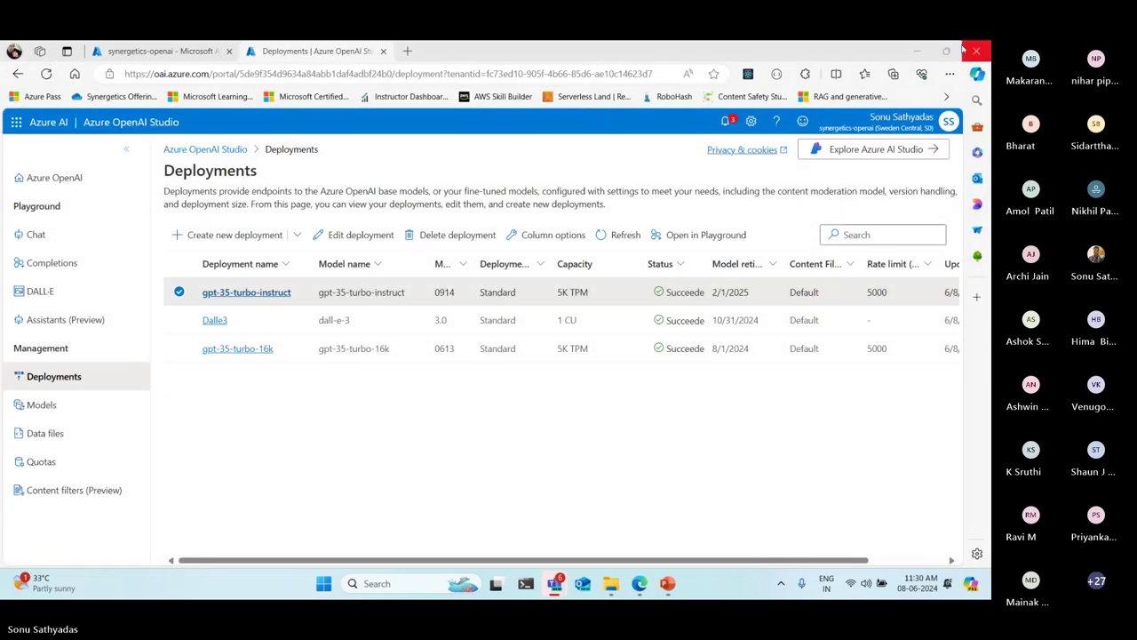
pyautogui.click(916, 55)
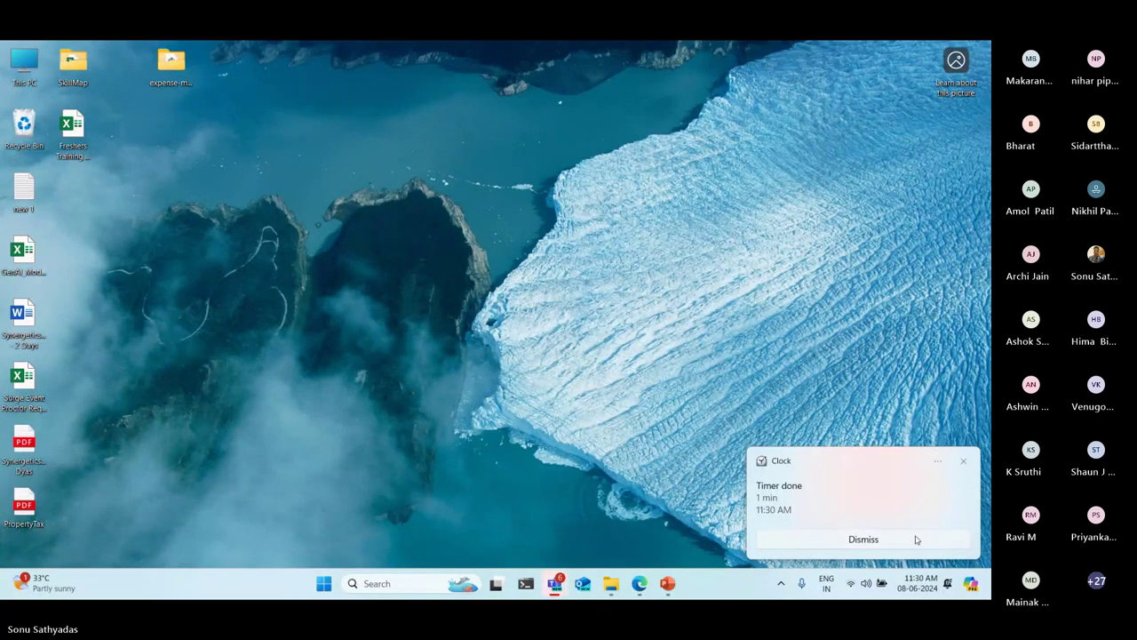
pyautogui.click(943, 539)
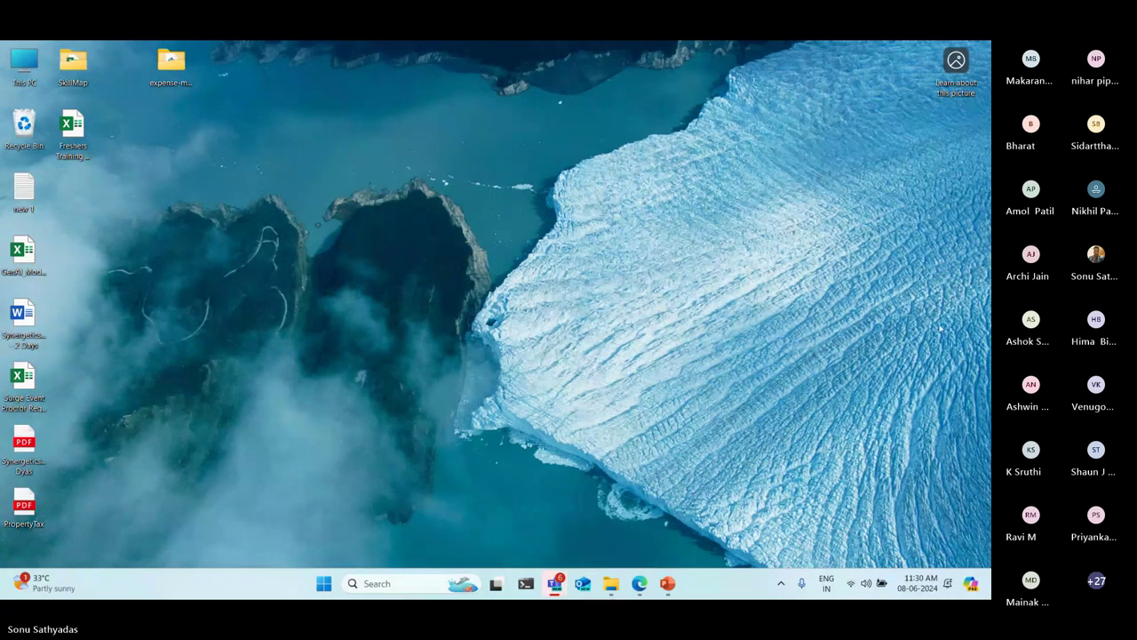
# Switch to the Teams meeting window and unmute the microphone
pyautogui.hotkey('alt', 'Tab')
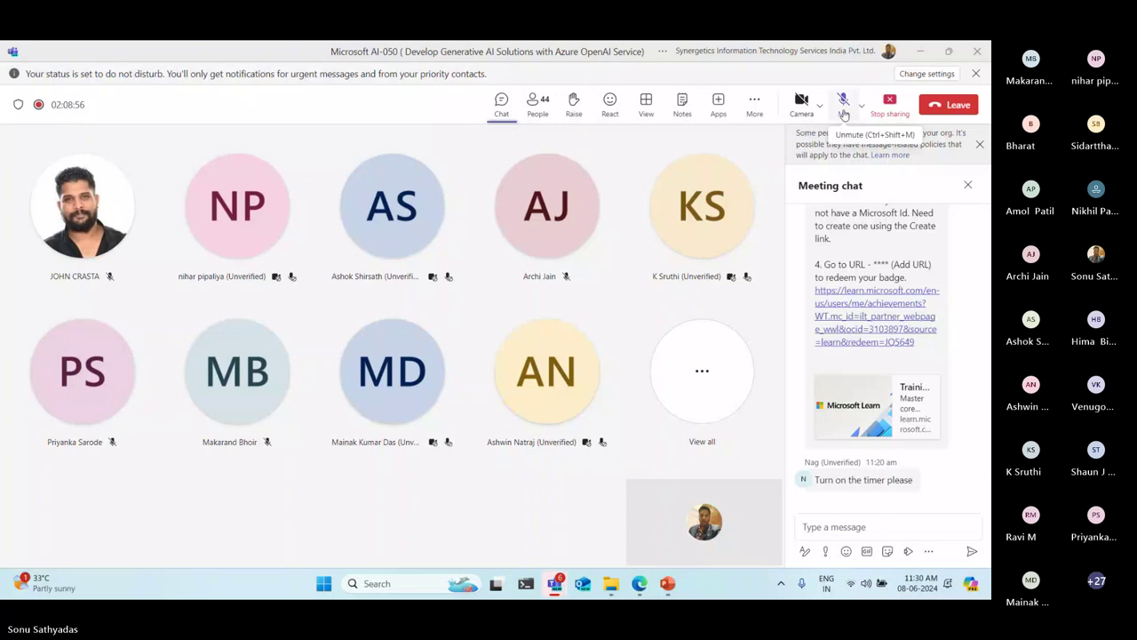
pyautogui.click(844, 104)
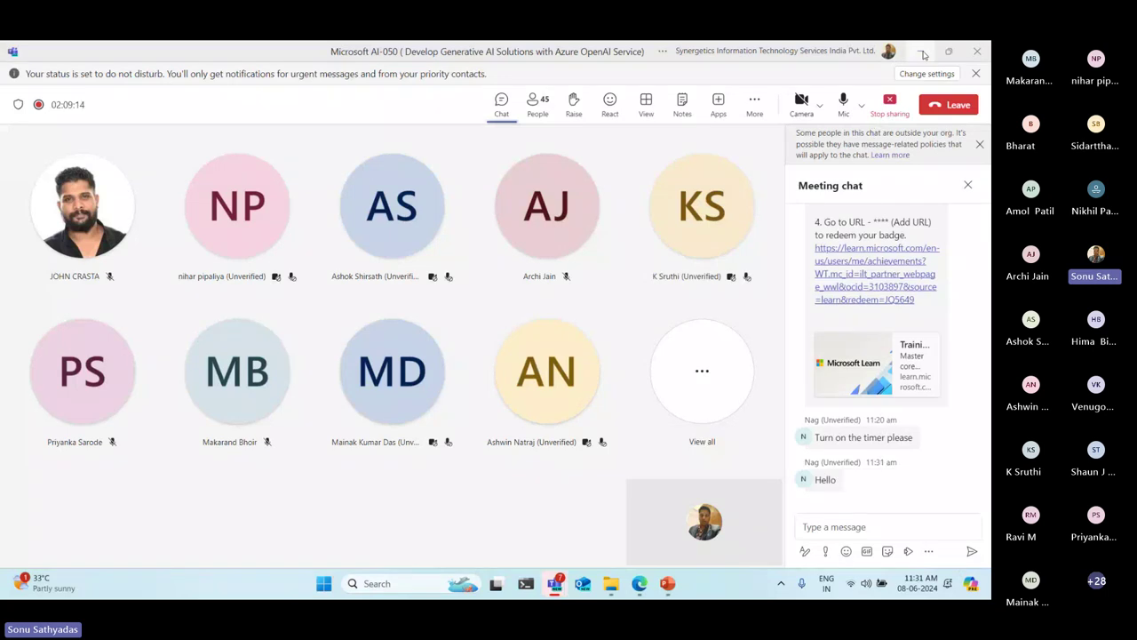
# Minimize the Teams meeting window and close the open AI-050T00A-ENU-PowerPoint-01 presentation
pyautogui.click(924, 55)
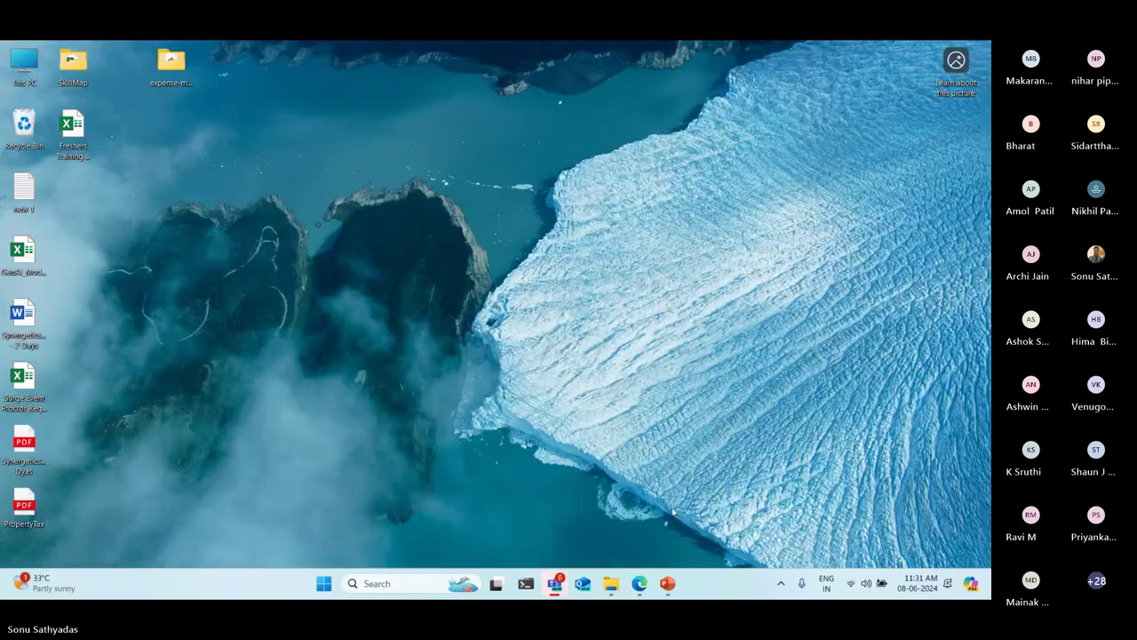
pyautogui.click(667, 583)
pyautogui.click(975, 56)
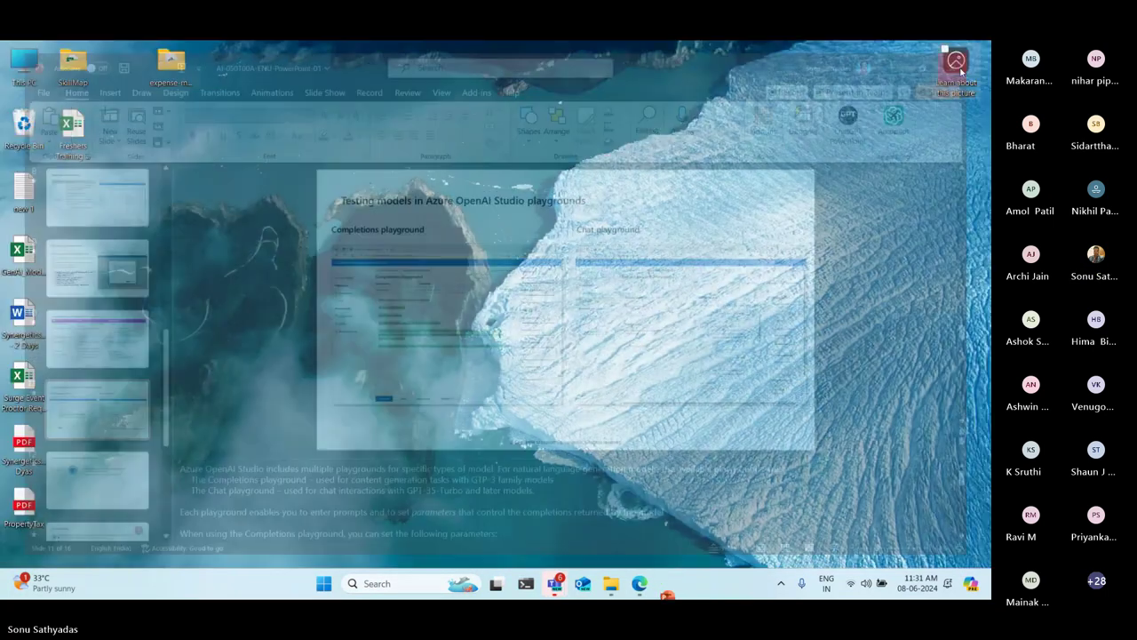
# Open the AI-050T00A-ENU-PowerPoint-02 presentation from its folder and run the slide show to the second slide
pyautogui.click(625, 583)
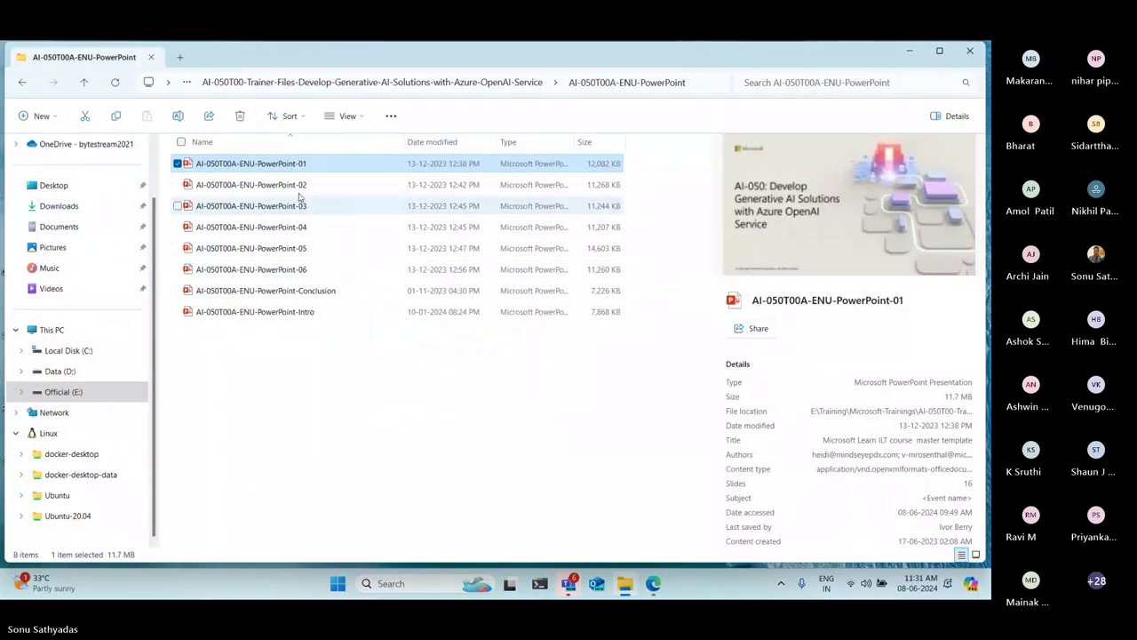
pyautogui.click(298, 187)
pyautogui.doubleClick(298, 185)
pyautogui.click(909, 50)
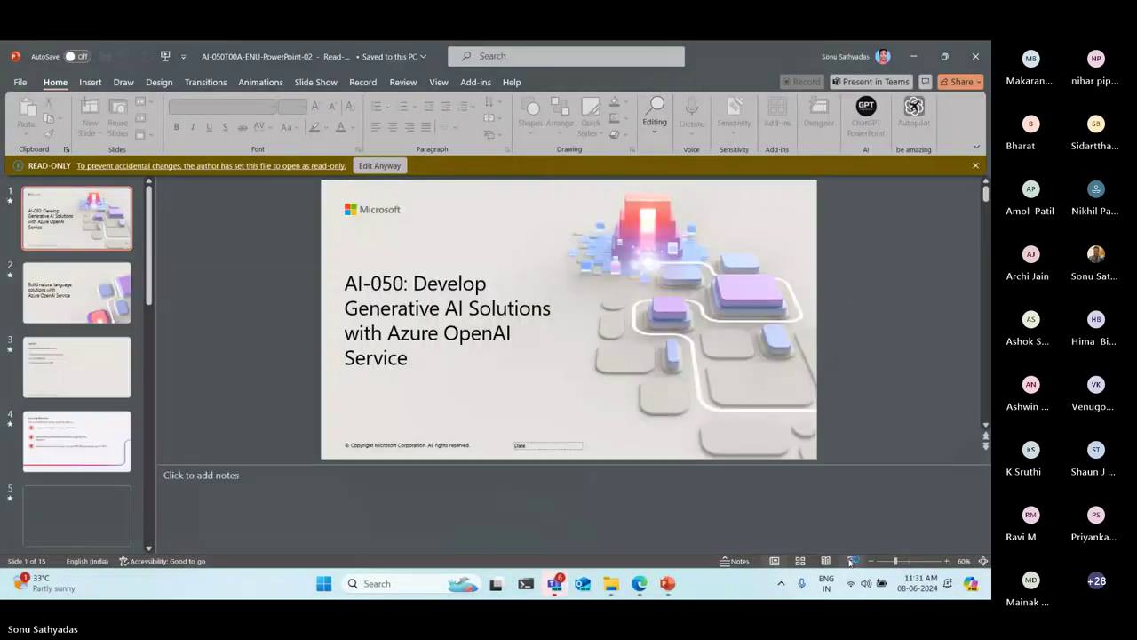
pyautogui.click(851, 561)
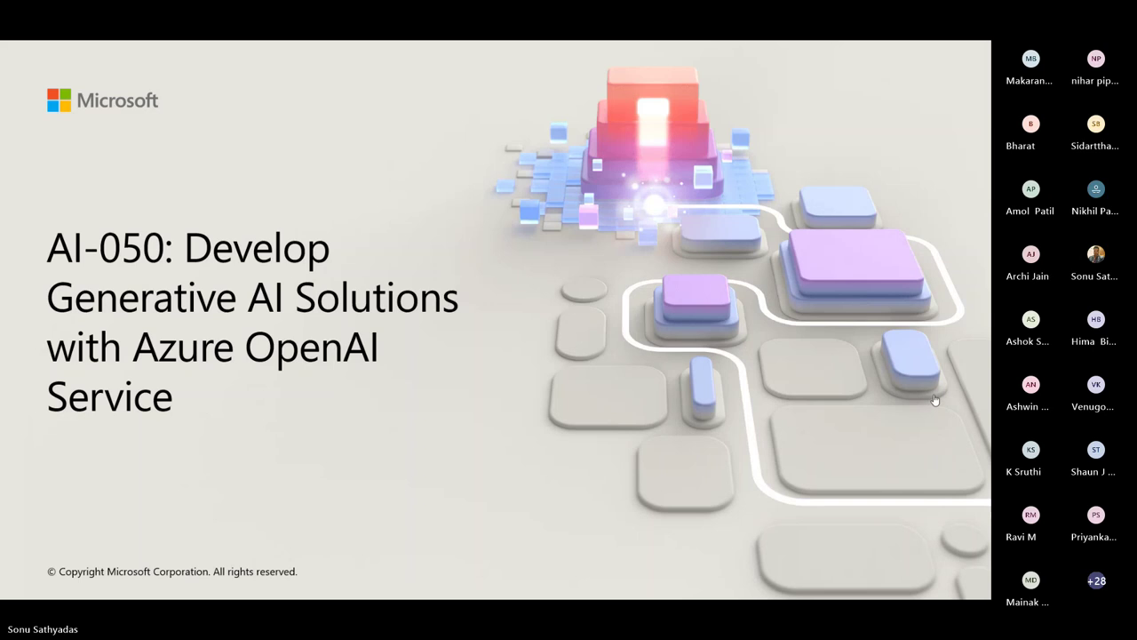
pyautogui.click(821, 338)
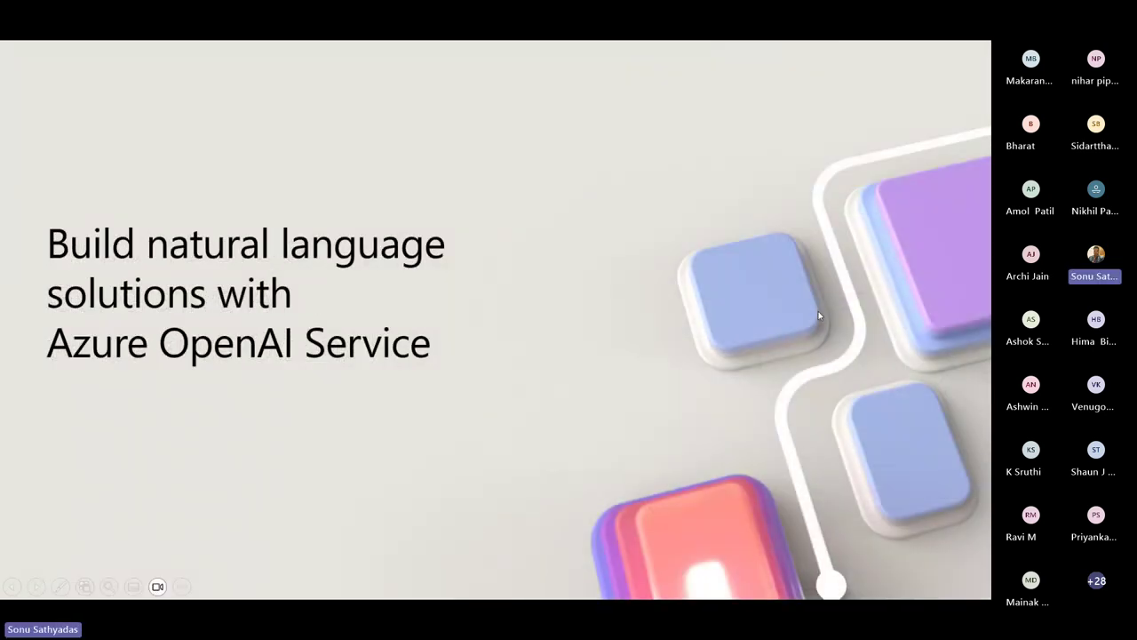
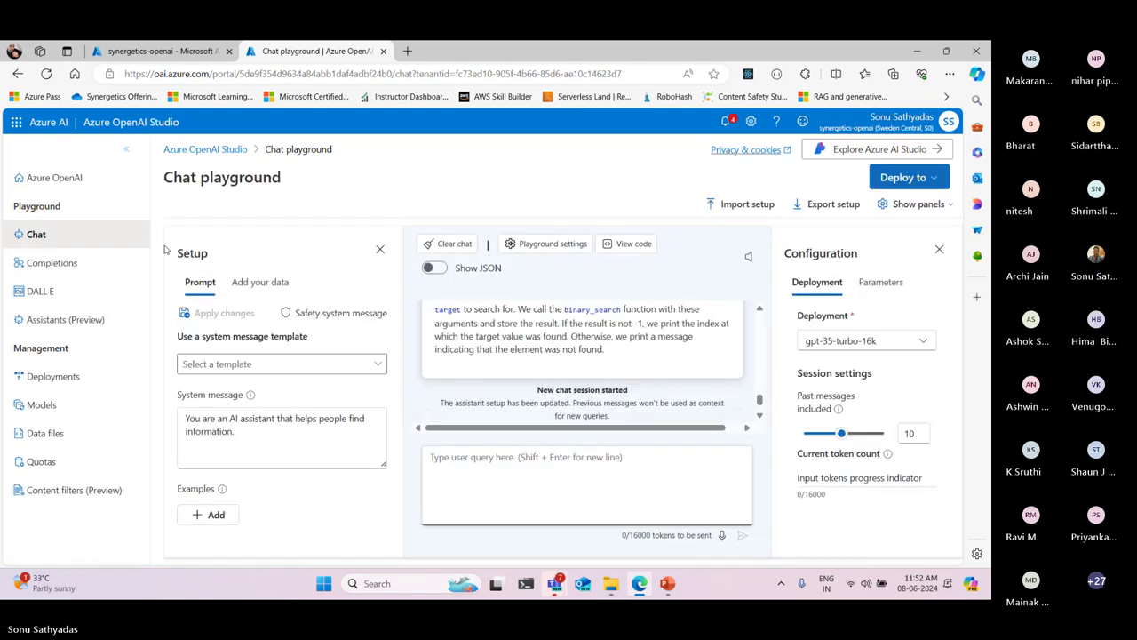
# Clear the Chat playground history and load the Default system message template
pyautogui.click(444, 243)
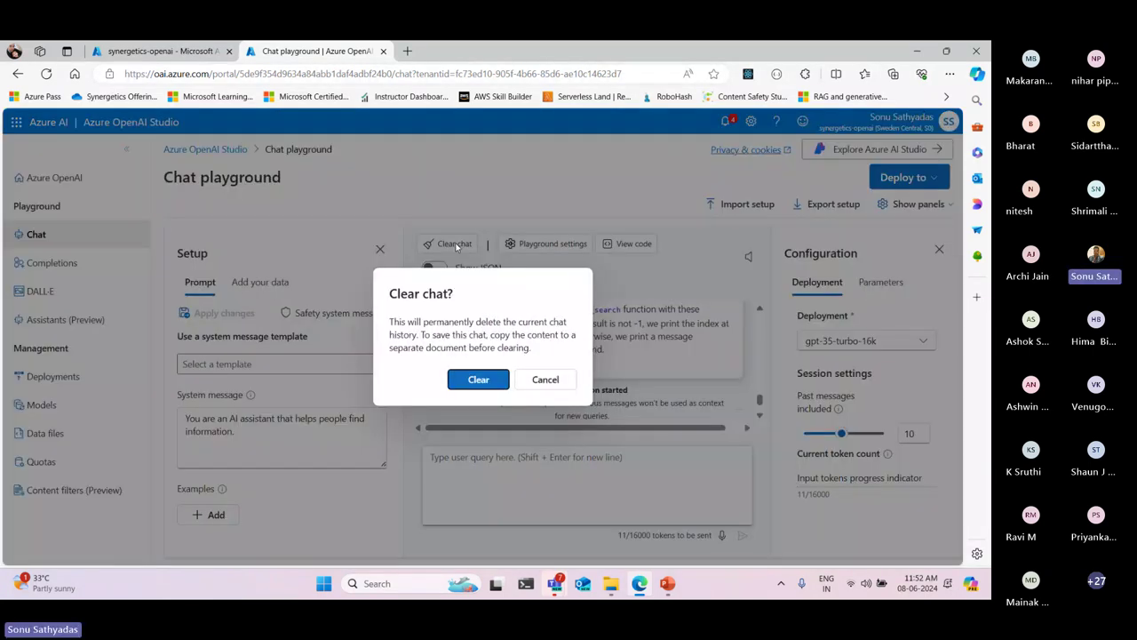
pyautogui.click(478, 379)
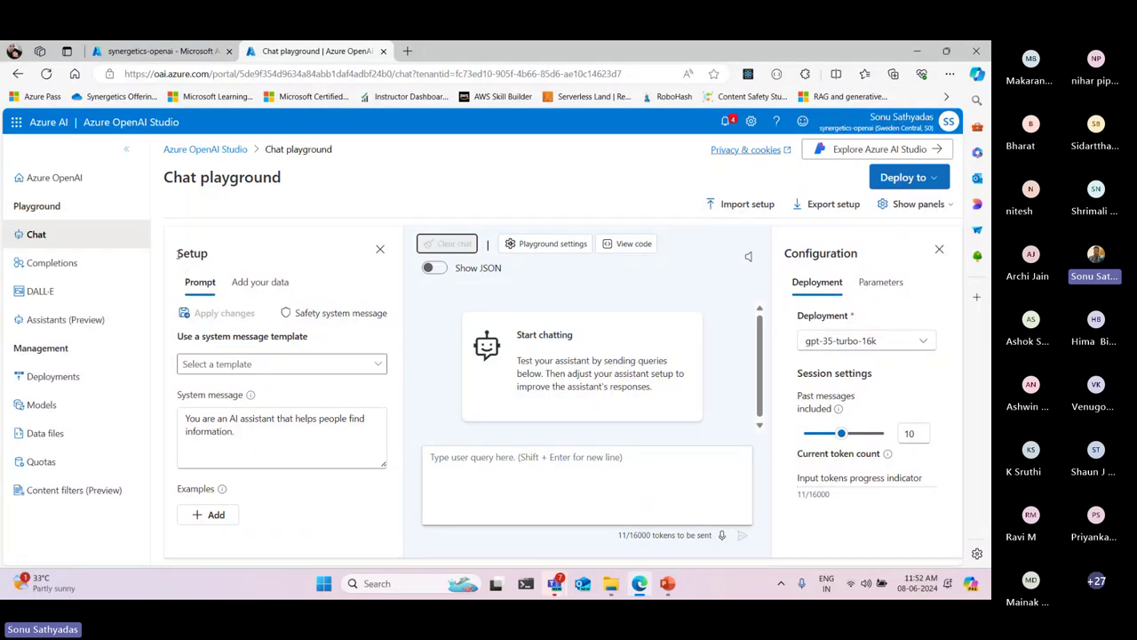
pyautogui.moveTo(177, 255); pyautogui.dragTo(234, 256)
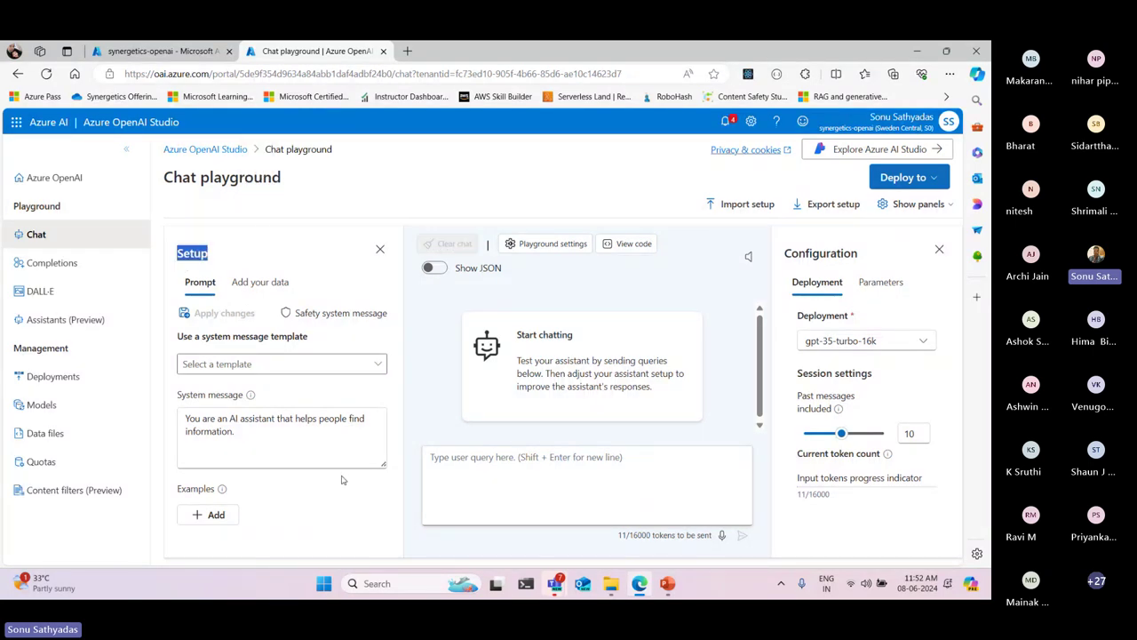
pyautogui.click(367, 367)
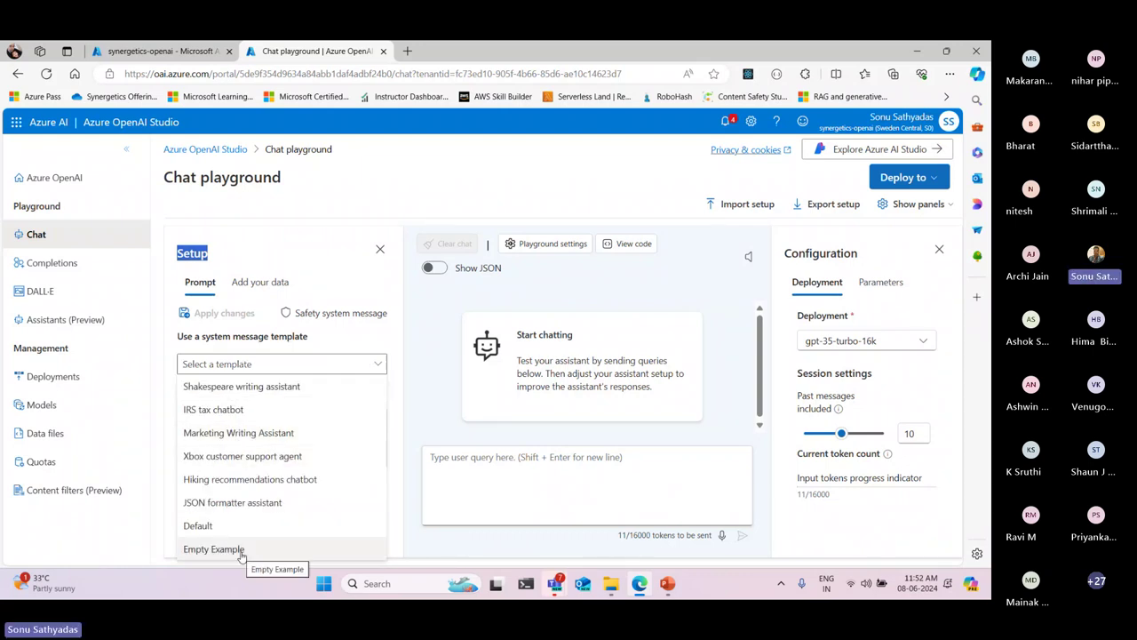
pyautogui.click(198, 526)
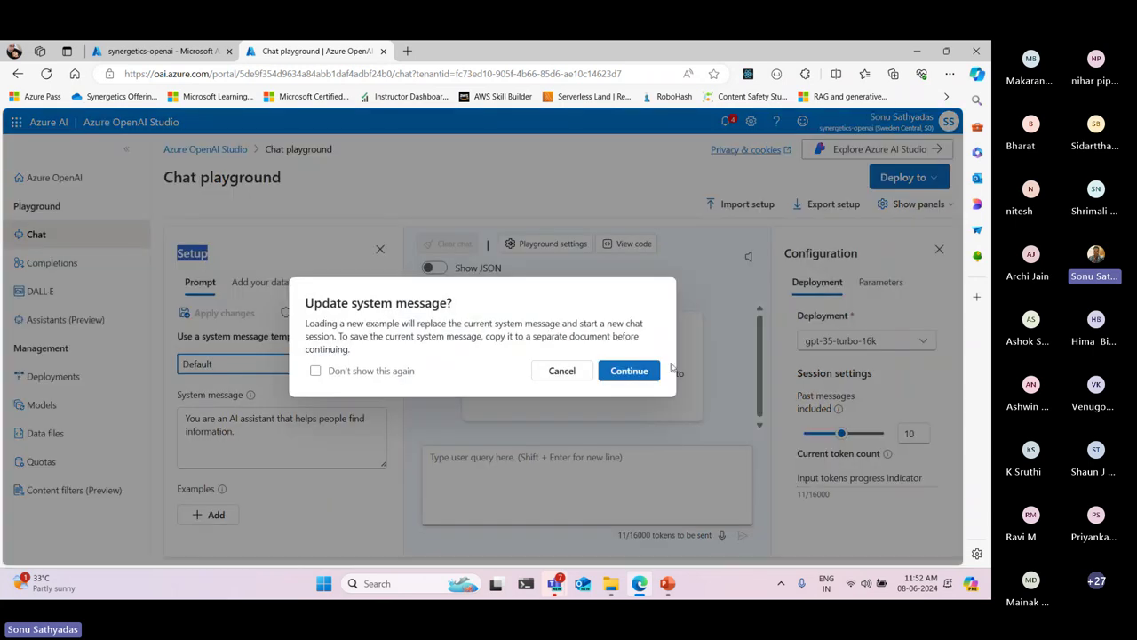
pyautogui.click(636, 370)
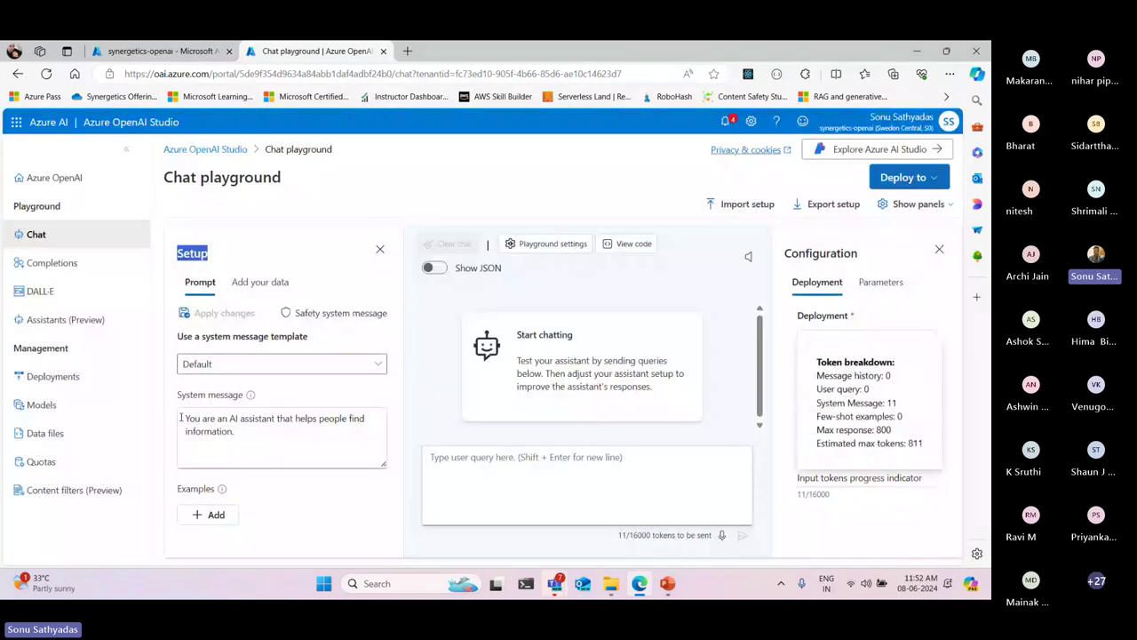
# Replace the system message with "You are a teacher who helps students to understand the problems step by step?" and apply the change
pyautogui.moveTo(185, 418); pyautogui.dragTo(381, 439)
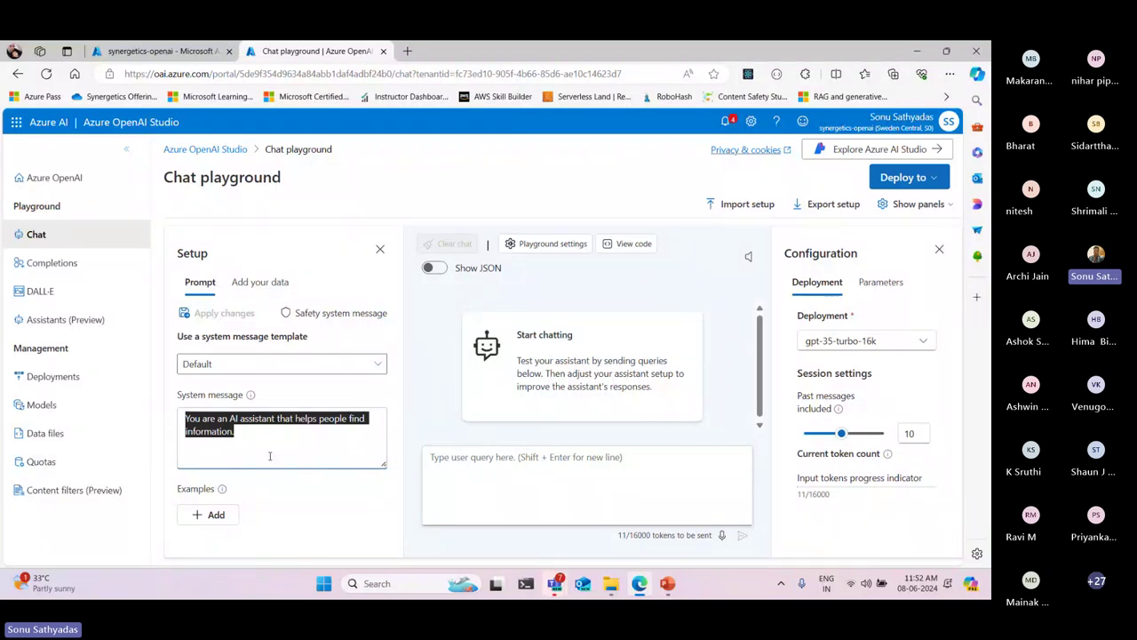
pyautogui.click(246, 439)
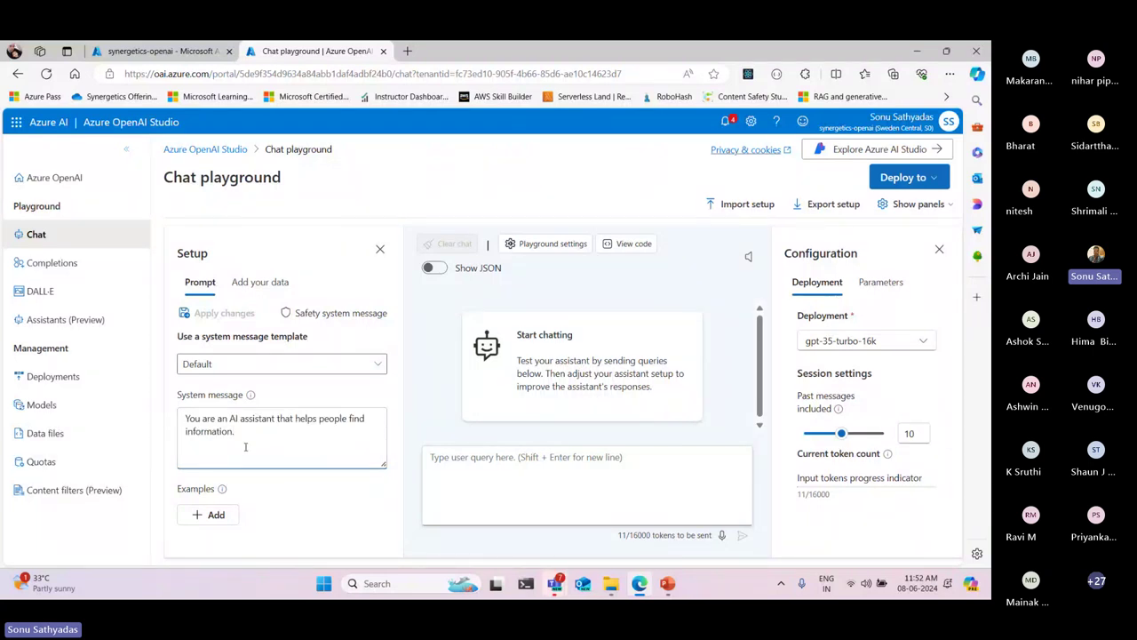
pyautogui.hotkey('ctrl', 'a')
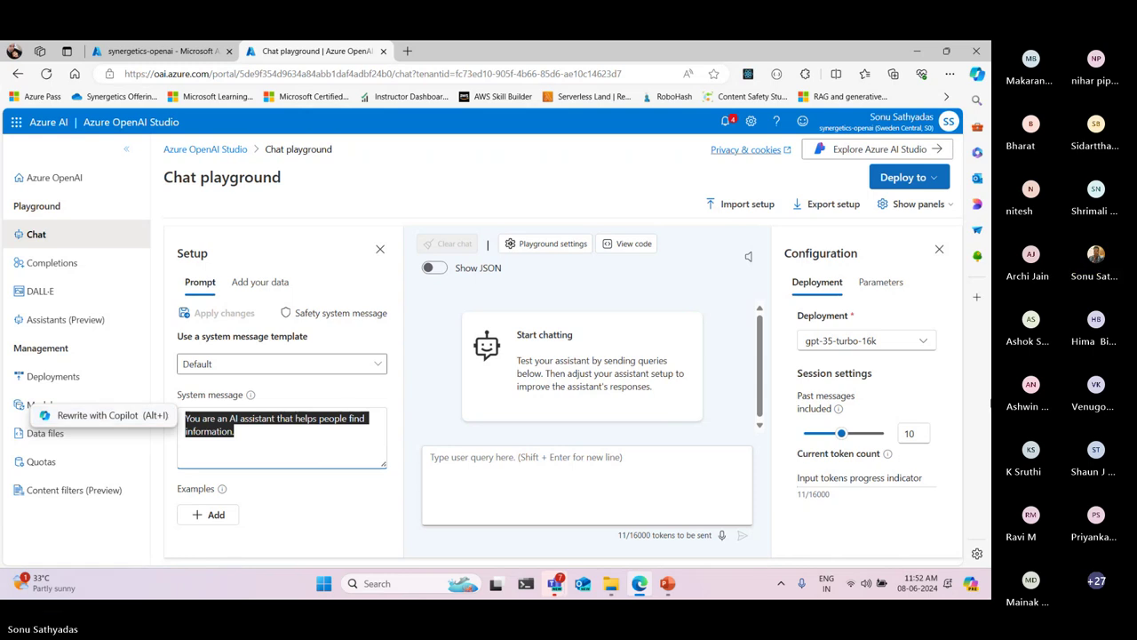
pyautogui.write('You a')
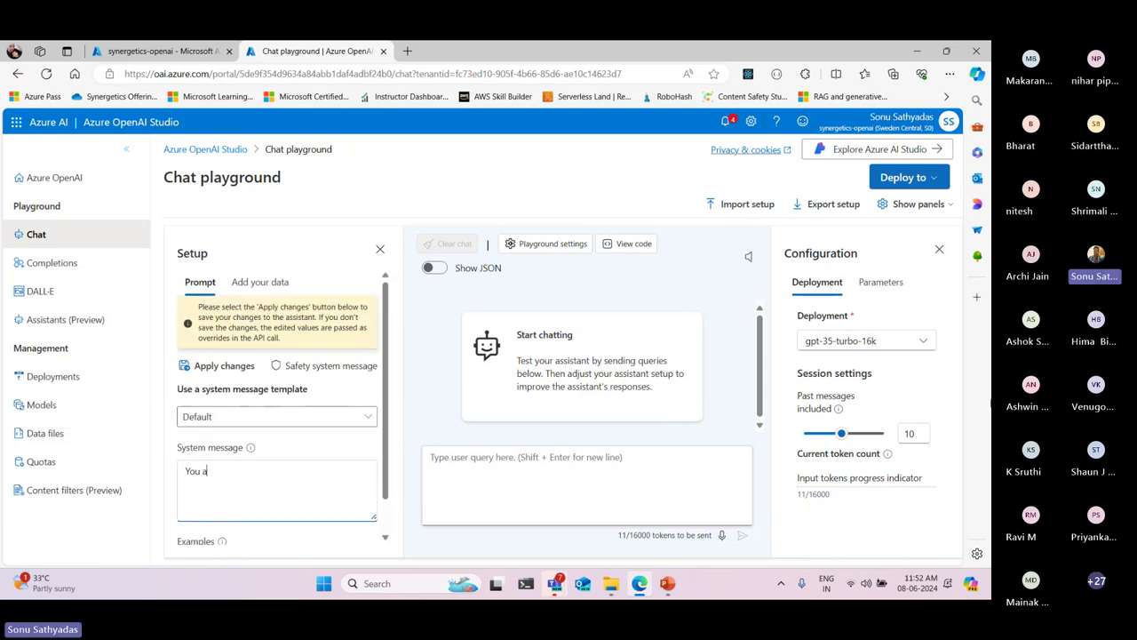
pyautogui.write('re a teacher t')
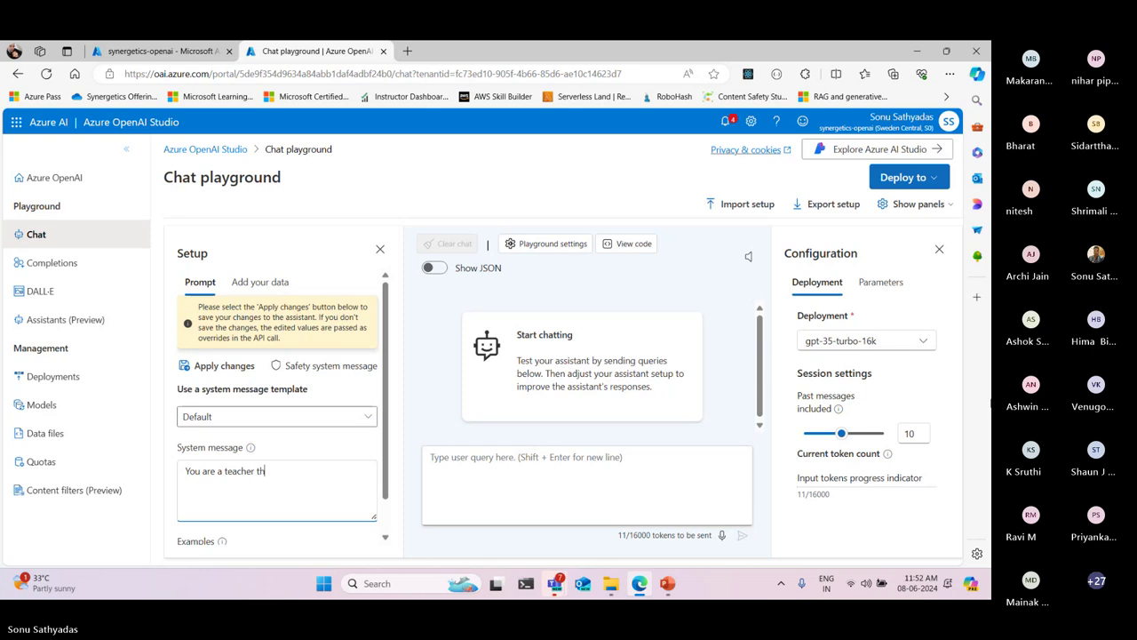
pyautogui.press('BackSpace')
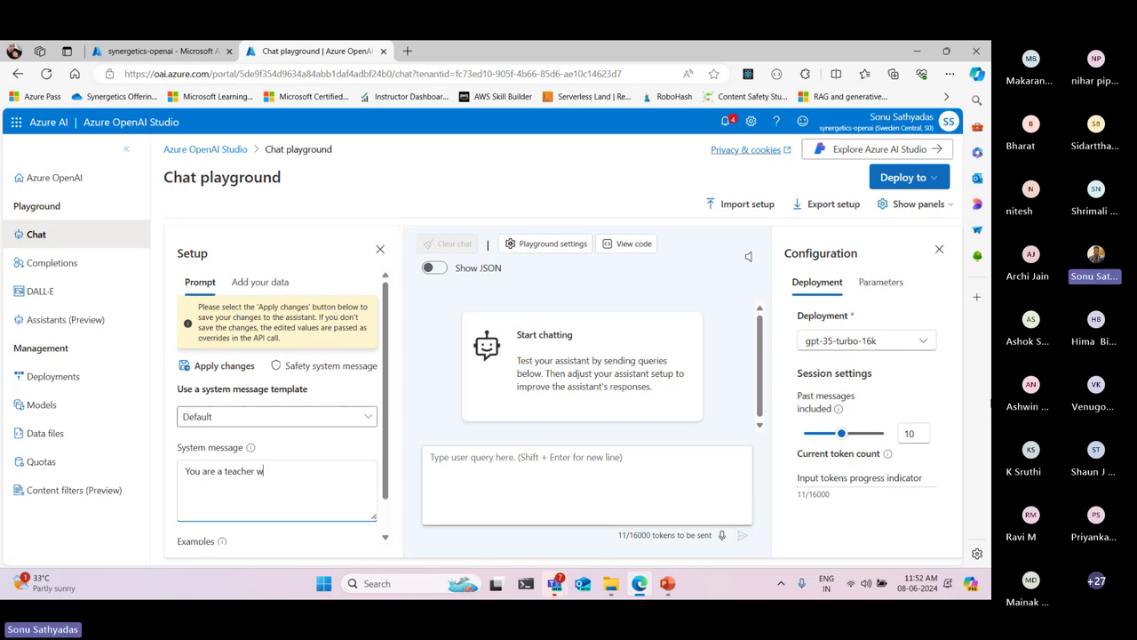
pyautogui.write('who j')
pyautogui.press('BackSpace')
pyautogui.write('helps students to under')
pyautogui.press('BackSpace')
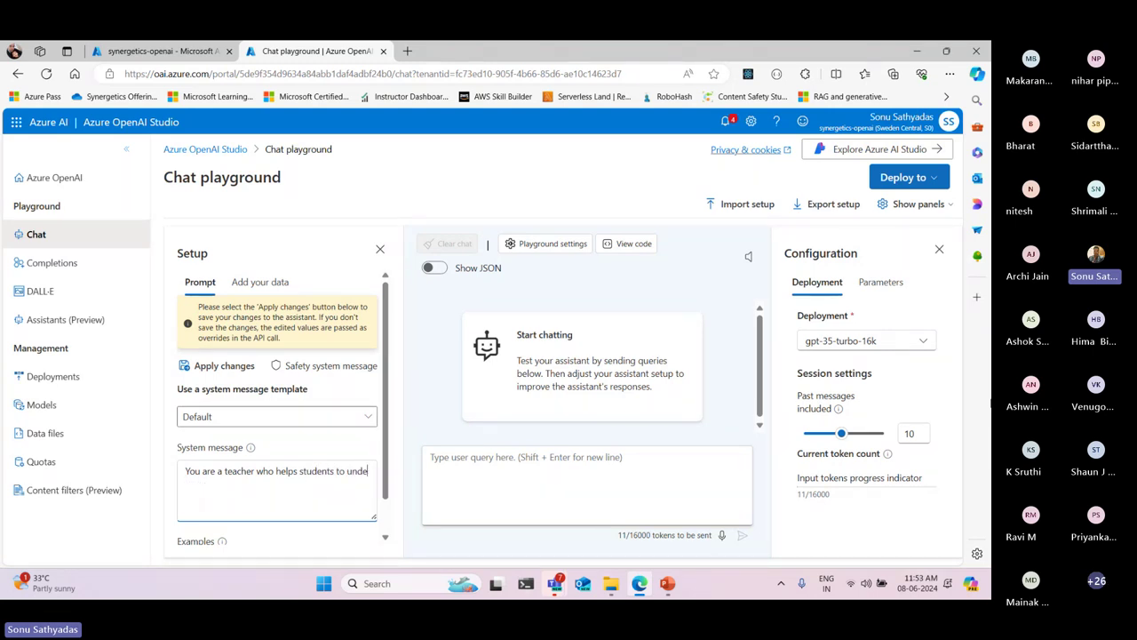
pyautogui.write('rstand the pr')
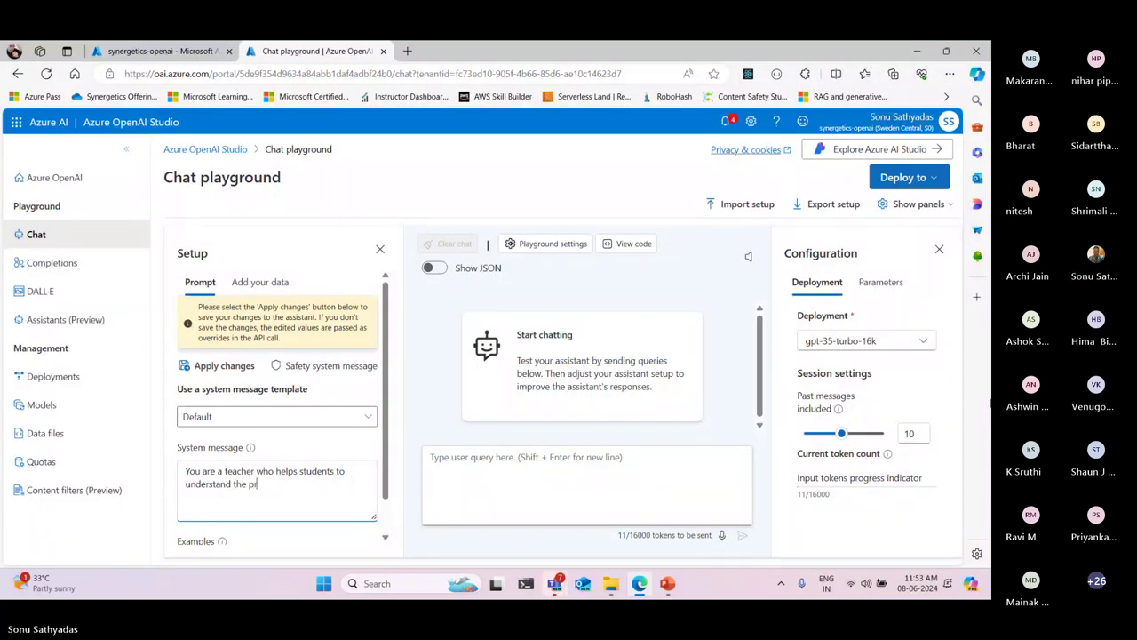
pyautogui.write('oblems step b')
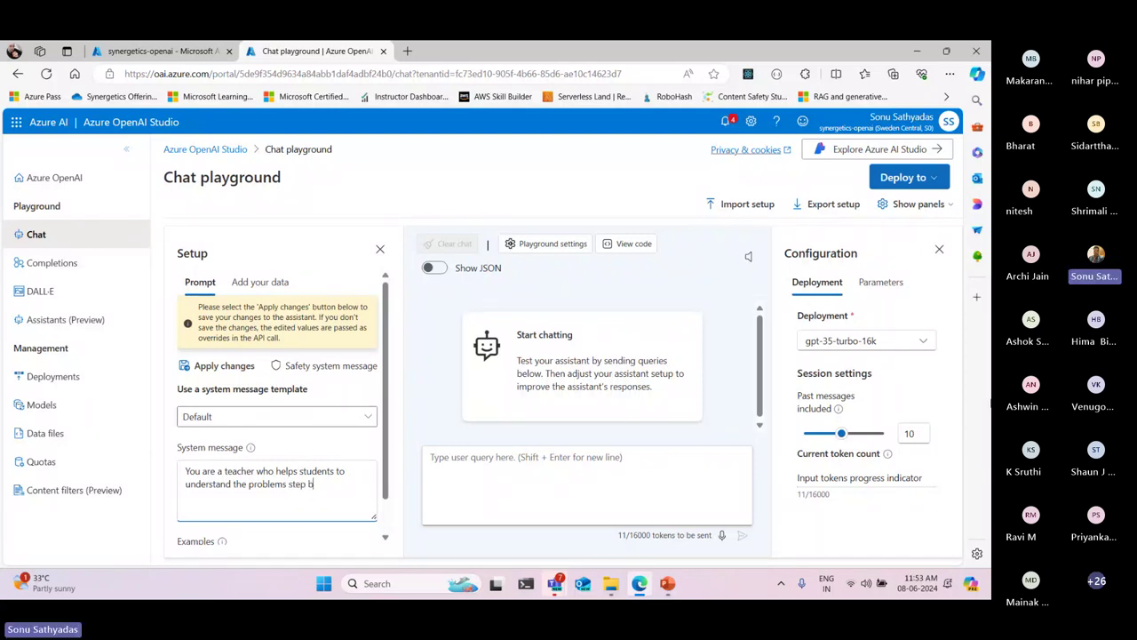
pyautogui.write('y step?')
pyautogui.click(227, 366)
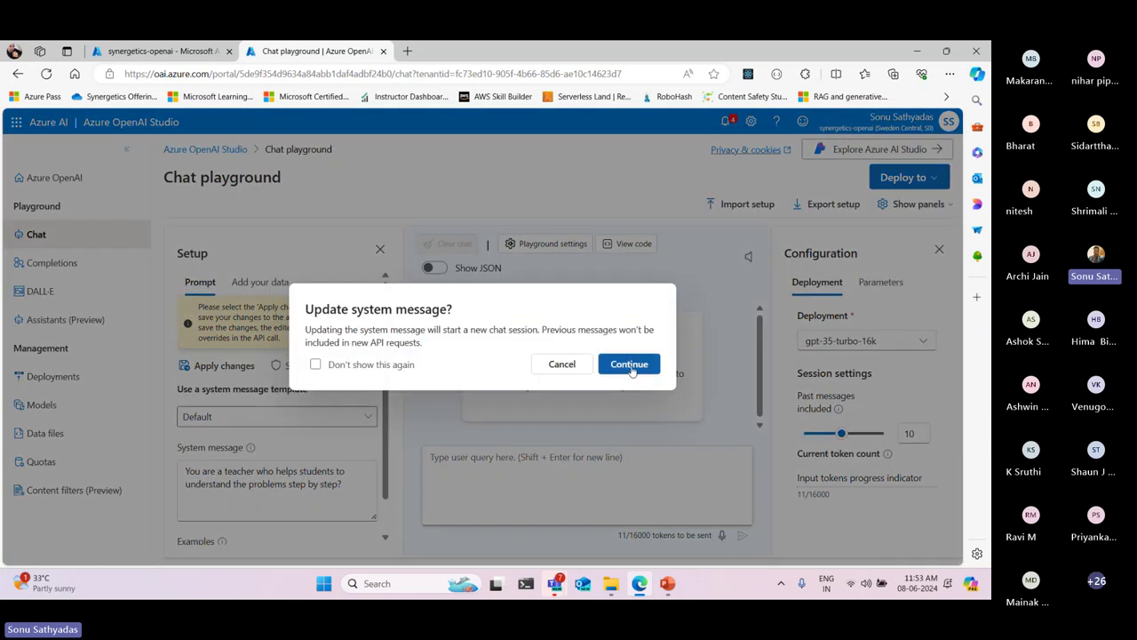
pyautogui.click(613, 368)
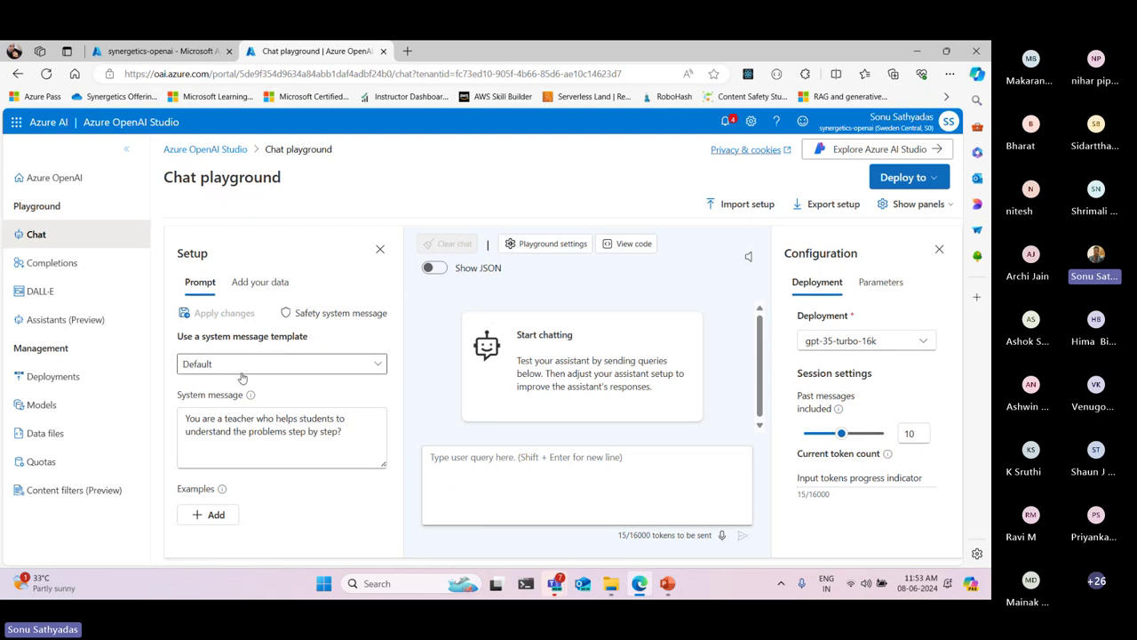
# Send the query "How to perform binary search?" to the assistant
pyautogui.click(669, 520)
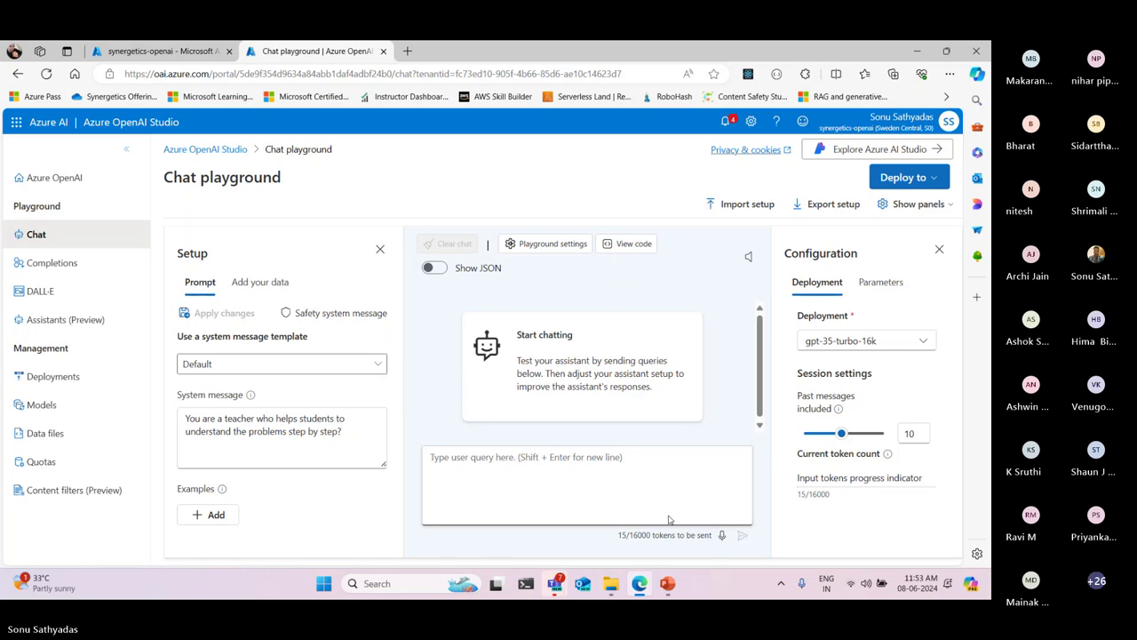
pyautogui.write('How to pe')
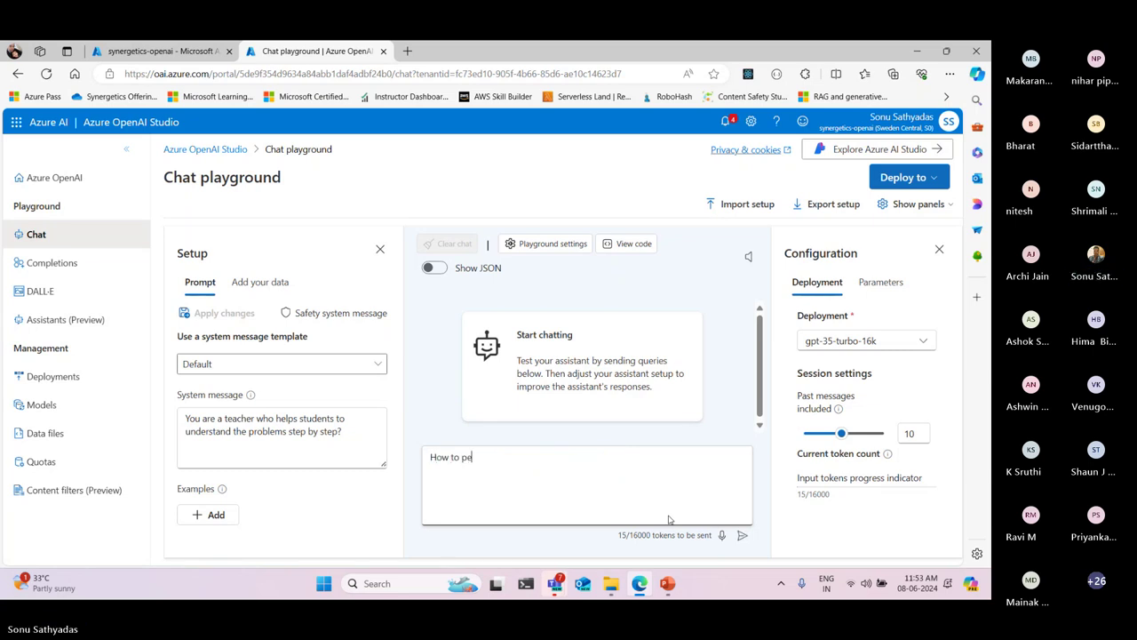
pyautogui.write('rform bi')
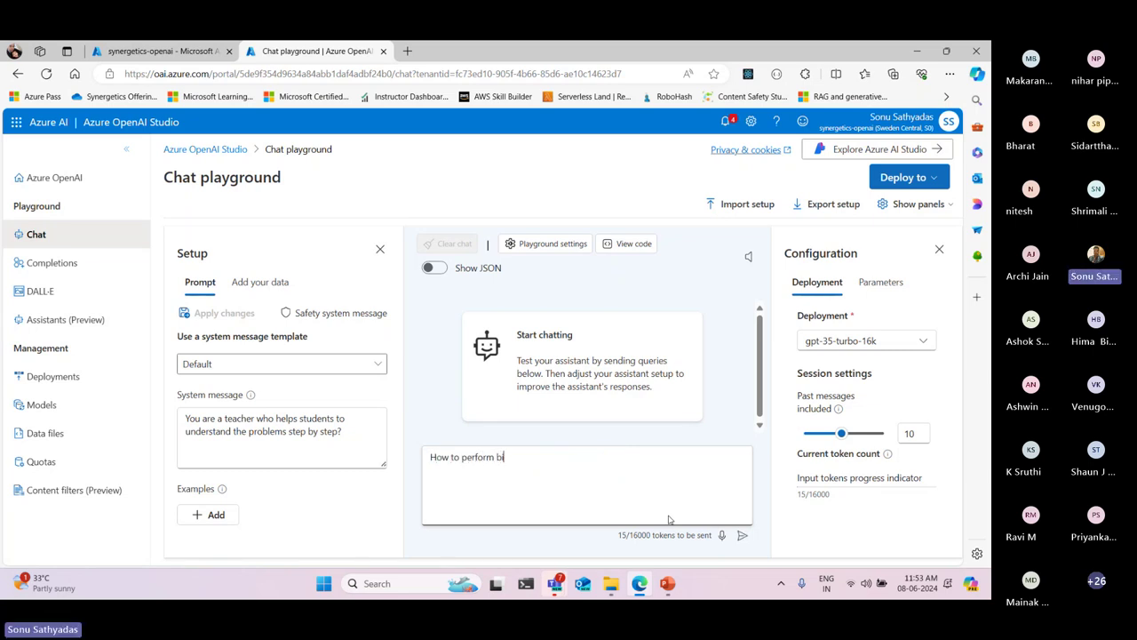
pyautogui.write('nary search?')
pyautogui.press('Return')
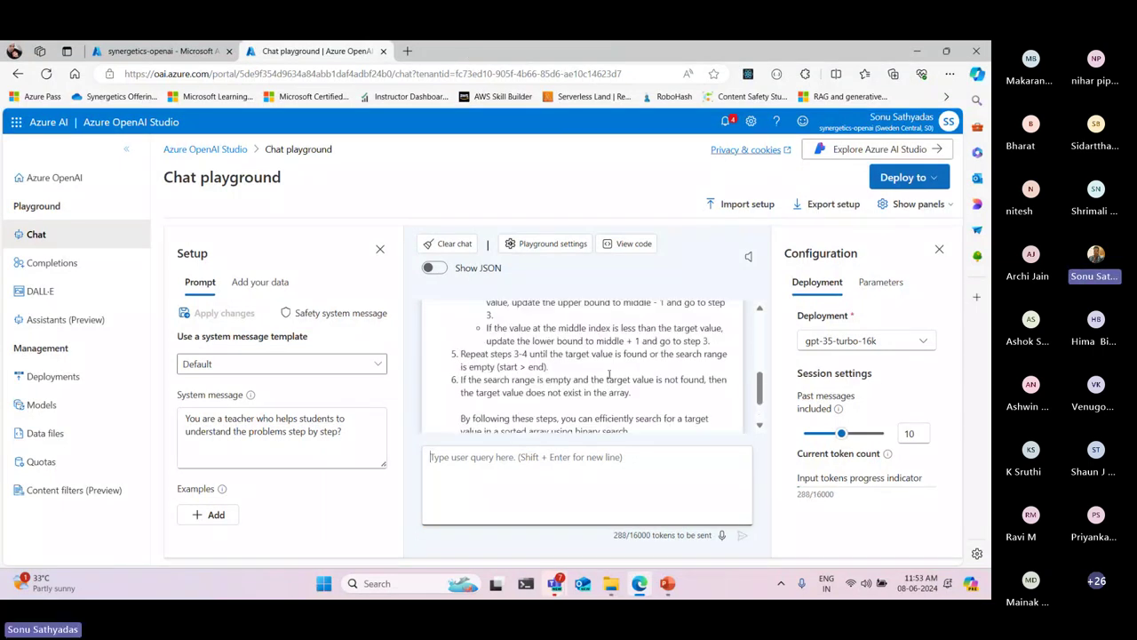
# Read through the numbered steps of the assistant's binary search answer, from the first step to the closing remark
pyautogui.scroll(5, 534, 397)
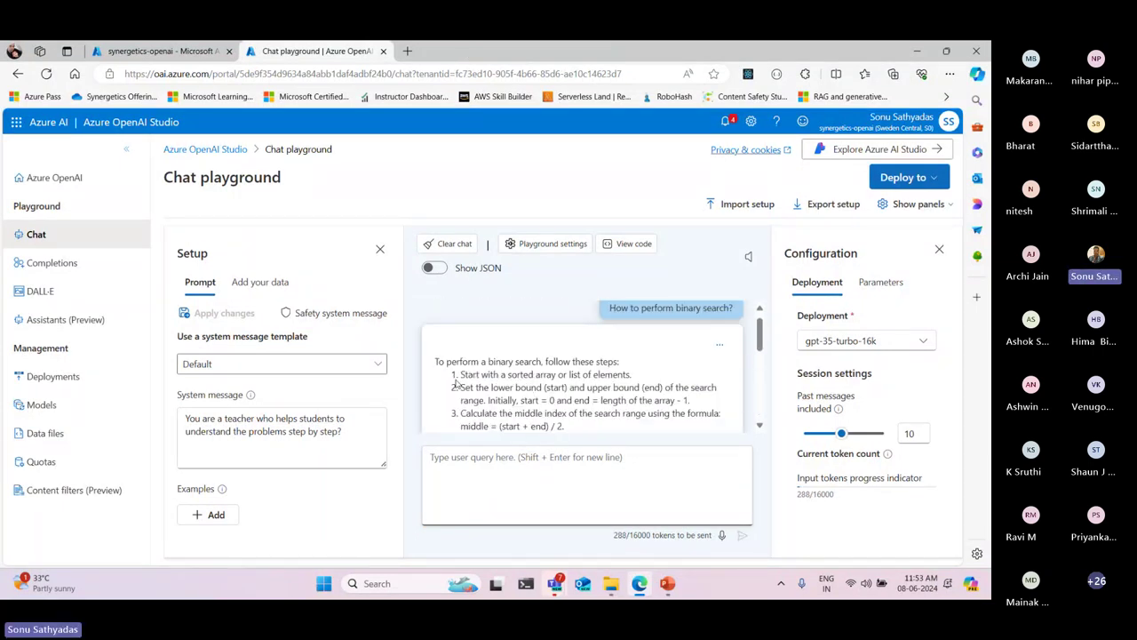
pyautogui.tripleClick(458, 376)
pyautogui.click(460, 375)
pyautogui.moveTo(461, 375); pyautogui.dragTo(716, 389)
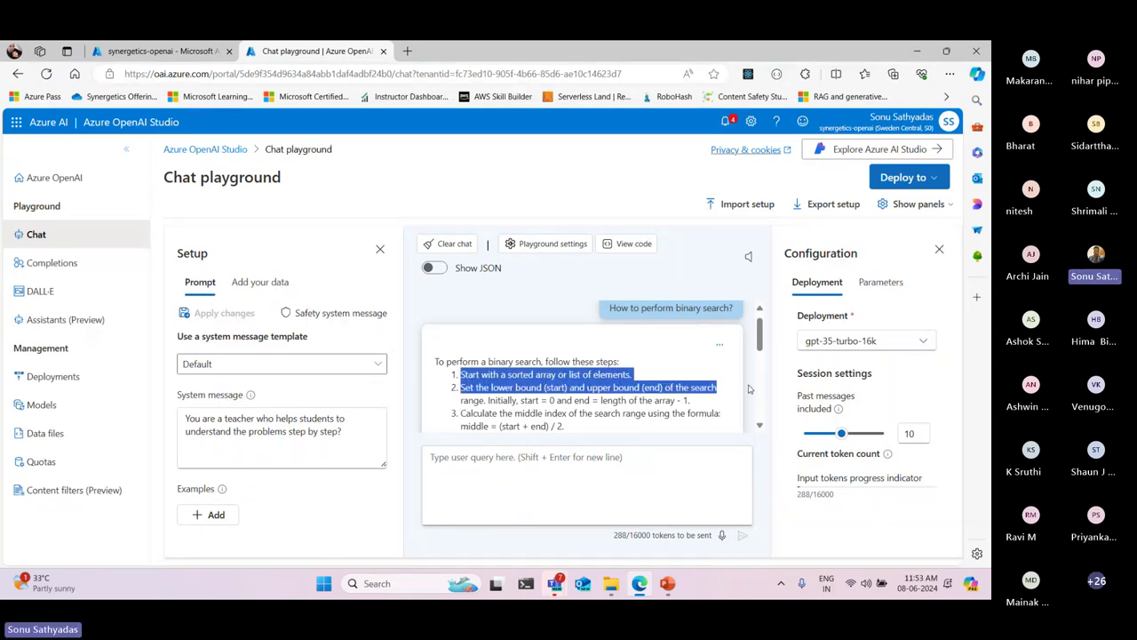
pyautogui.click(449, 401)
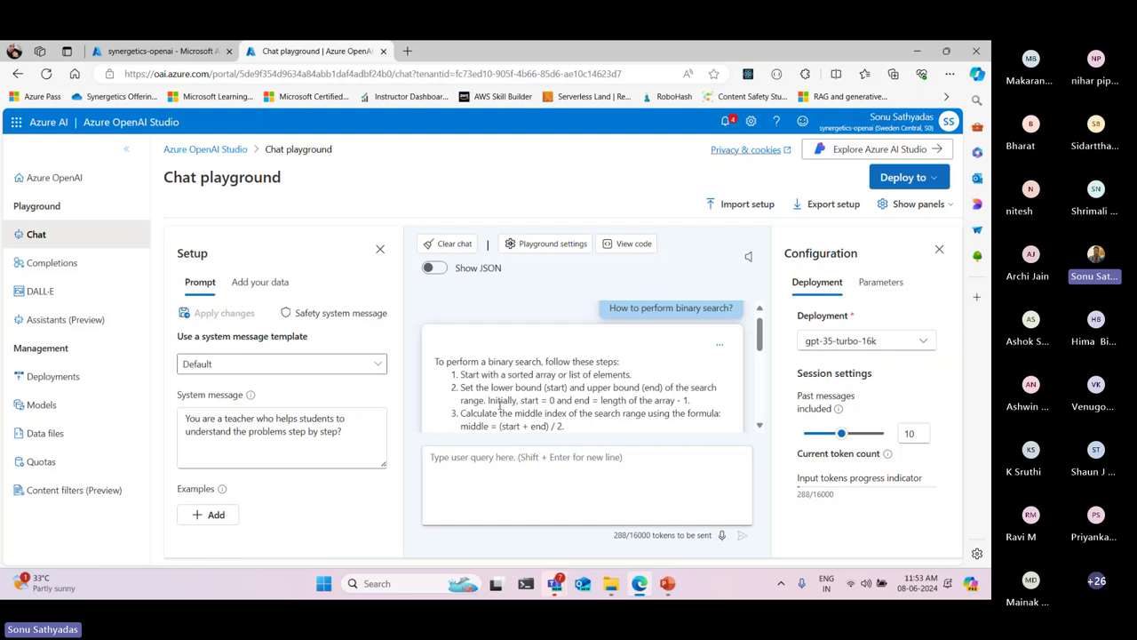
pyautogui.moveTo(460, 374); pyautogui.dragTo(633, 375)
pyautogui.moveTo(490, 387); pyautogui.dragTo(718, 389)
pyautogui.moveTo(460, 413); pyautogui.dragTo(616, 417)
pyautogui.scroll(-2, 498, 339)
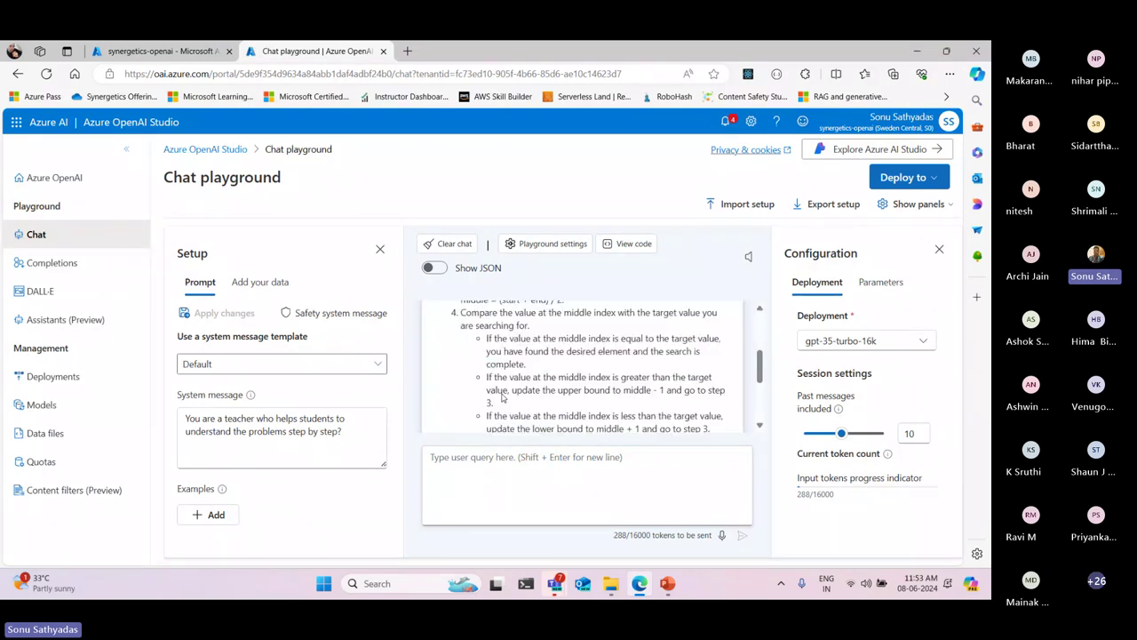
pyautogui.scroll(-3, 491, 416)
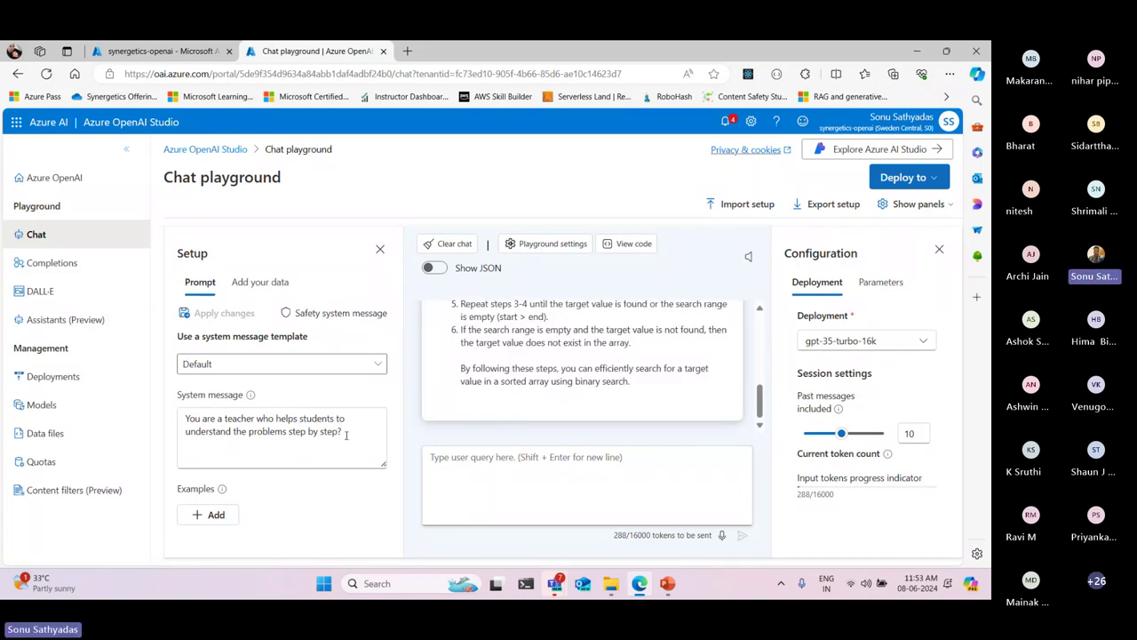
# Replace the system message with "You are a python programmer helps developers to write code"
pyautogui.moveTo(343, 431); pyautogui.dragTo(183, 417)
pyautogui.scroll(6, 751, 342)
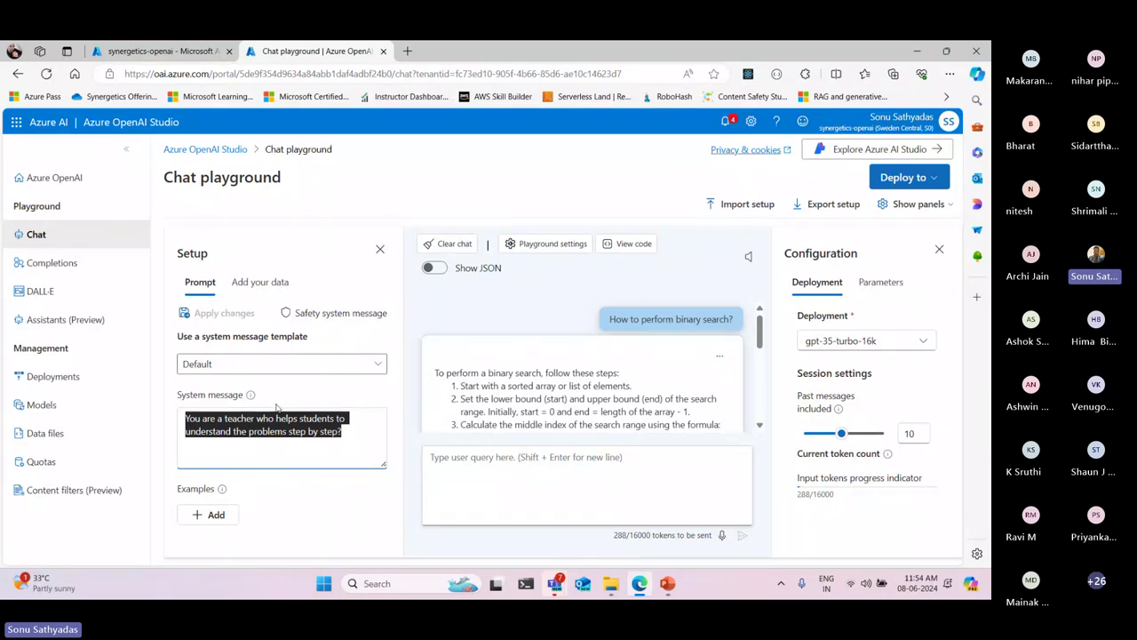
pyautogui.write('You are a')
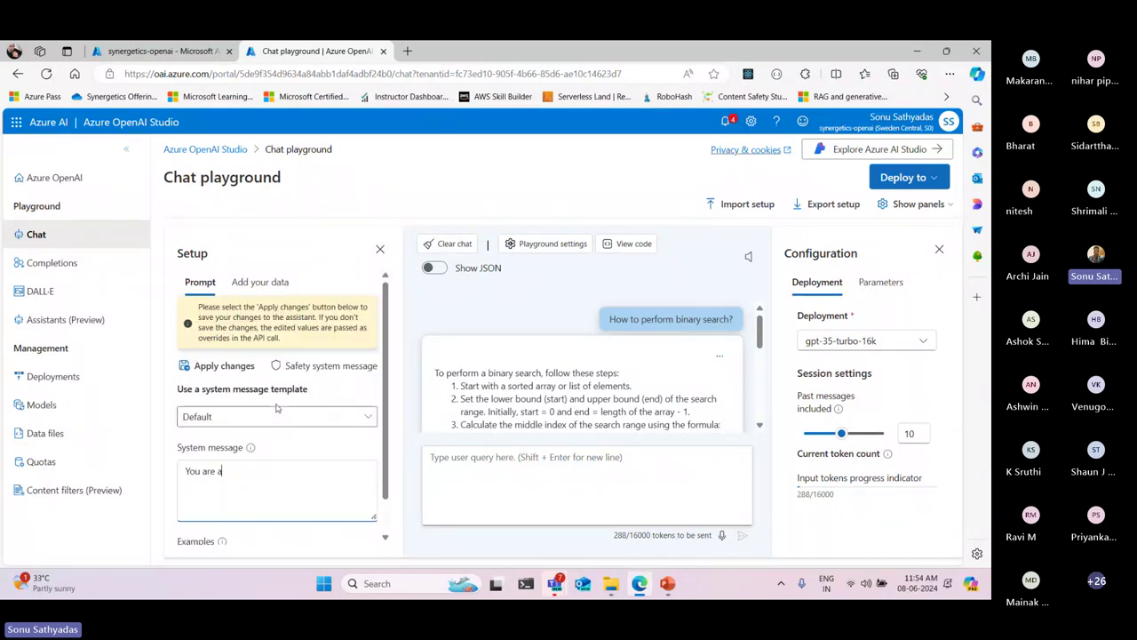
pyautogui.write(' pyth')
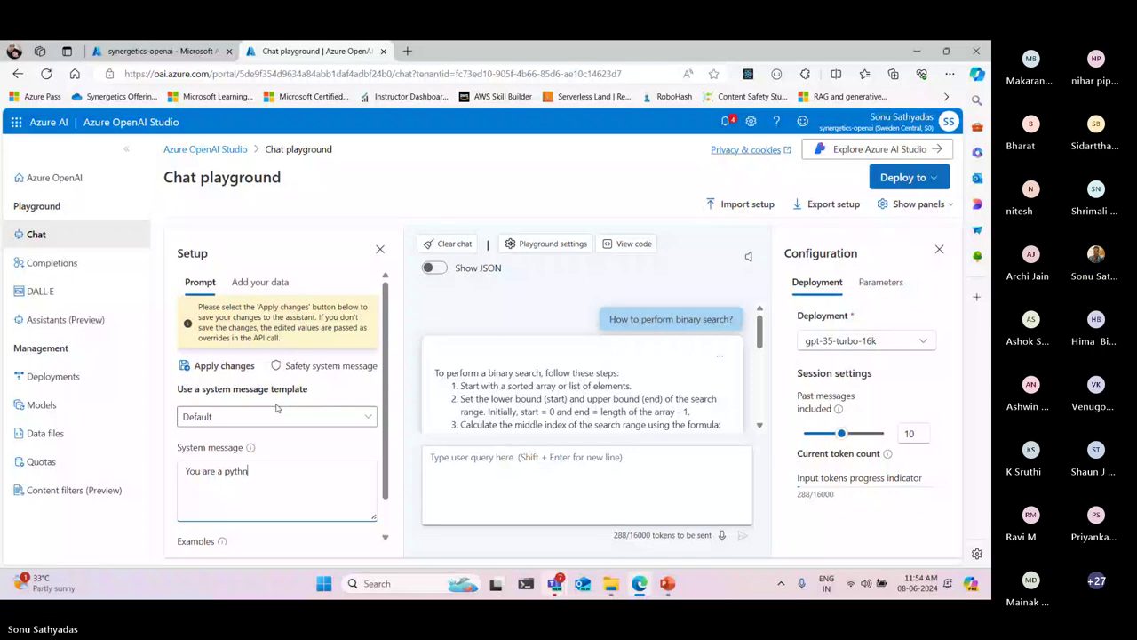
pyautogui.write('on p')
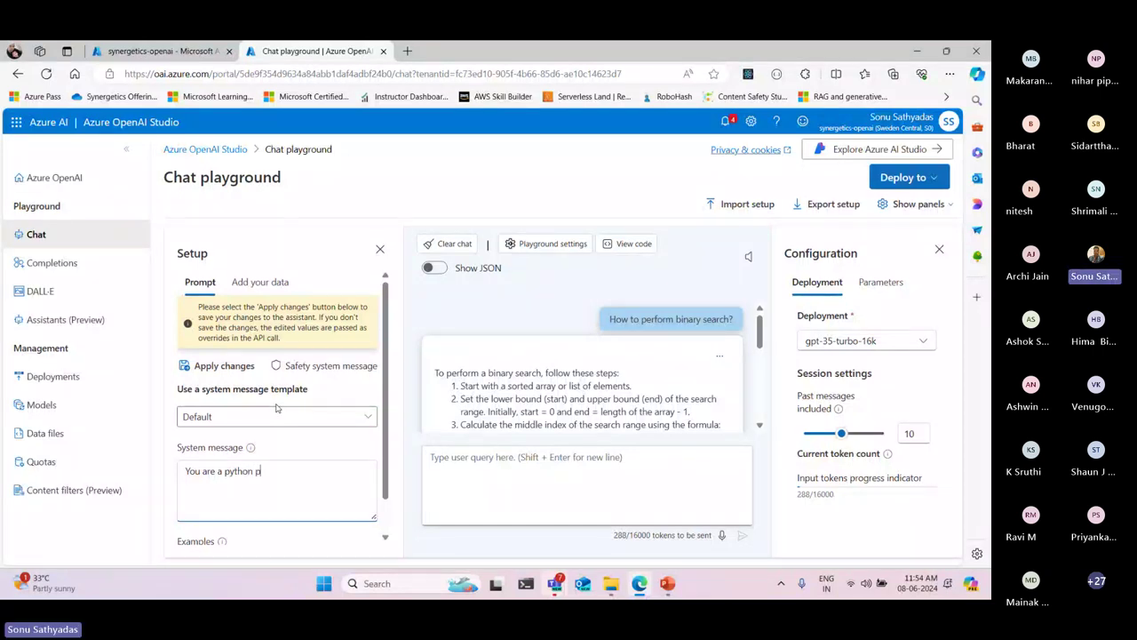
pyautogui.write('rogrammer helps developers to write code?')
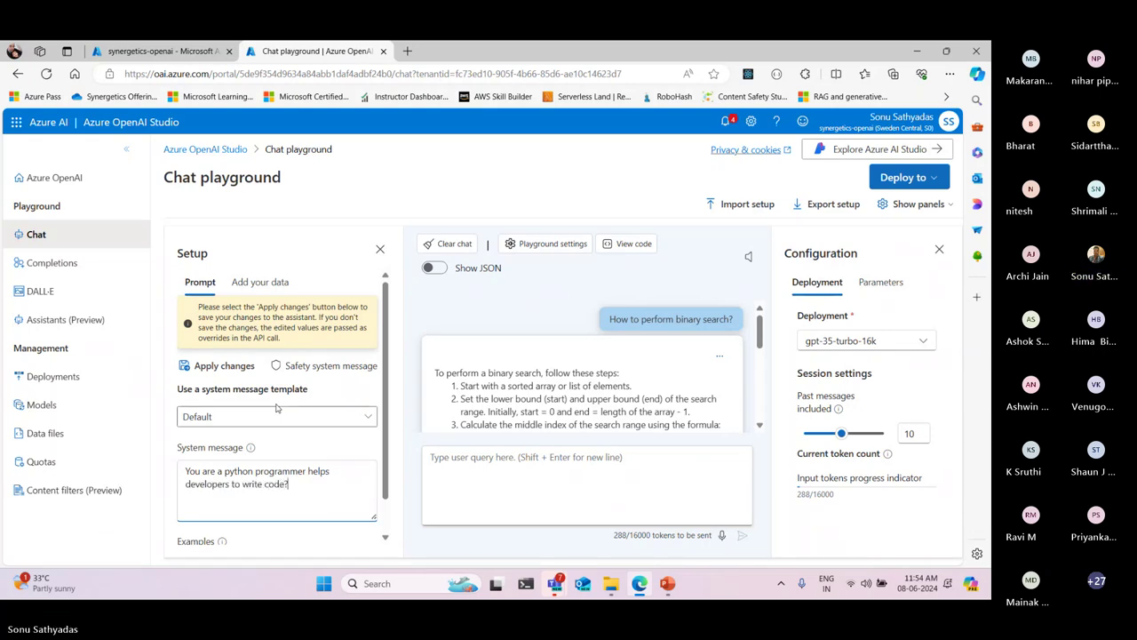
pyautogui.press('BackSpace')
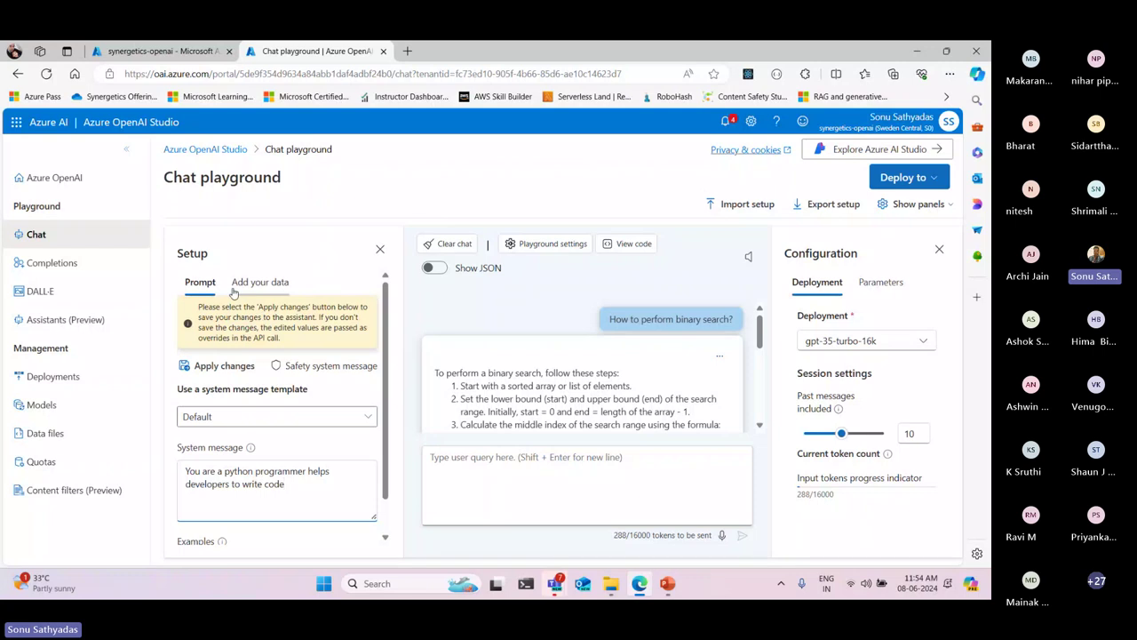
# Apply the system message change, setting its update confirmation not to show again
pyautogui.click(224, 366)
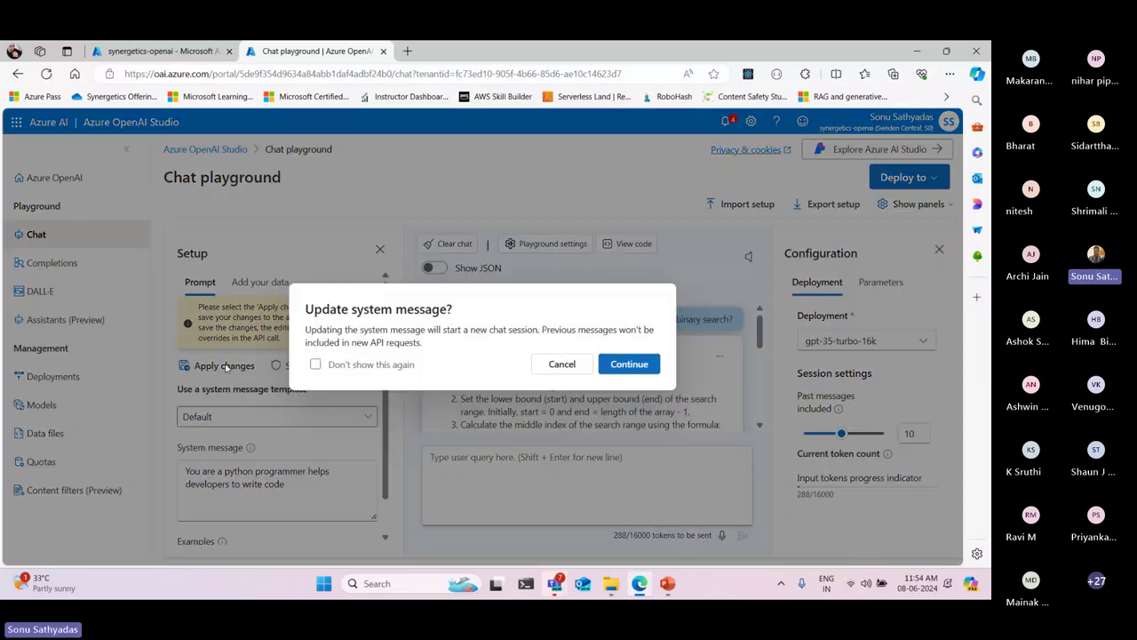
pyautogui.click(315, 364)
pyautogui.click(627, 365)
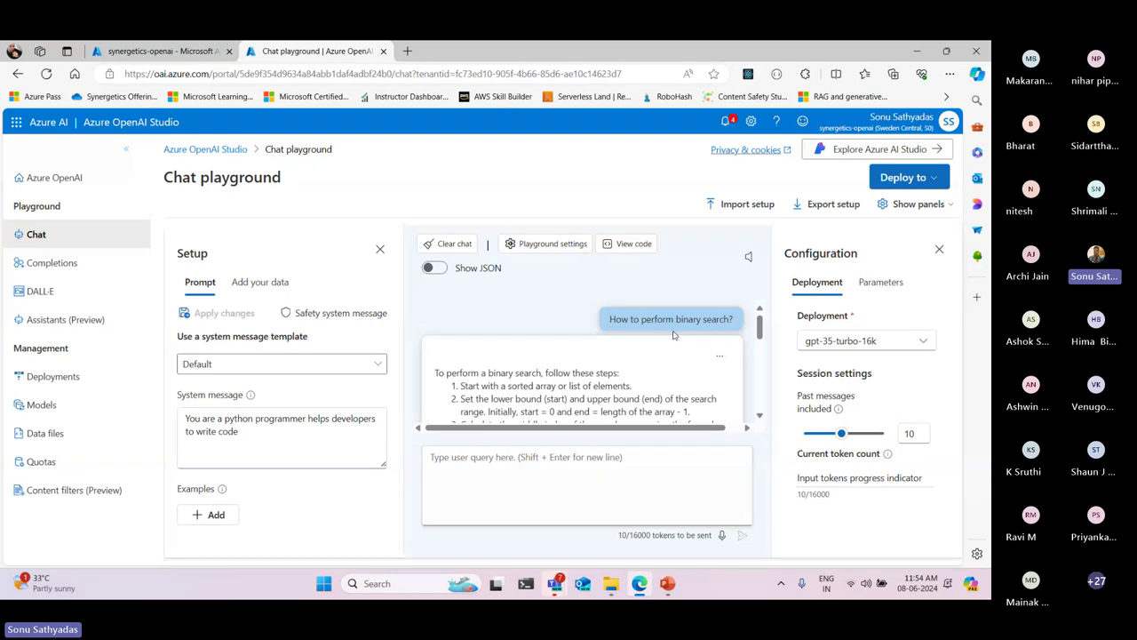
# Copy the earlier query "How to perform binary search?" from the chat and send it again in the new session
pyautogui.moveTo(610, 319); pyautogui.dragTo(740, 321)
pyautogui.hotkey('ctrl', 'c')
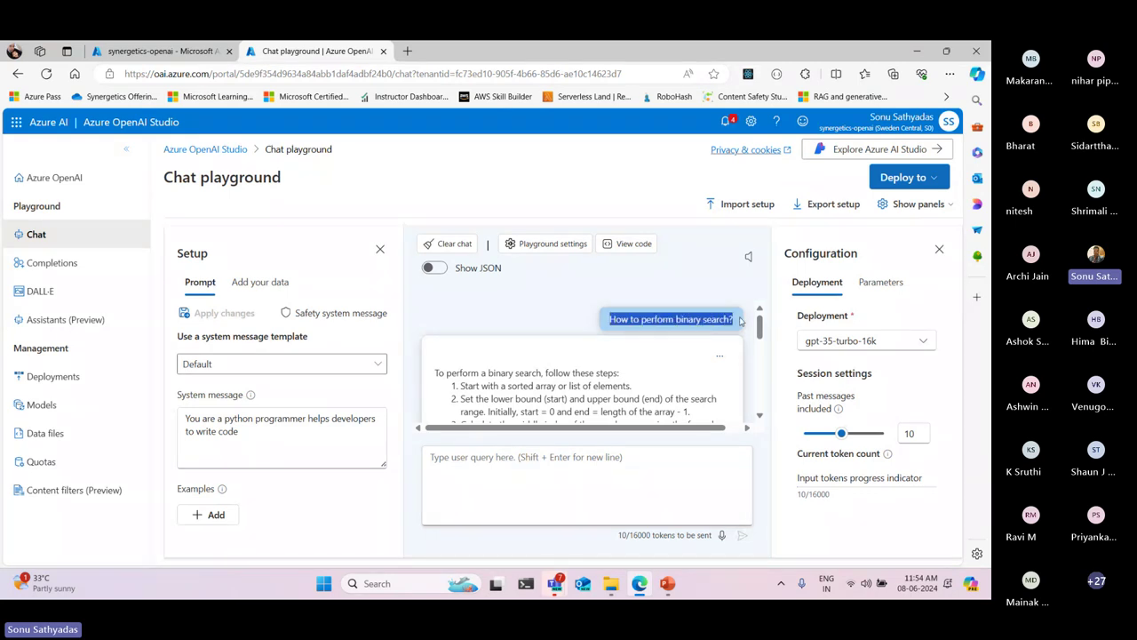
pyautogui.rightClick(647, 322)
pyautogui.scroll(-10, 598, 398)
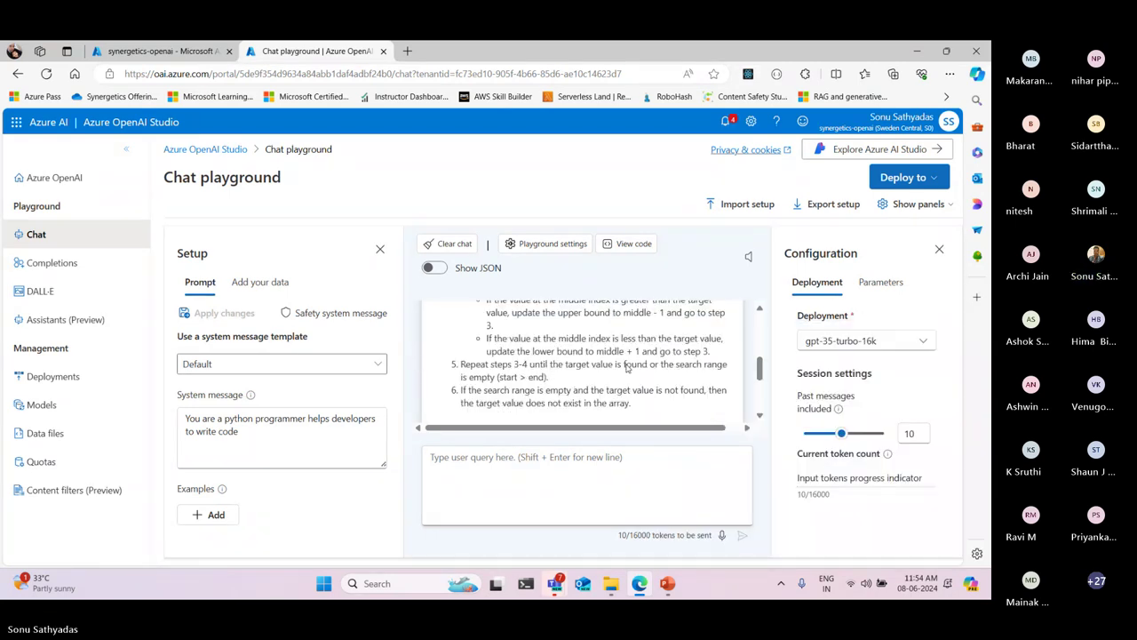
pyautogui.click(567, 453)
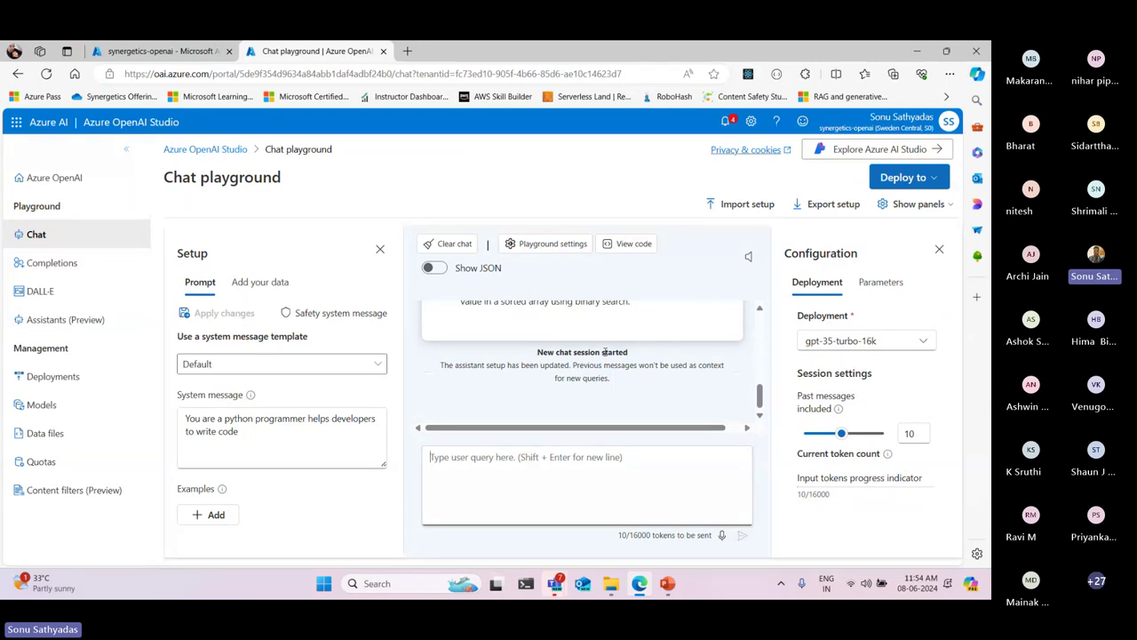
pyautogui.rightClick(551, 477)
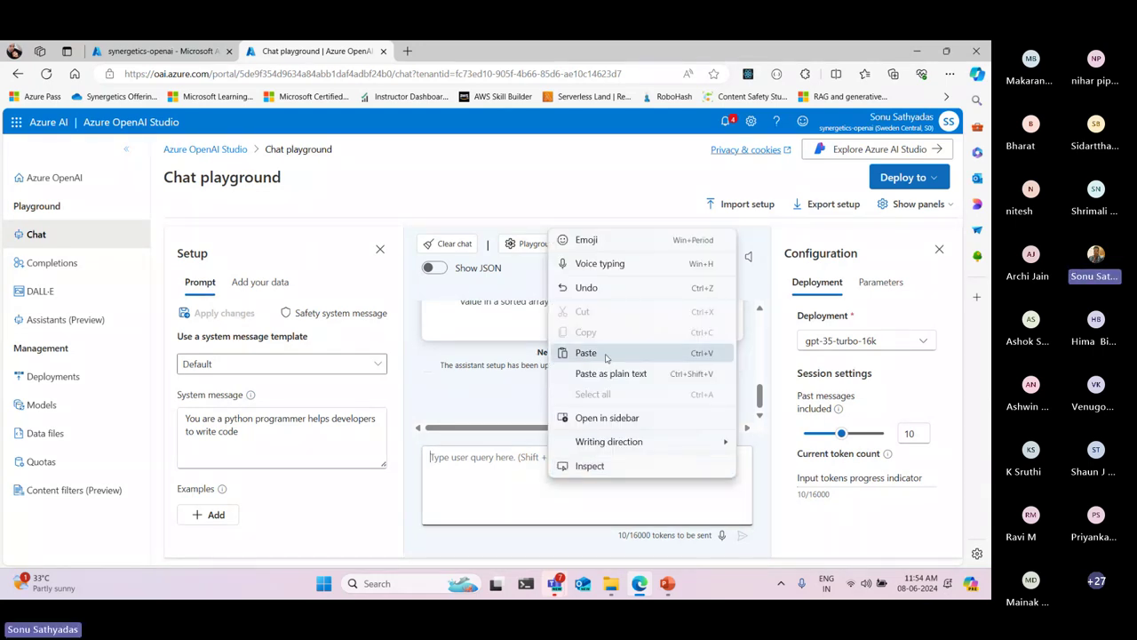
pyautogui.click(586, 353)
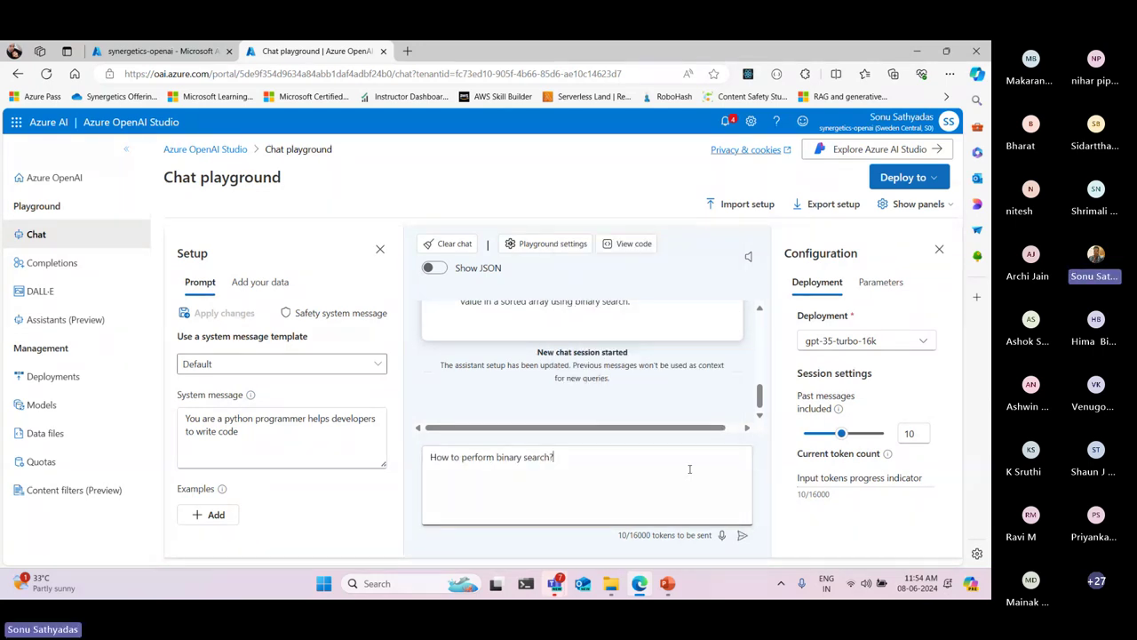
pyautogui.click(743, 536)
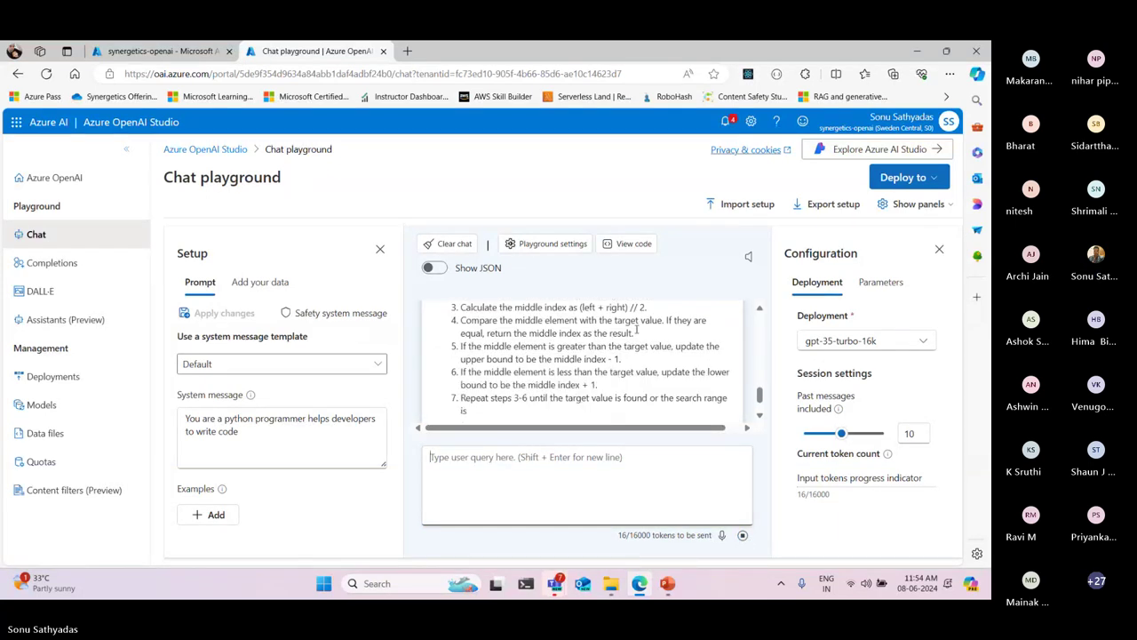
# Examine the new binary search answer, its numbered steps and Python code, against the Python programmer system message
pyautogui.scroll(2, 635, 333)
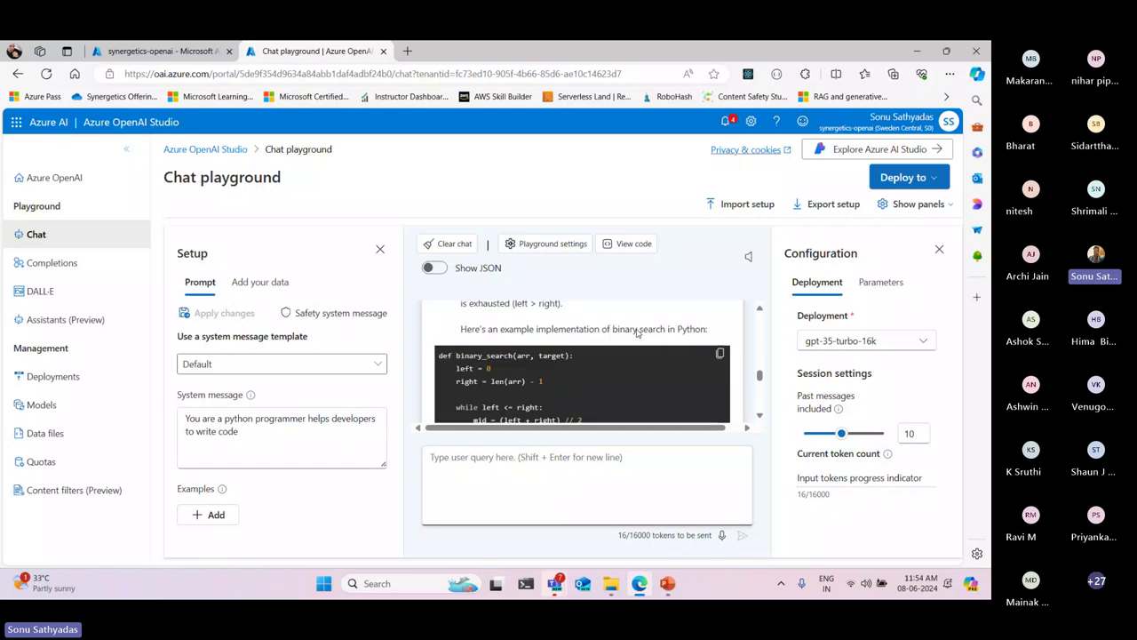
pyautogui.scroll(1, 628, 338)
pyautogui.scroll(4, 620, 345)
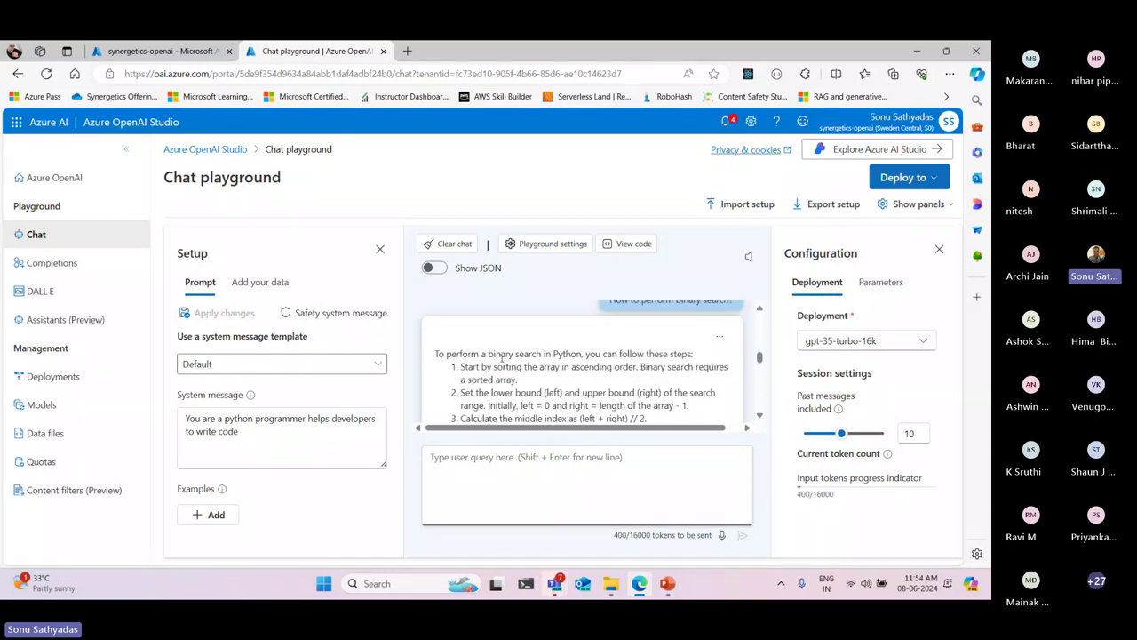
pyautogui.scroll(-7, 515, 349)
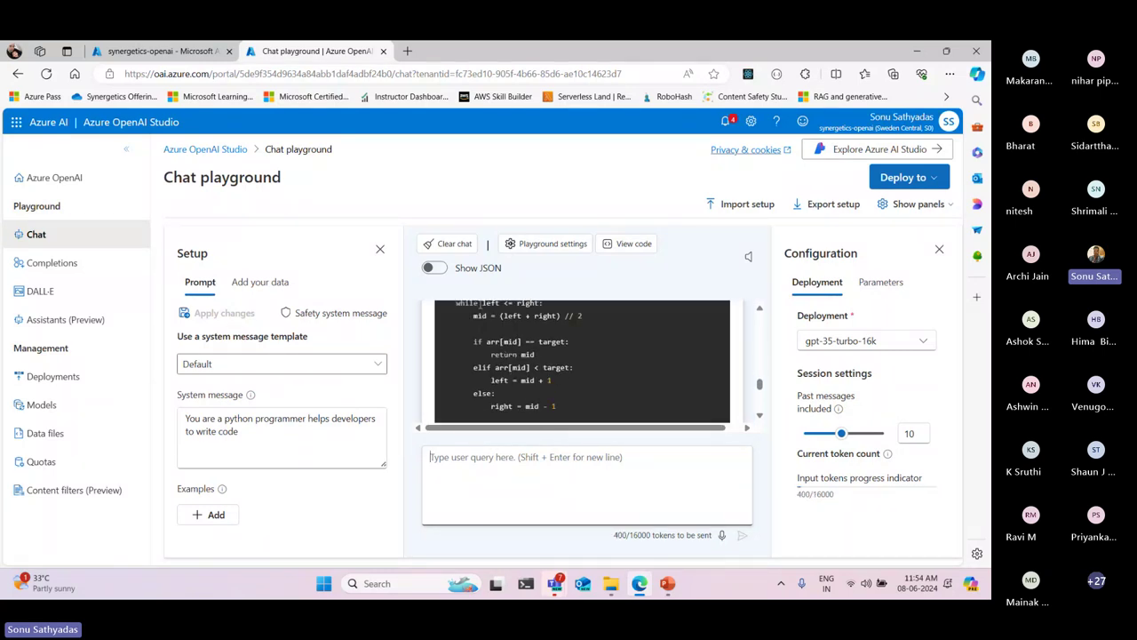
pyautogui.scroll(2, 488, 393)
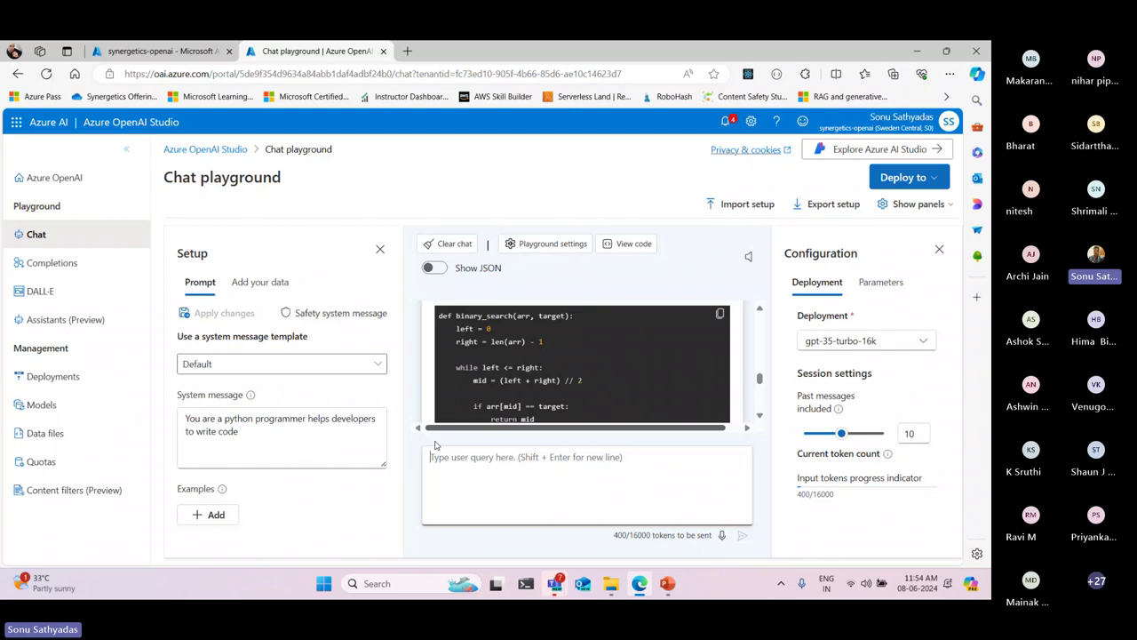
pyautogui.moveTo(239, 432); pyautogui.dragTo(184, 416)
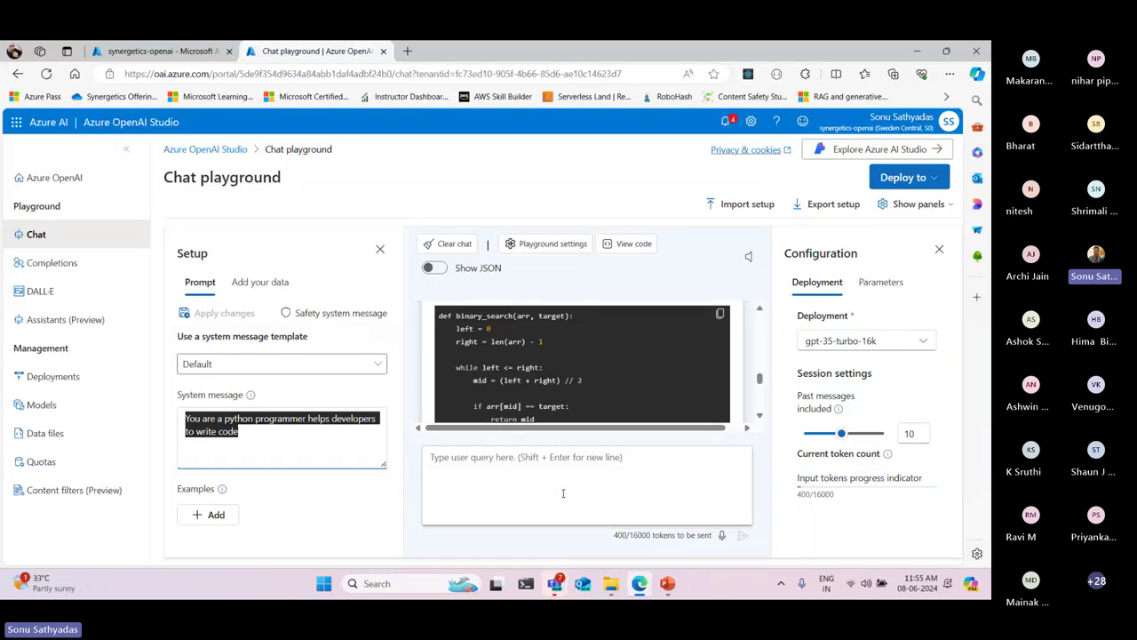
pyautogui.scroll(5, 493, 413)
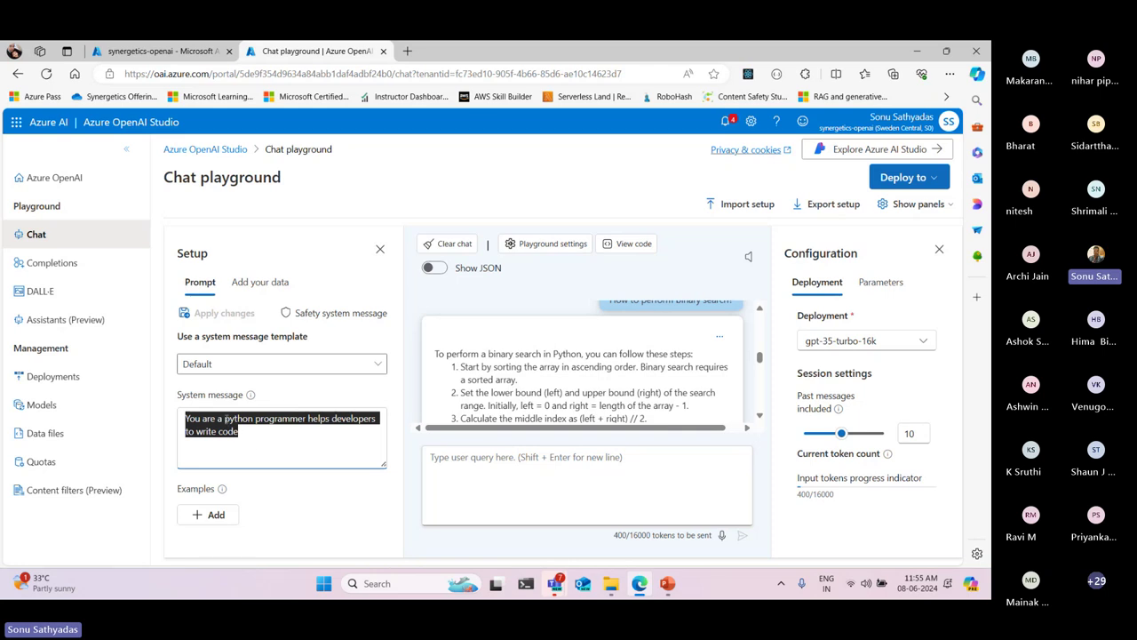
pyautogui.click(259, 441)
pyautogui.scroll(-3, 560, 391)
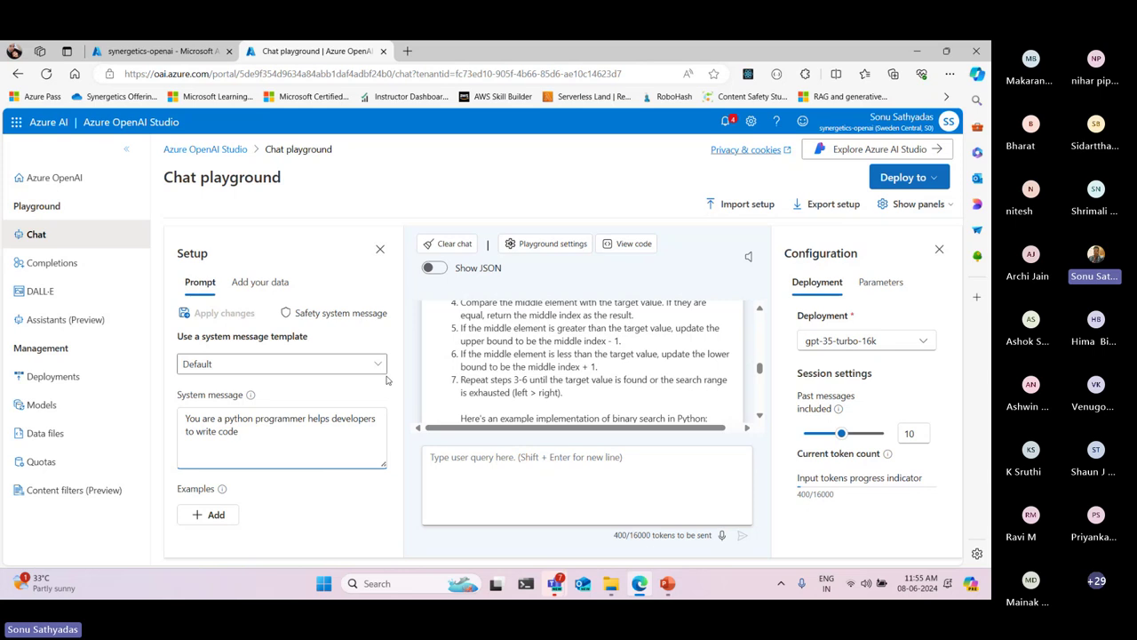
# Add an empty User and Assistant example to the prompt setup and delete it again
pyautogui.click(212, 516)
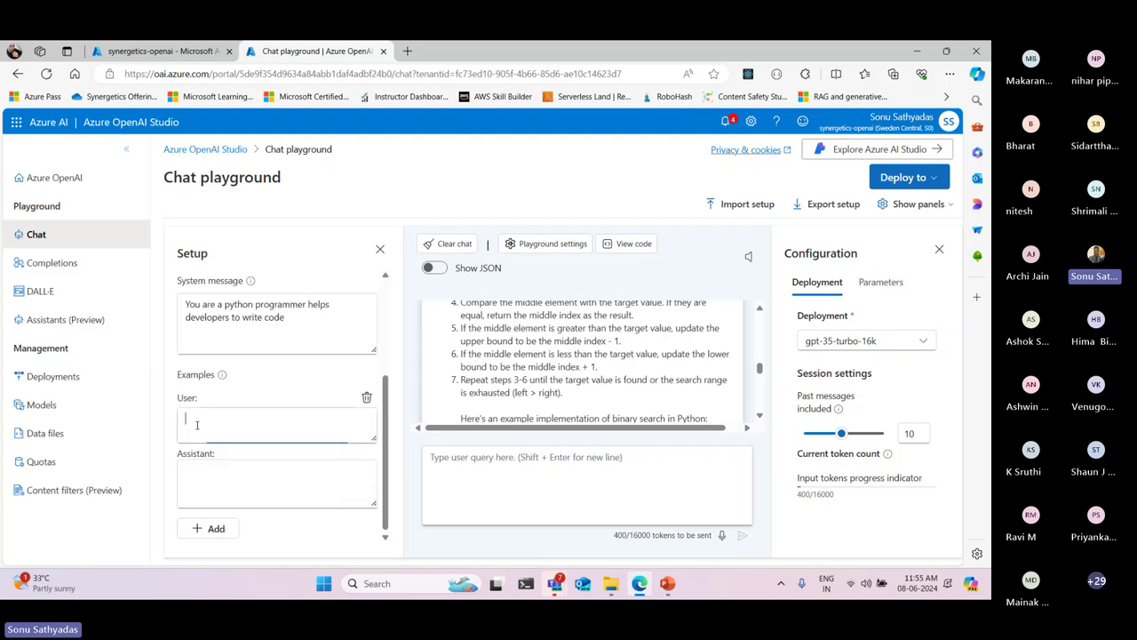
pyautogui.click(200, 483)
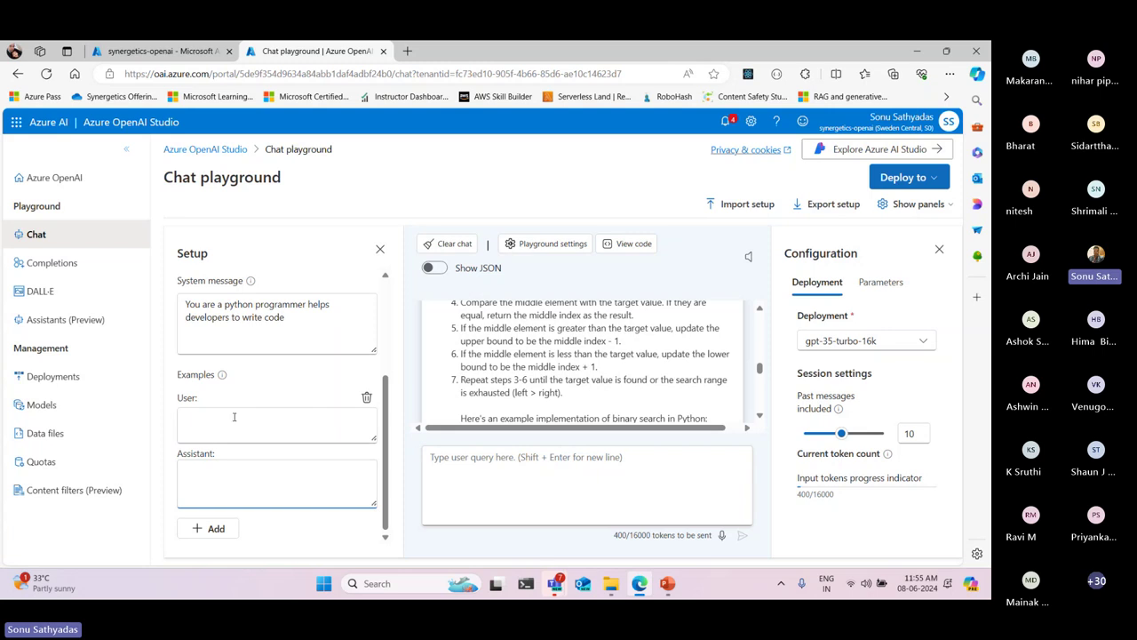
pyautogui.click(366, 397)
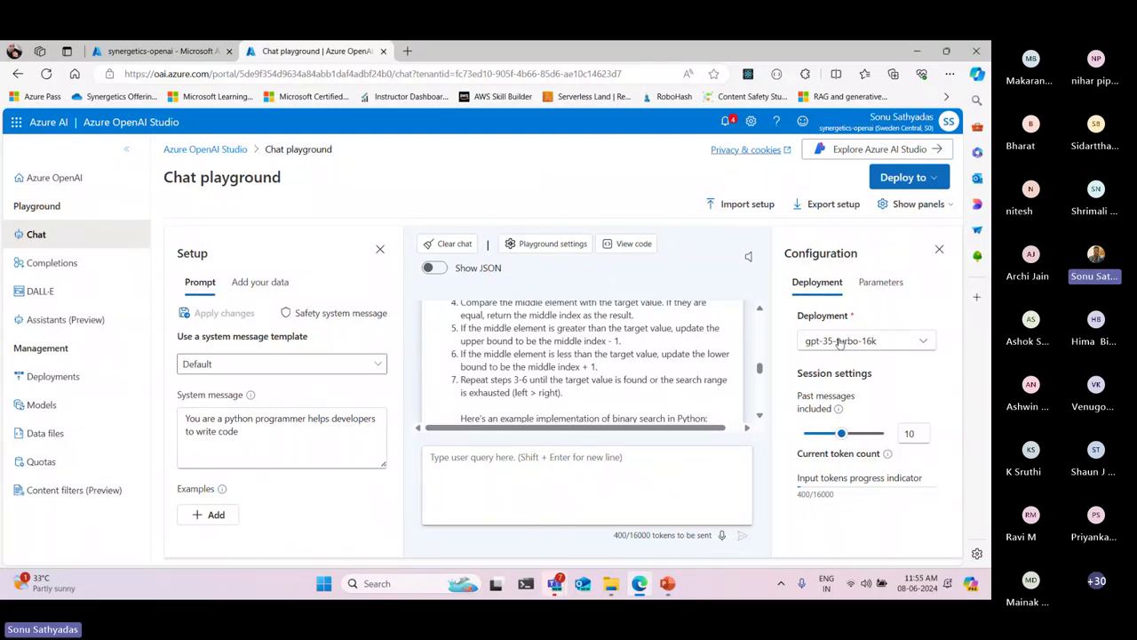
# Check which deployments the Chat playground offers, and open the Completions playground to list its deployments
pyautogui.click(923, 341)
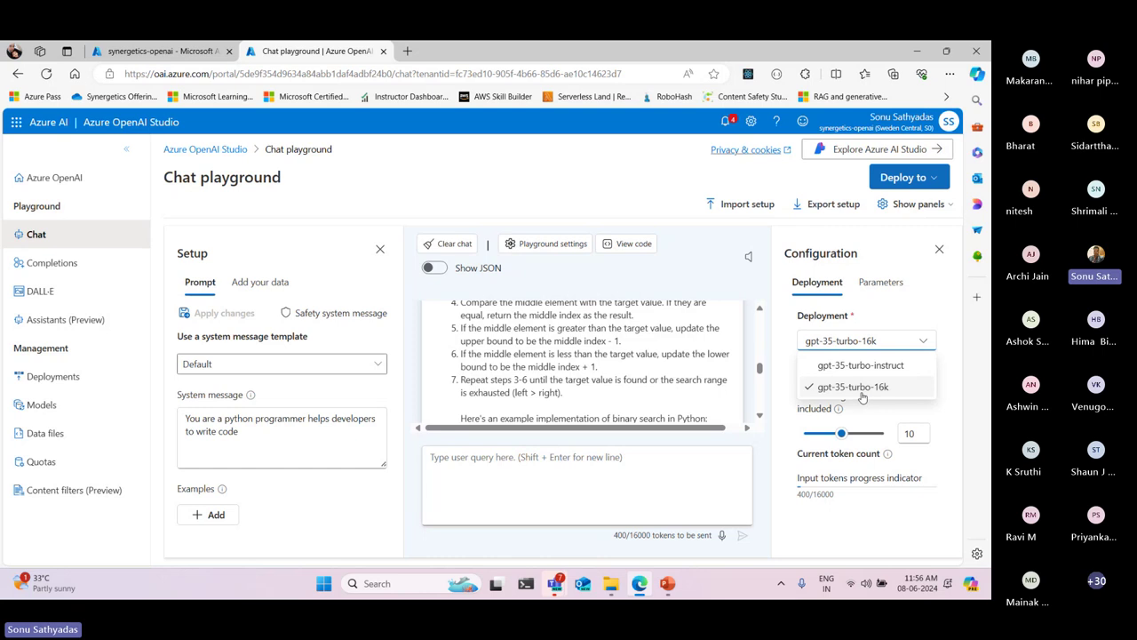
pyautogui.click(34, 269)
pyautogui.click(35, 267)
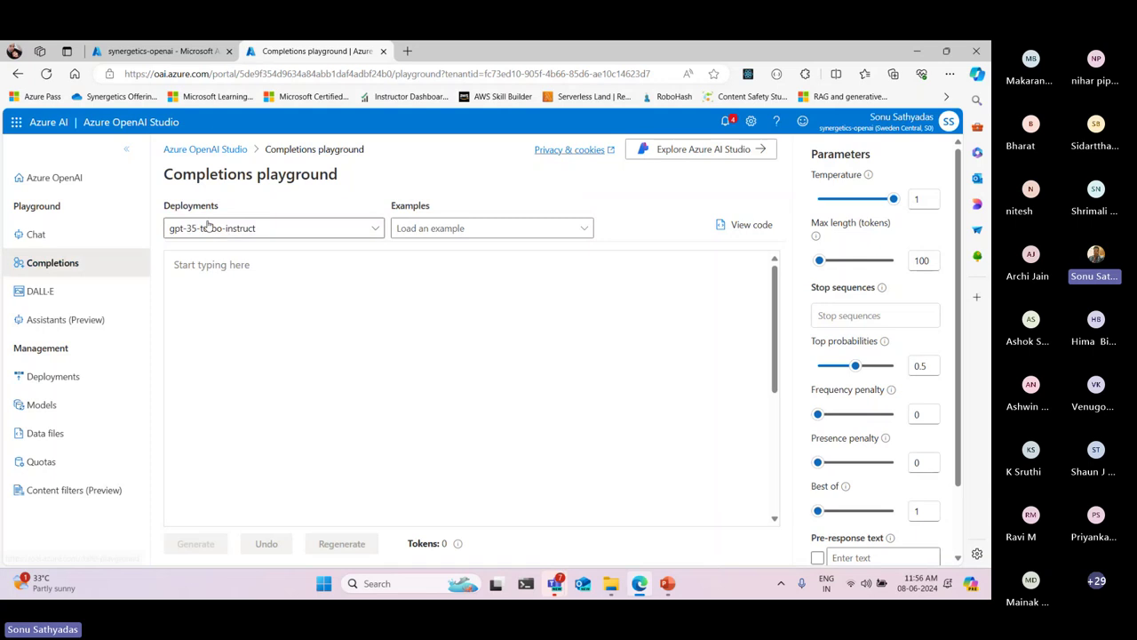
pyautogui.click(373, 231)
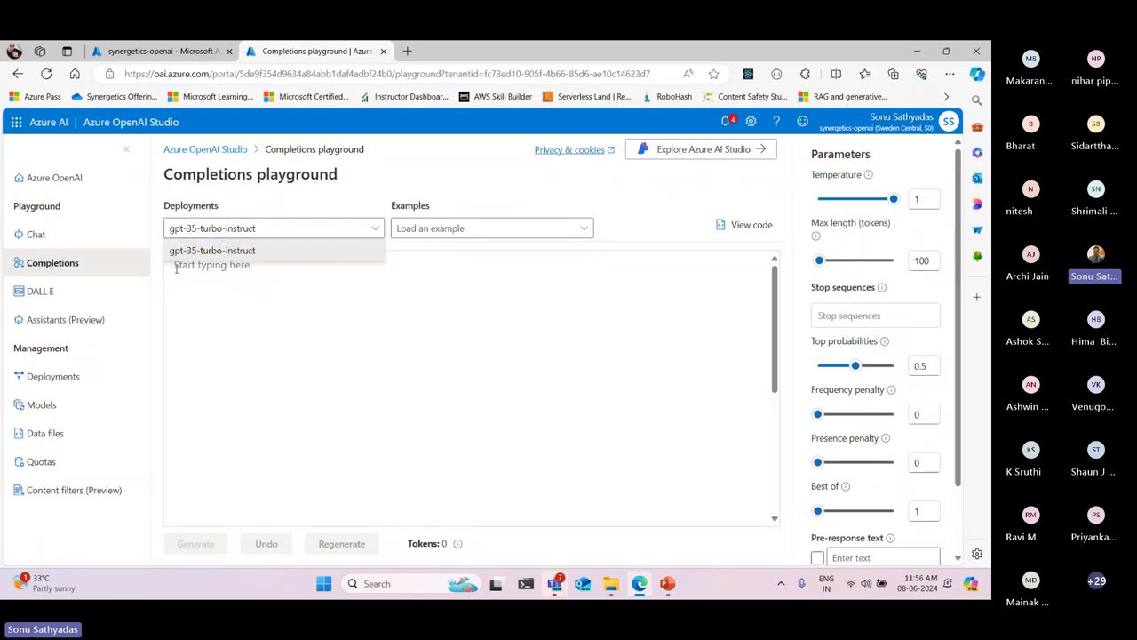
pyautogui.moveTo(206, 252)
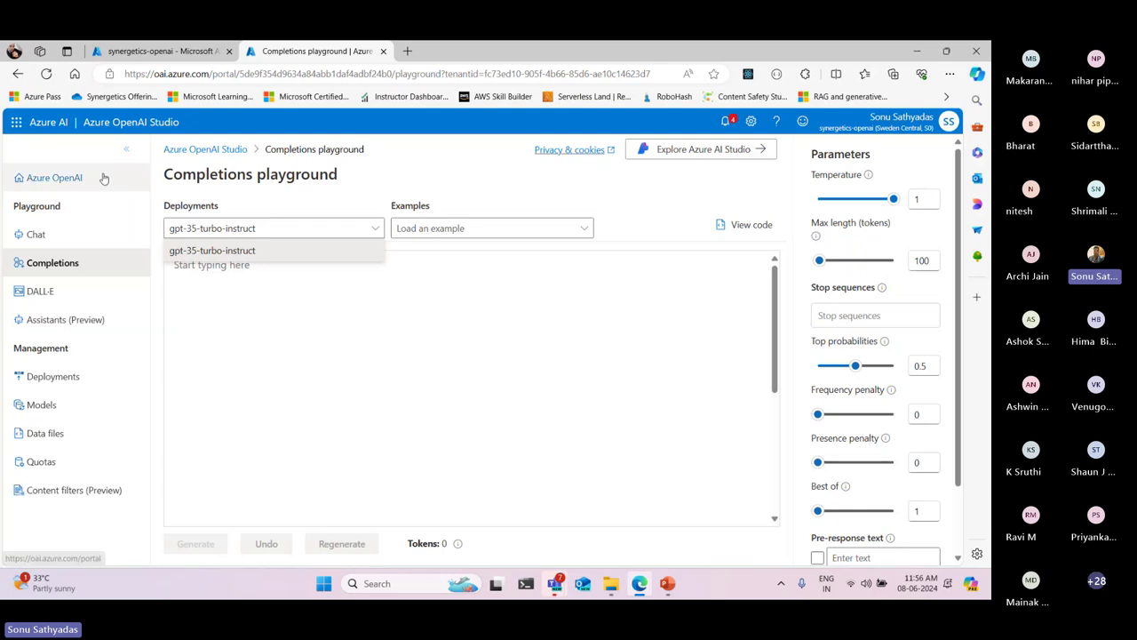
pyautogui.moveTo(163, 175); pyautogui.dragTo(227, 180)
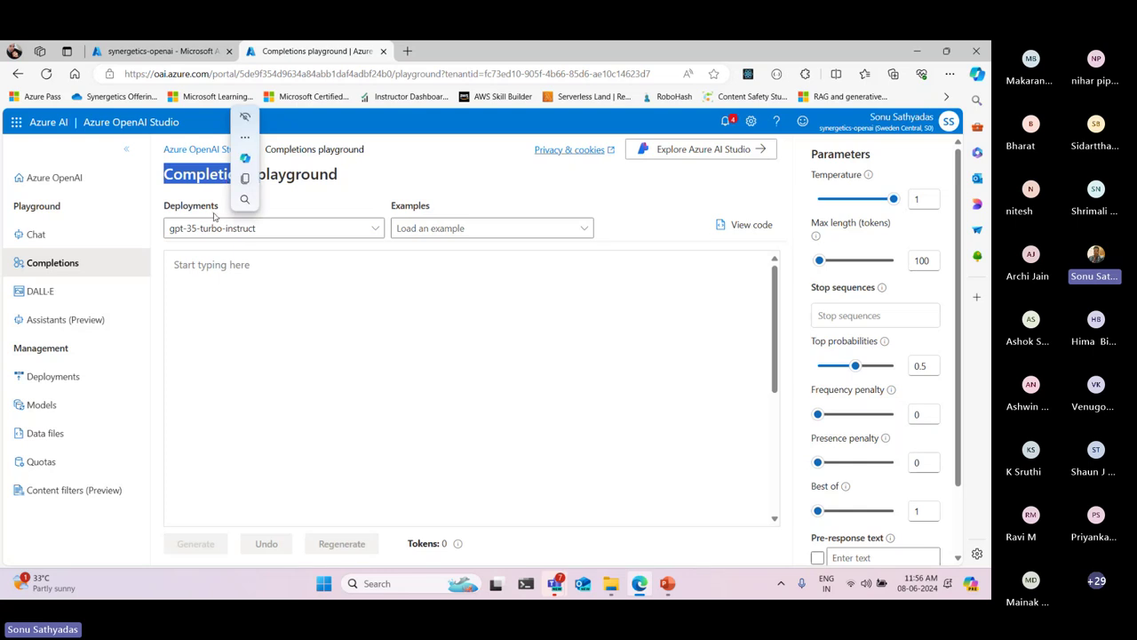
pyautogui.click(294, 389)
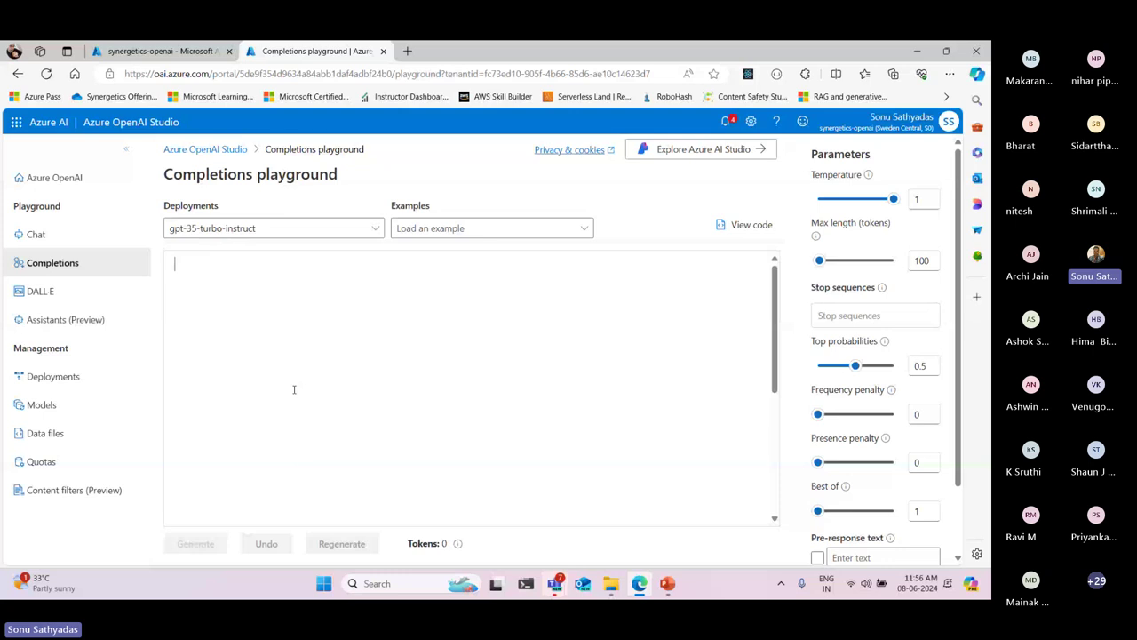
pyautogui.moveTo(672, 594)
pyautogui.doubleClick(176, 175)
# Enter the prompt "Once upon a time there was a cruel king ruled" and generate its completion with gpt-35-turbo-instruct
pyautogui.click(234, 307)
pyautogui.write('Onc')
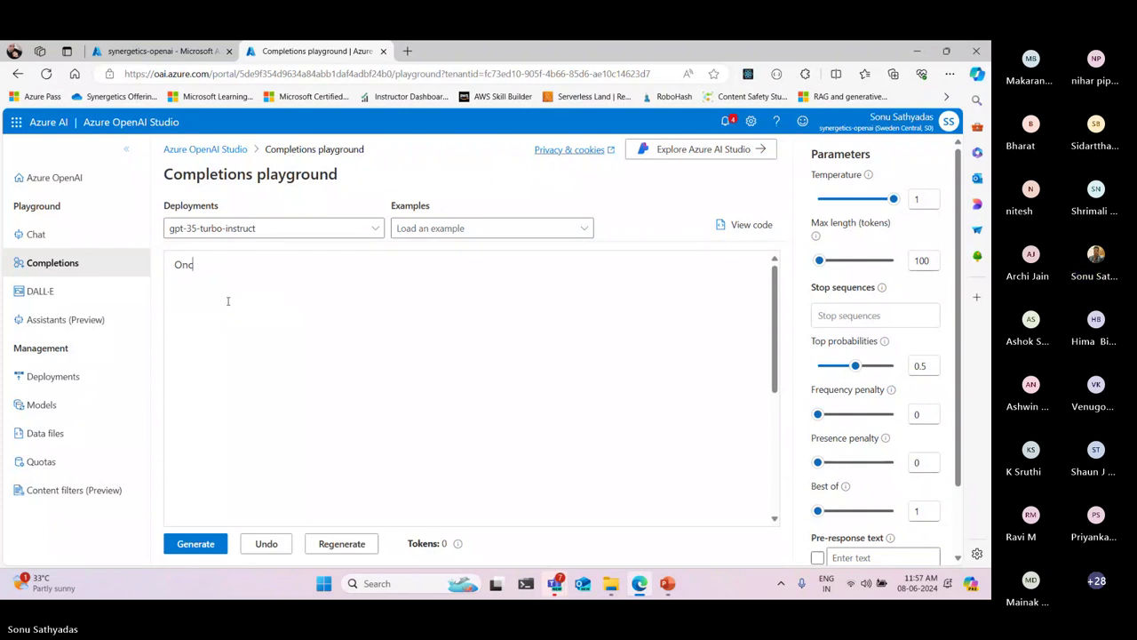
pyautogui.write('e up')
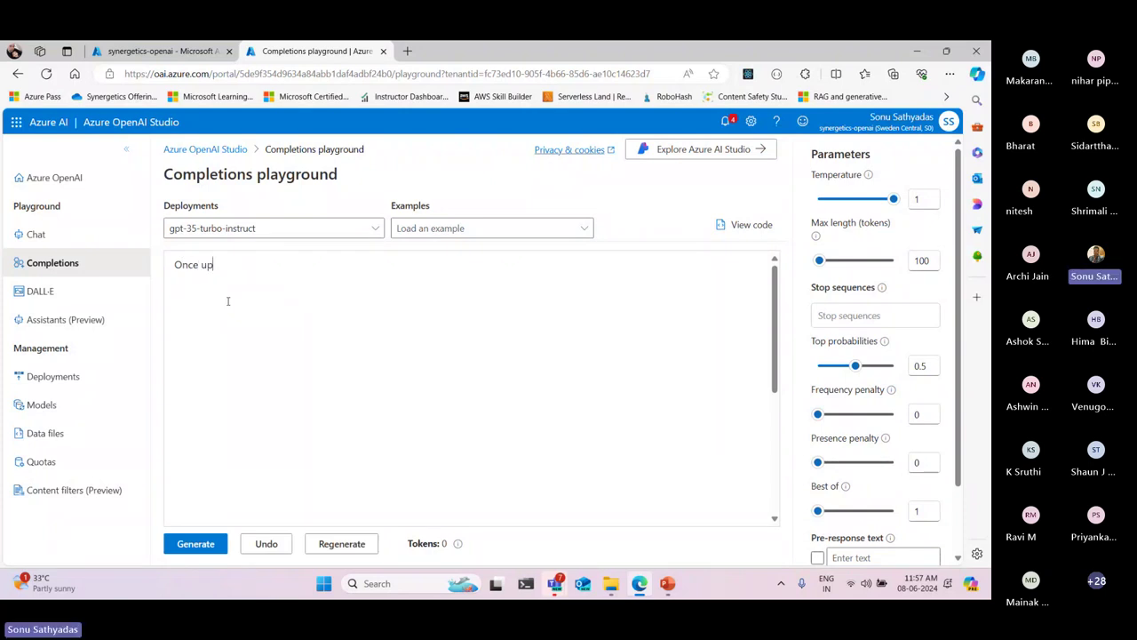
pyautogui.write('on a time ther')
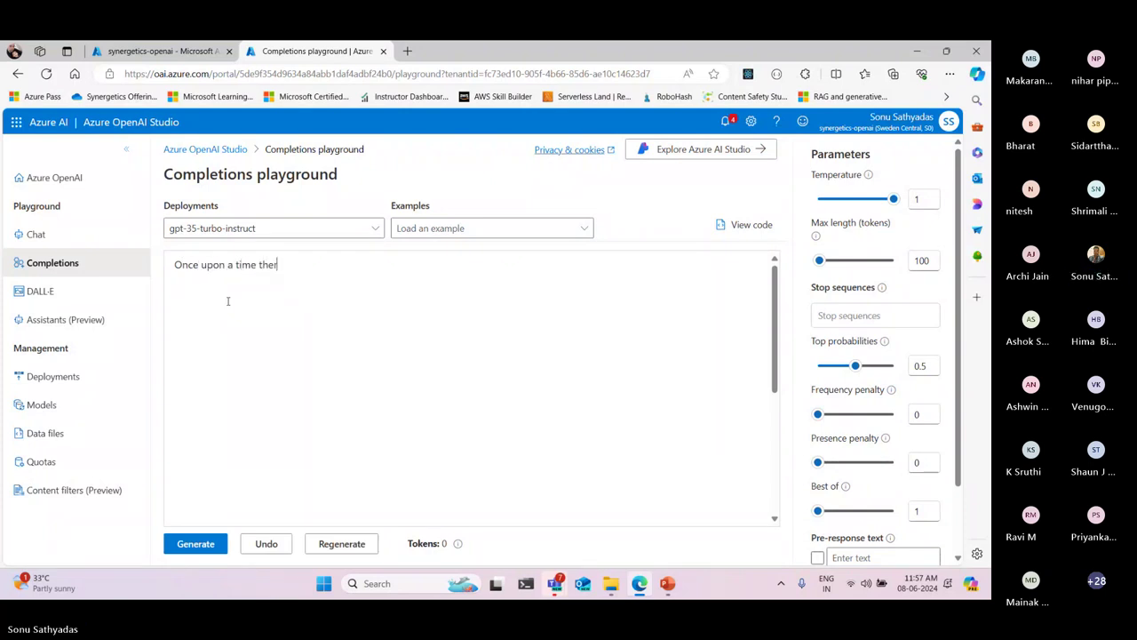
pyautogui.write('e was a cr')
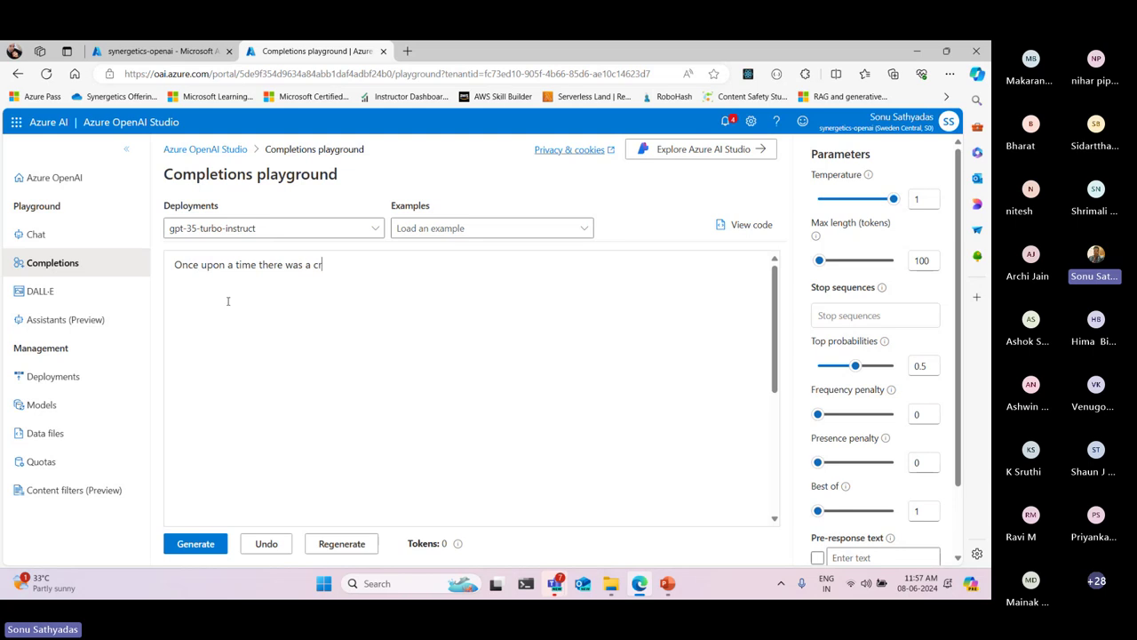
pyautogui.write('uel ')
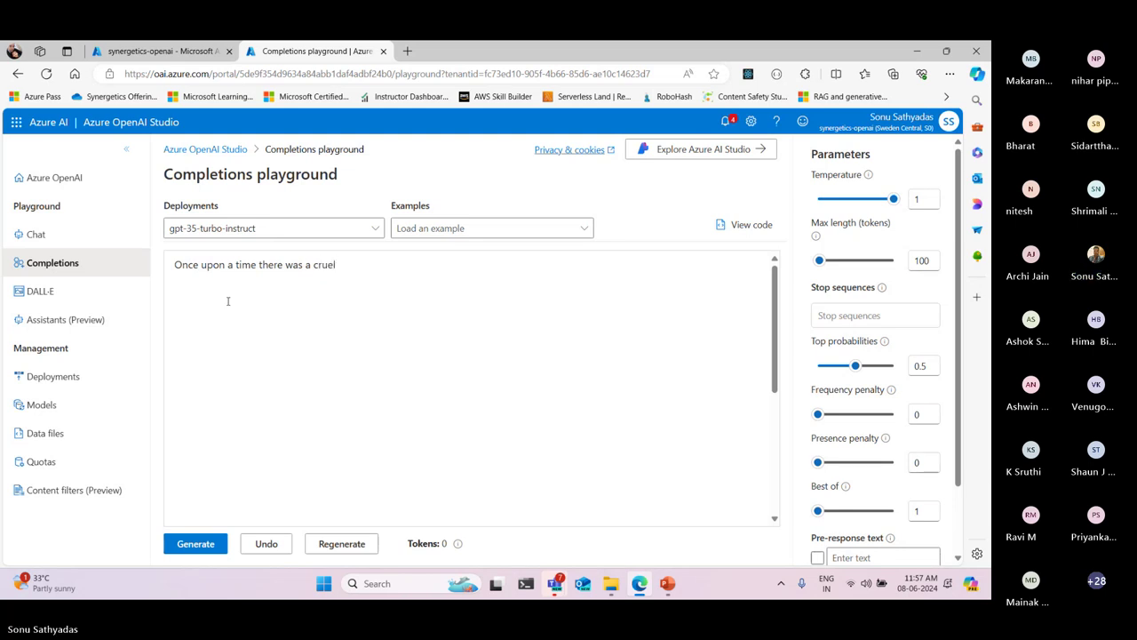
pyautogui.write('king ru')
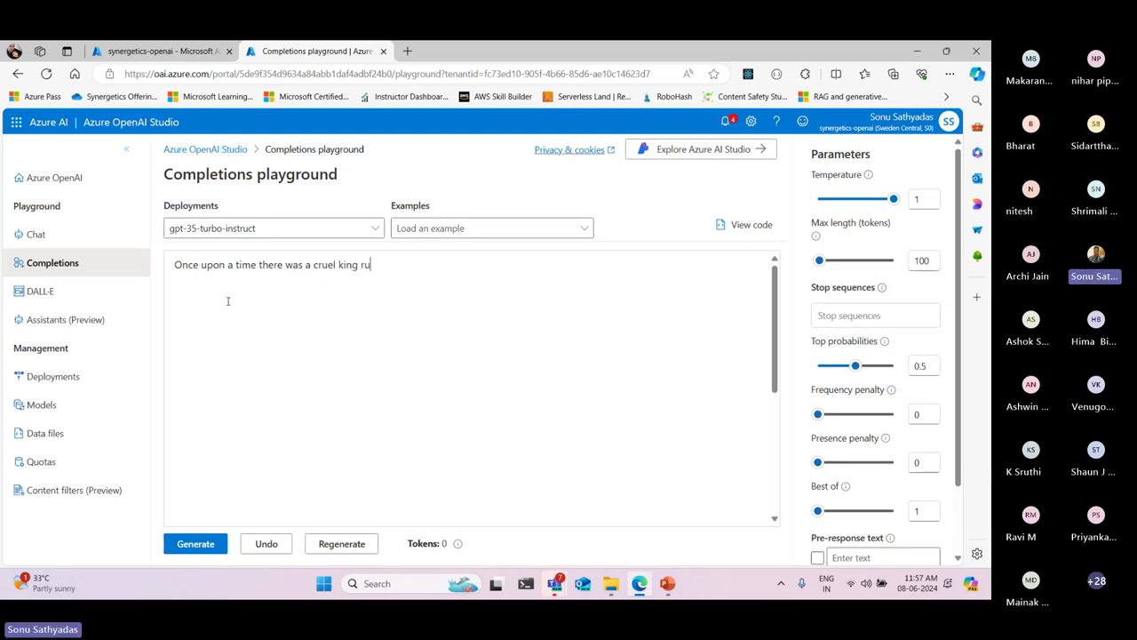
pyautogui.write('led')
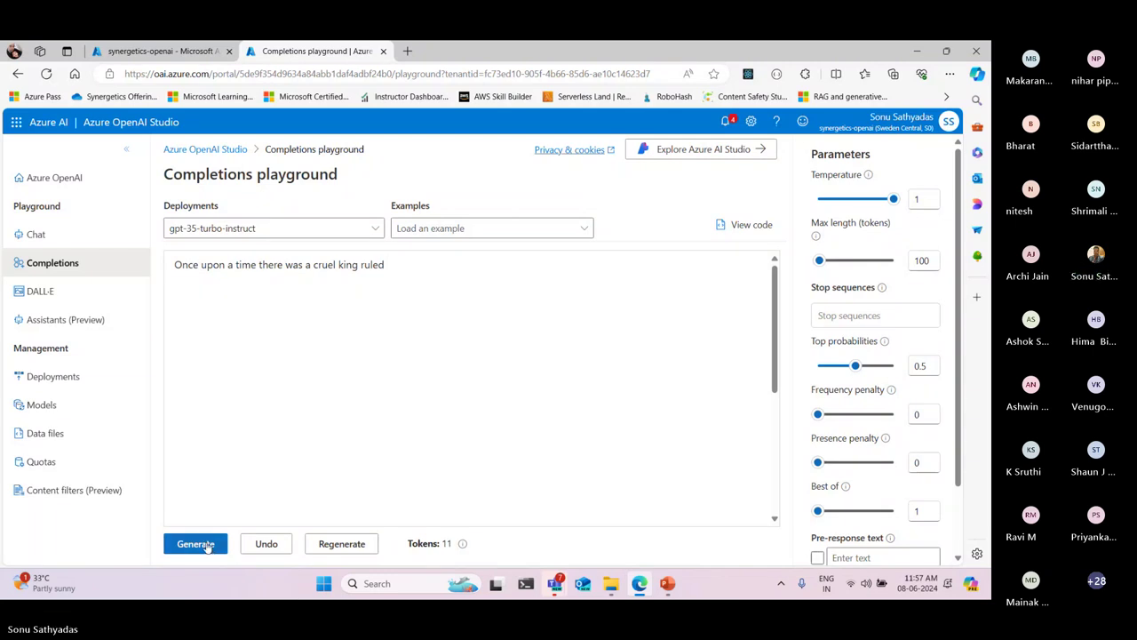
pyautogui.click(206, 546)
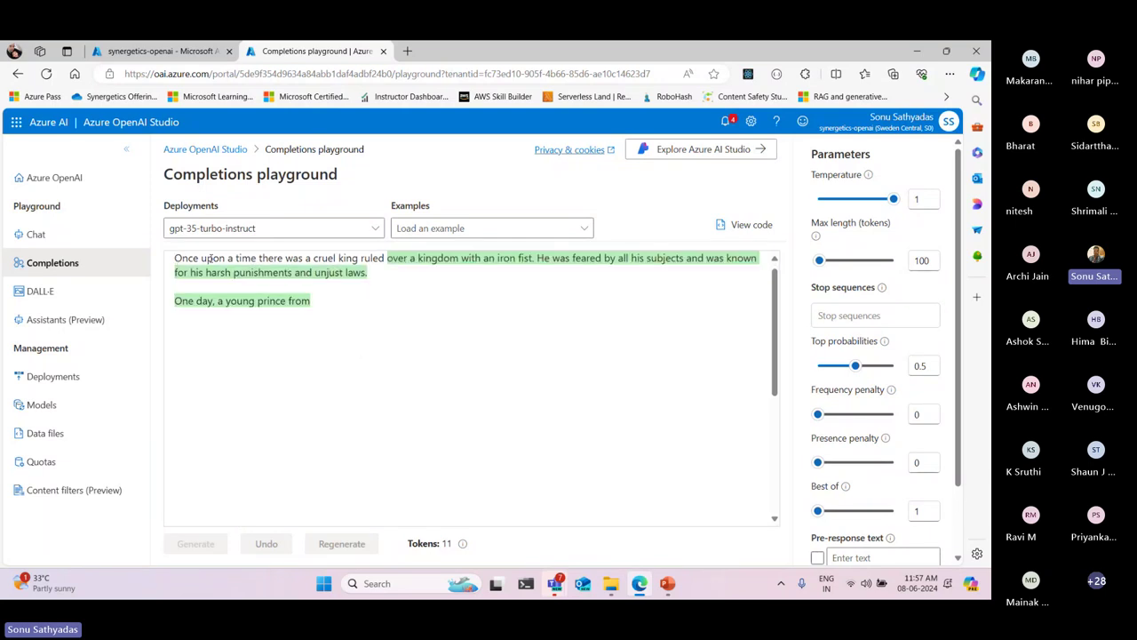
# Compare the entered opening with the generated continuation, and check where the story stops against the Max length (tokens) parameter
pyautogui.moveTo(175, 263); pyautogui.dragTo(405, 267)
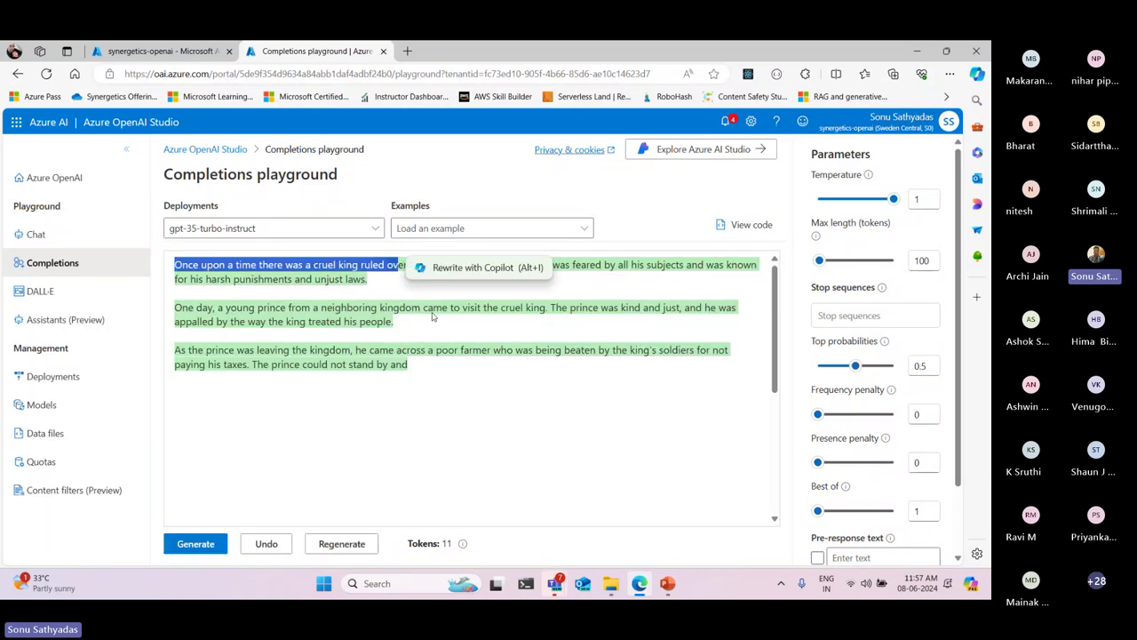
pyautogui.click(384, 280)
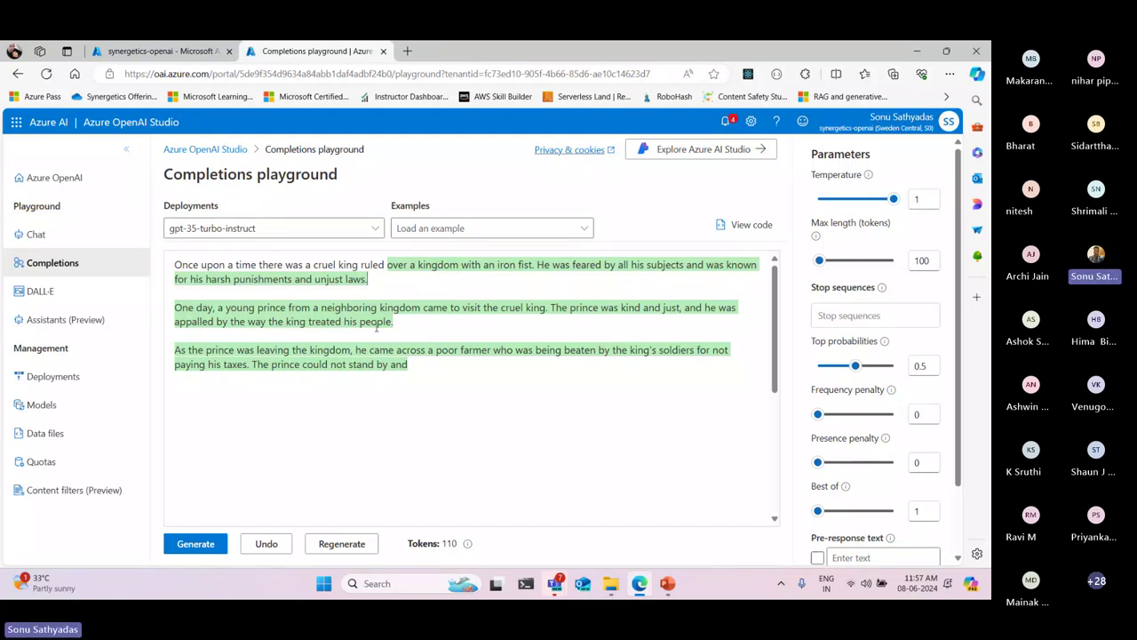
pyautogui.moveTo(387, 263); pyautogui.dragTo(407, 370)
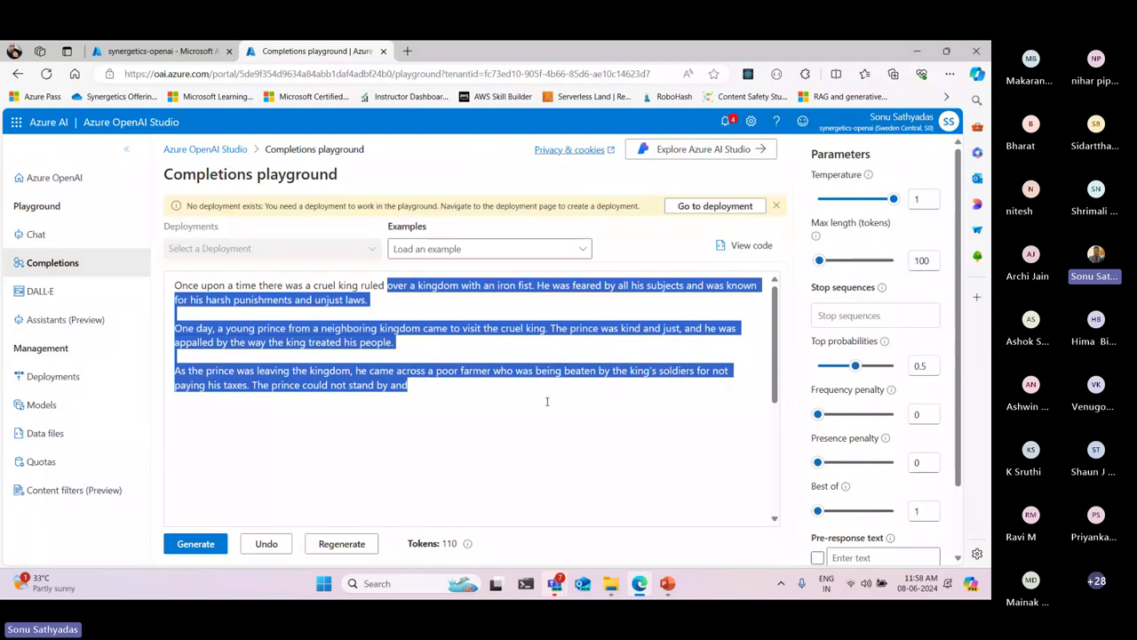
pyautogui.click(544, 402)
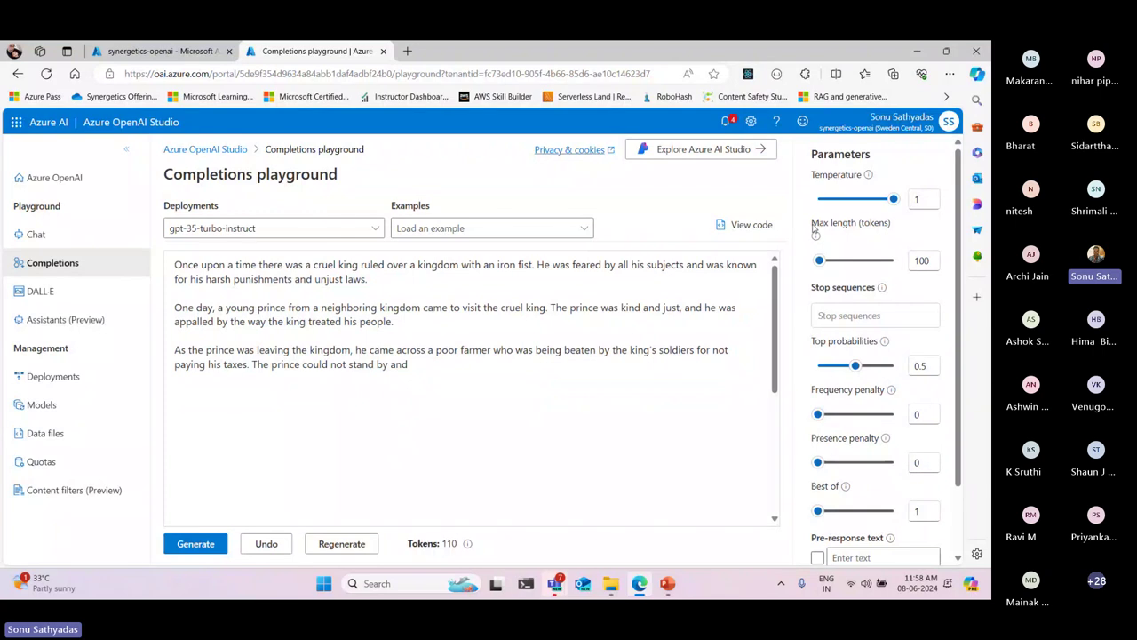
pyautogui.moveTo(812, 223); pyautogui.dragTo(880, 226)
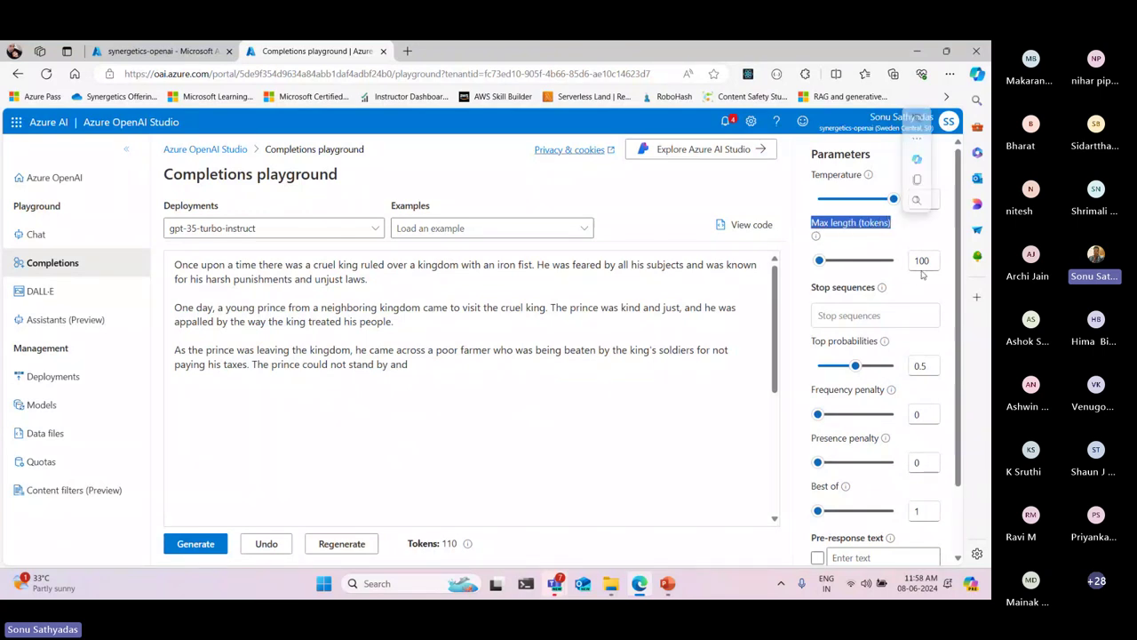
pyautogui.click(924, 260)
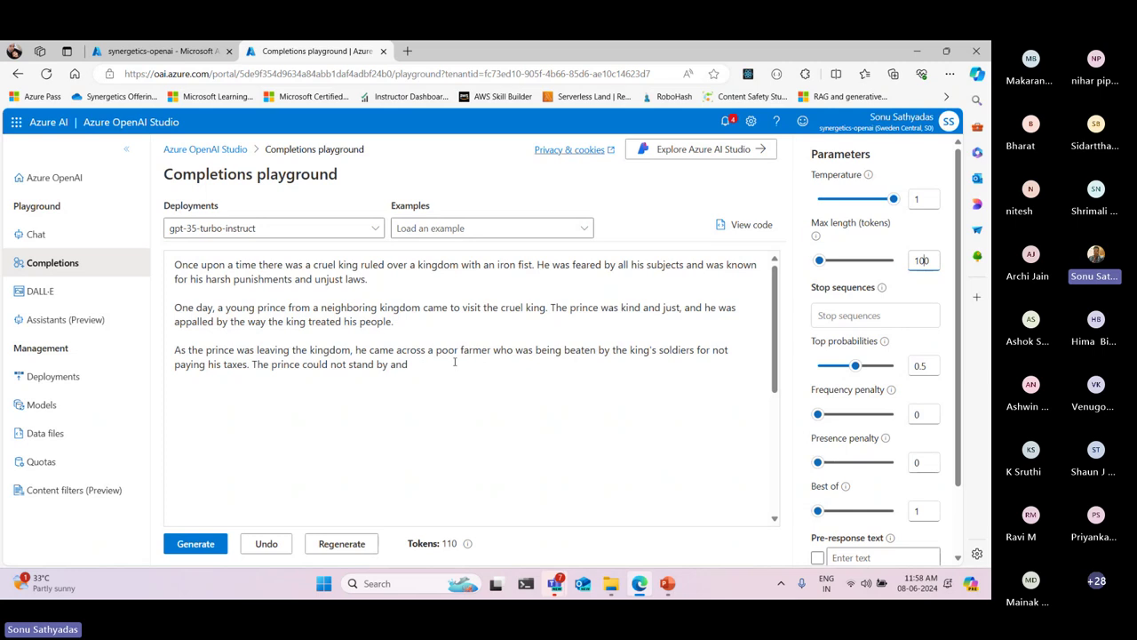
pyautogui.moveTo(410, 365); pyautogui.dragTo(358, 265)
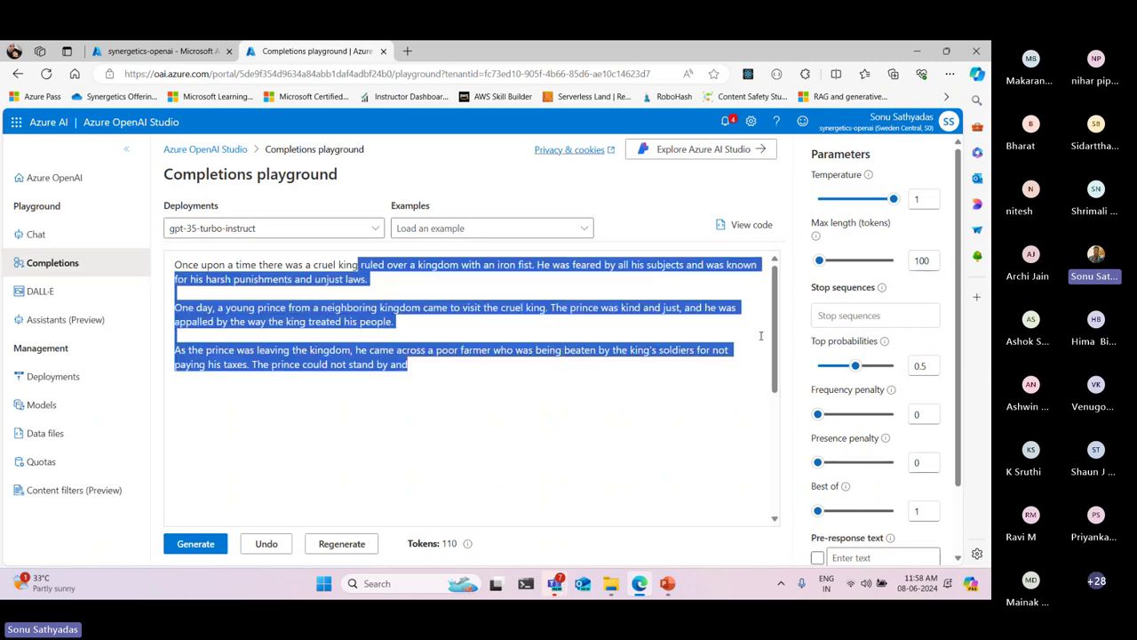
# Set the Max length (tokens) parameter to 500
pyautogui.click(913, 265)
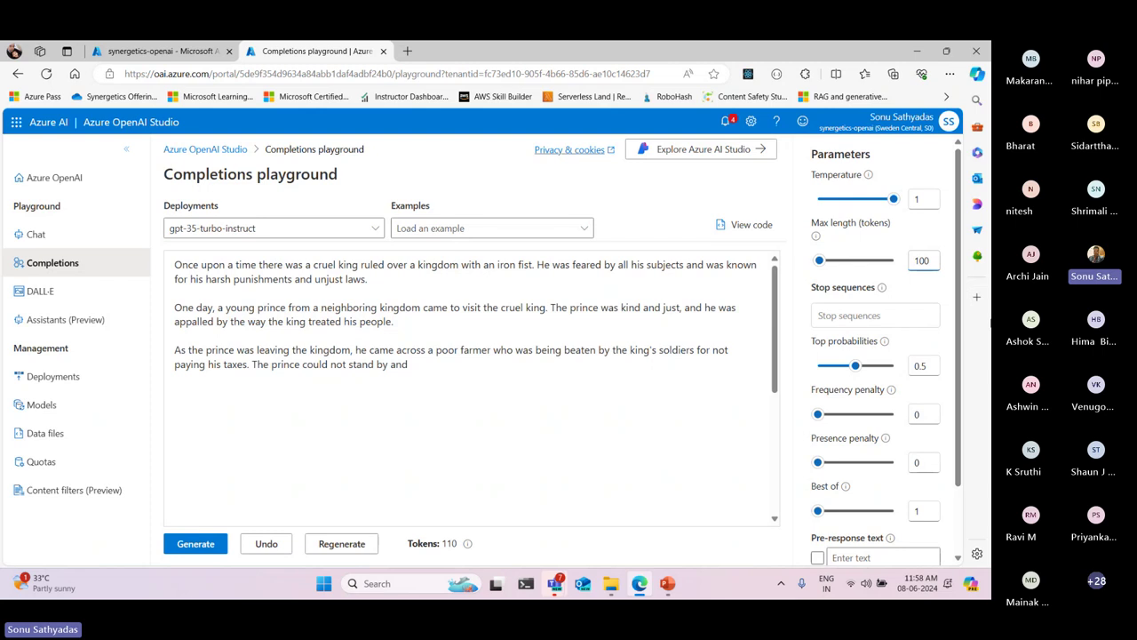
pyautogui.hotkey('ctrl', 'a')
pyautogui.write('500')
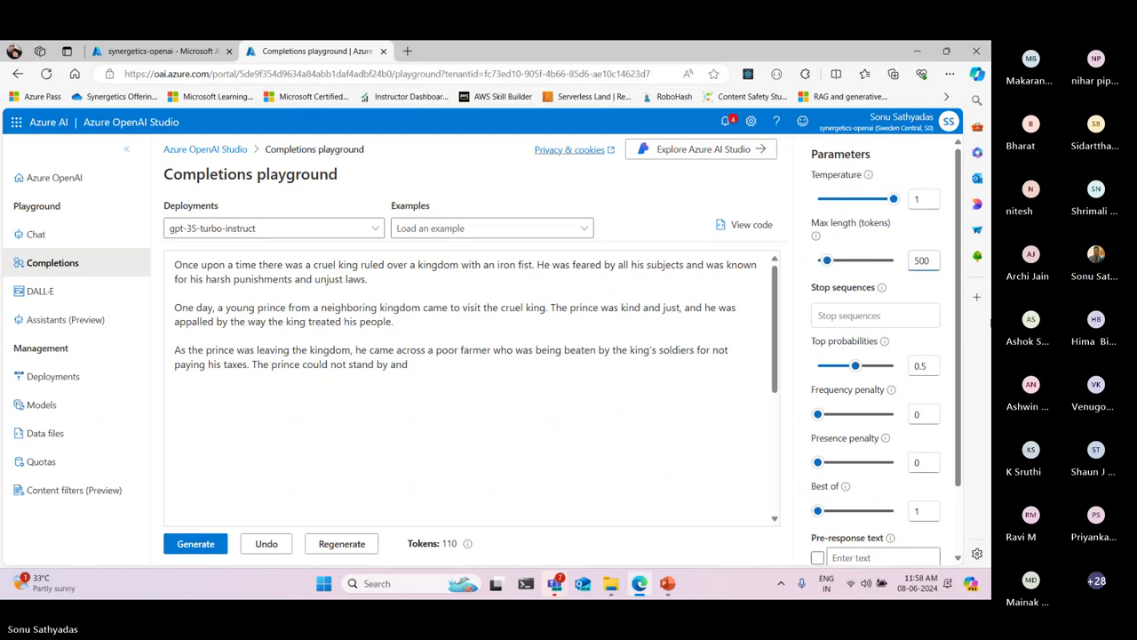
# Delete the generated story after "Once upon a time there was a cruel king ruled" and generate a fresh completion
pyautogui.moveTo(435, 372); pyautogui.dragTo(360, 265)
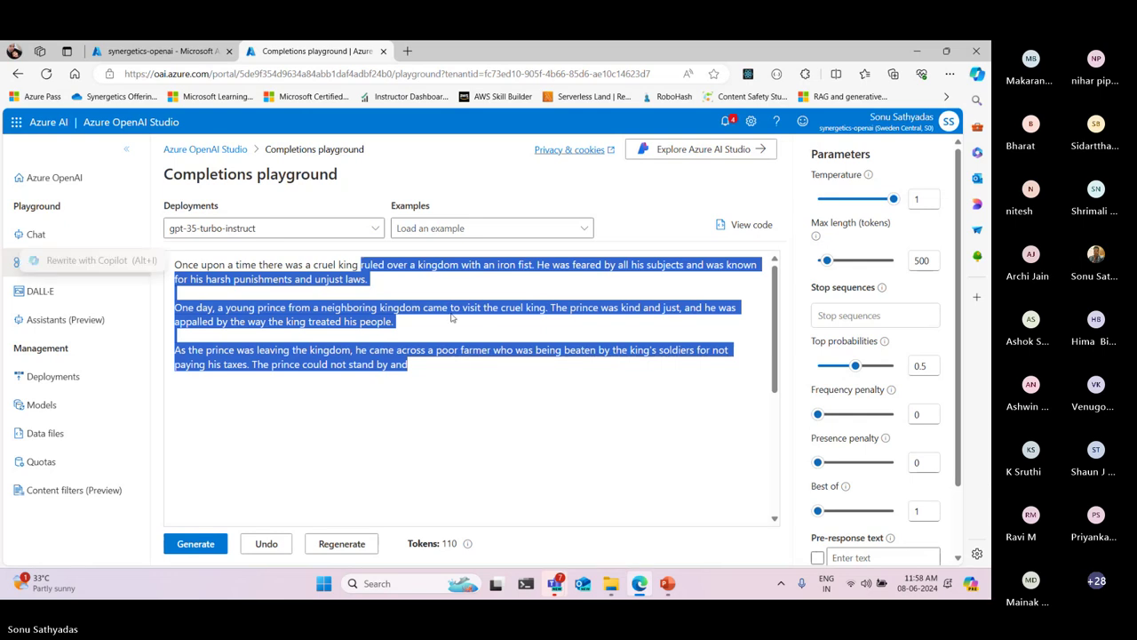
pyautogui.moveTo(495, 487); pyautogui.dragTo(389, 275)
pyautogui.press('BackSpace')
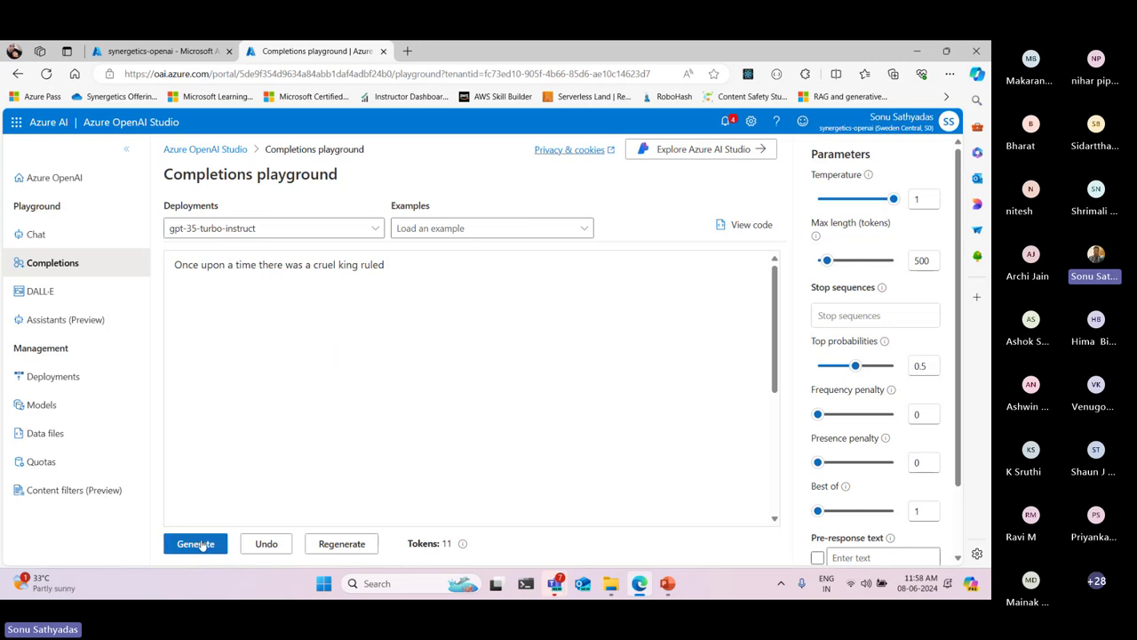
pyautogui.click(198, 545)
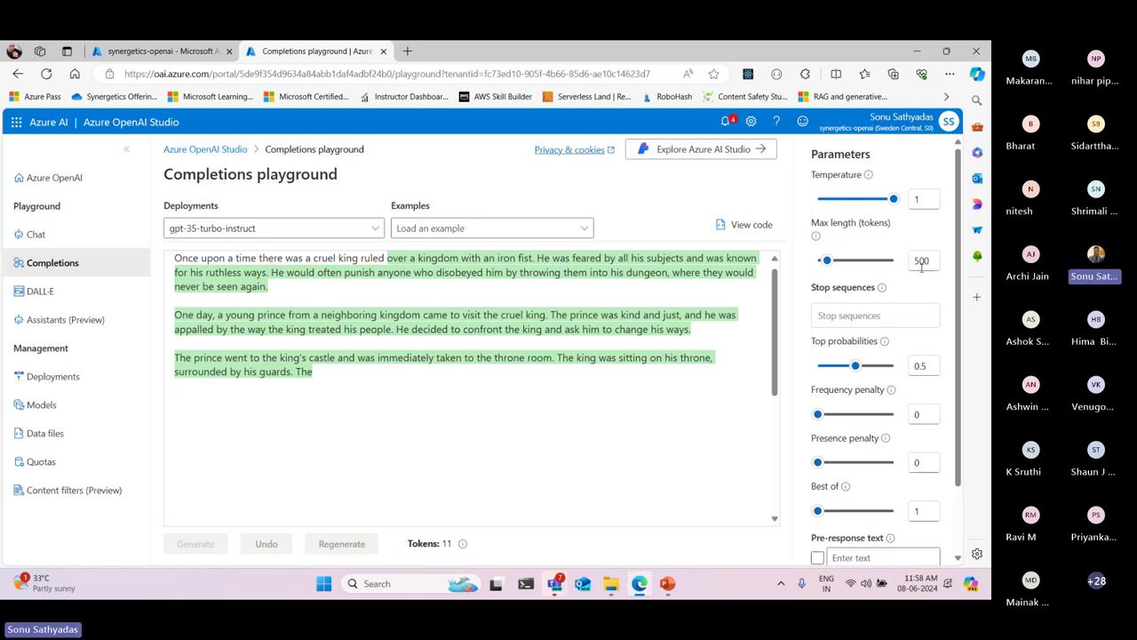
# Read through the new generated story to its ending and relate its length to the Max length (tokens) setting
pyautogui.scroll(-3, 608, 379)
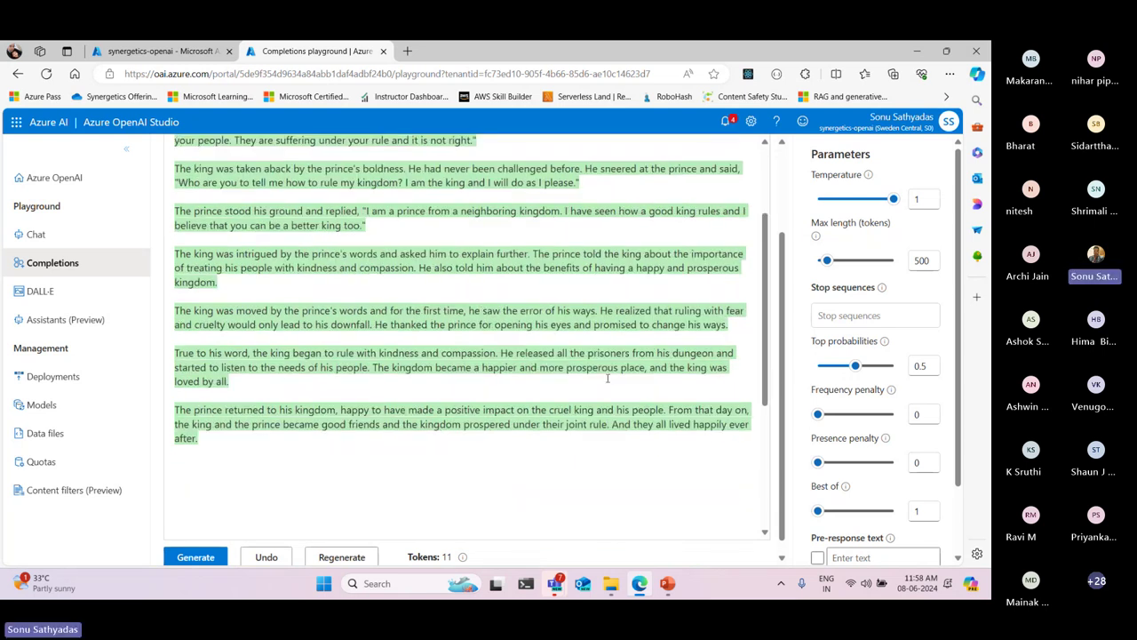
pyautogui.scroll(10, 608, 378)
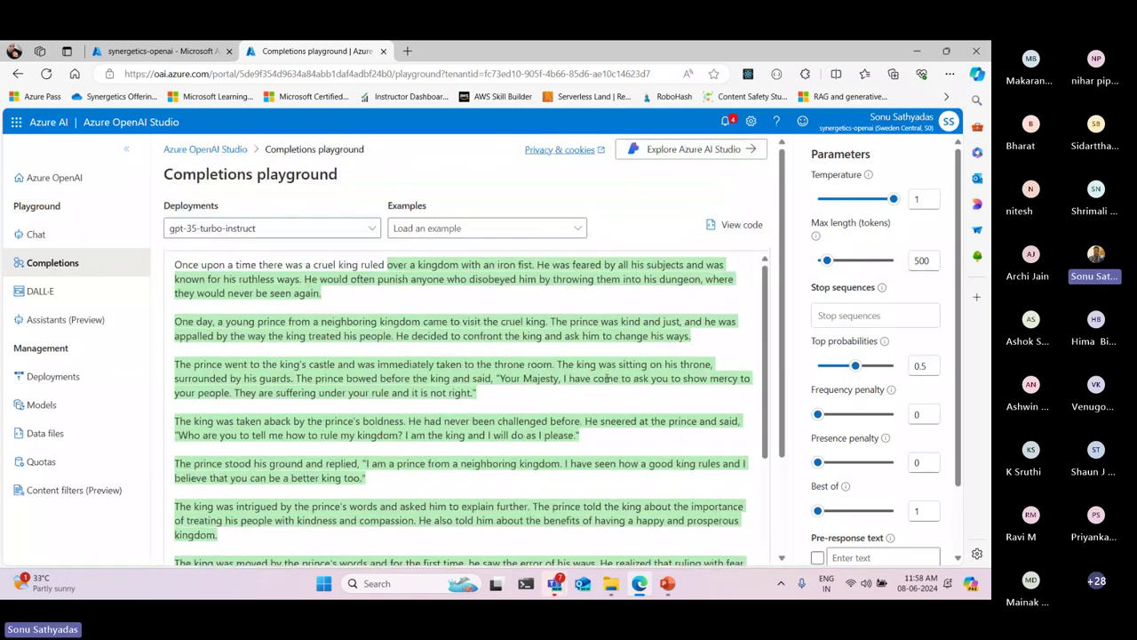
pyautogui.scroll(-2, 607, 378)
pyautogui.scroll(-5, 606, 379)
pyautogui.scroll(10, 607, 378)
pyautogui.scroll(-5, 449, 451)
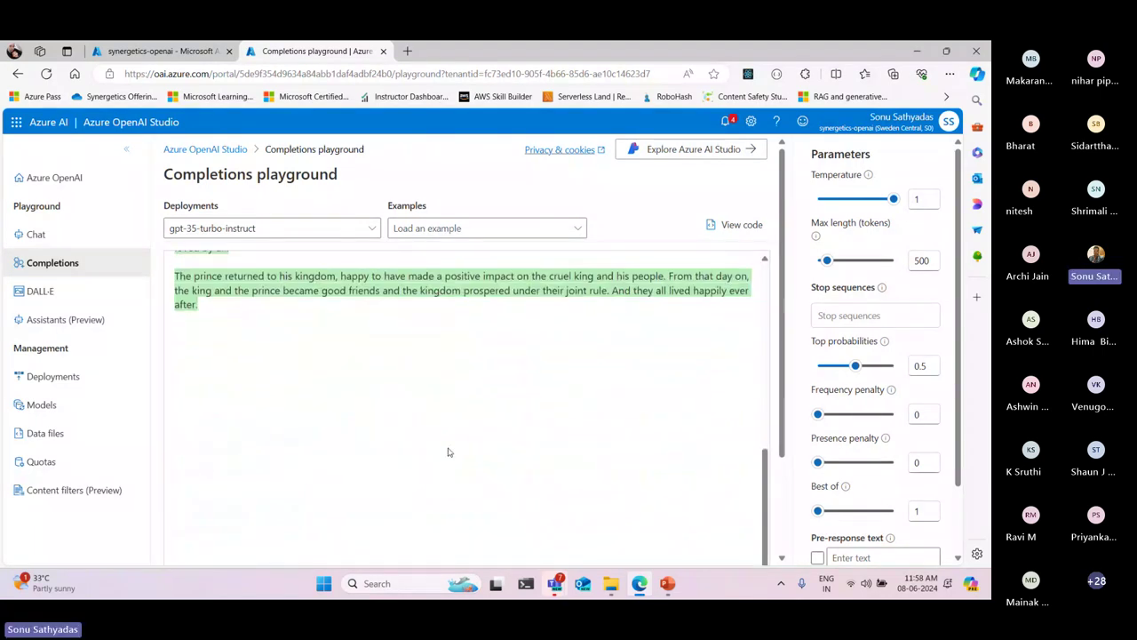
pyautogui.scroll(3, 449, 451)
pyautogui.scroll(3, 449, 451)
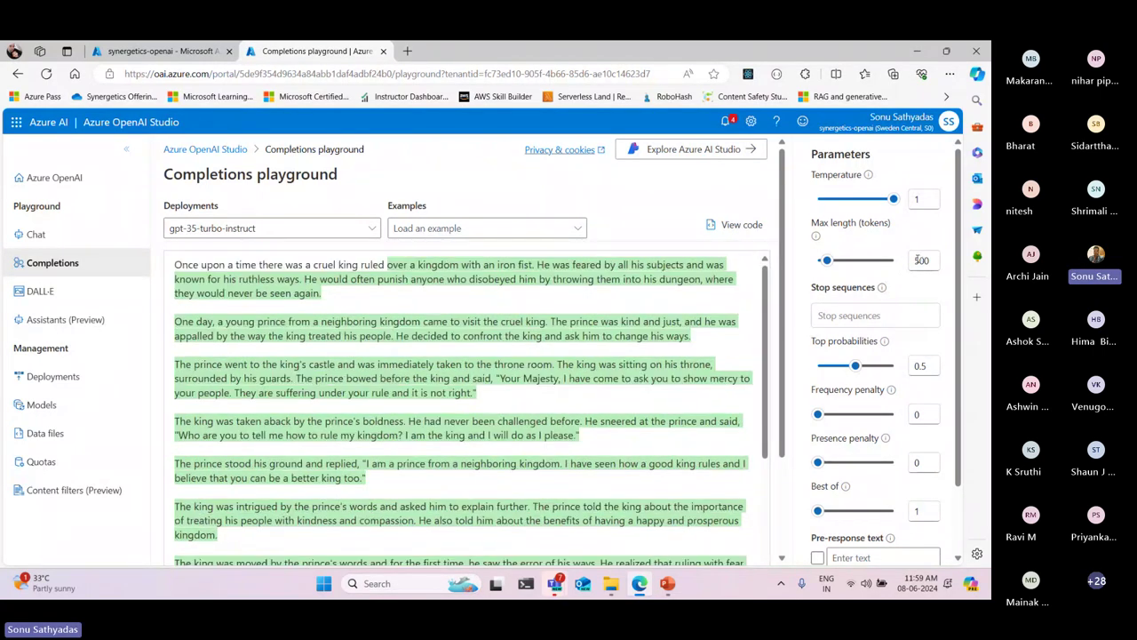
pyautogui.moveTo(916, 260); pyautogui.dragTo(942, 264)
pyautogui.scroll(-10, 466, 409)
pyautogui.scroll(2, 476, 327)
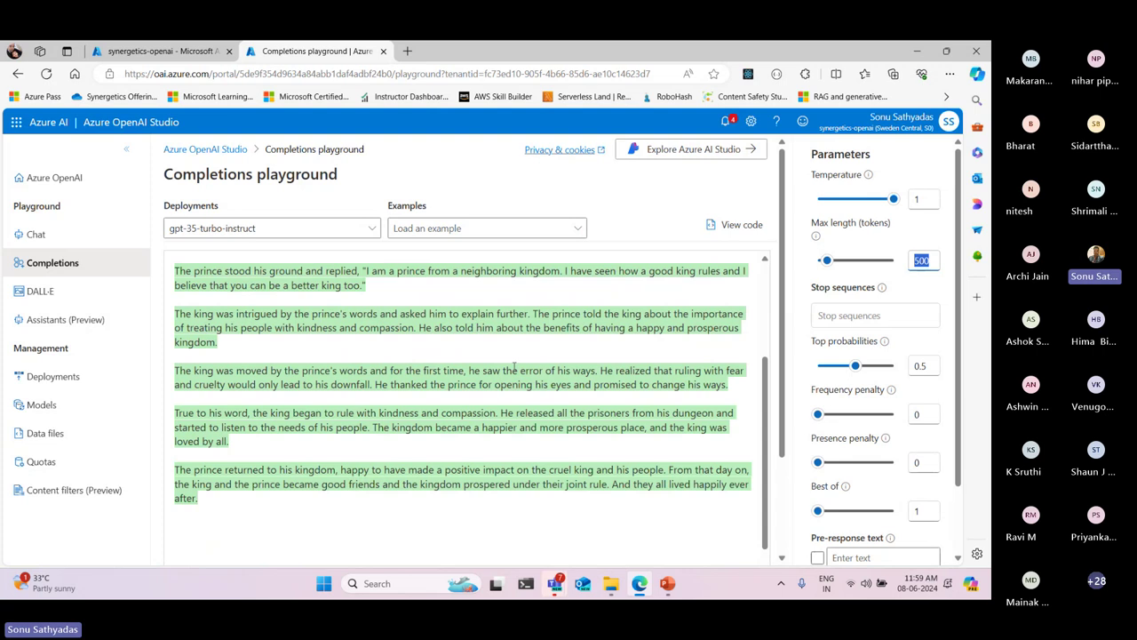
pyautogui.scroll(2, 548, 467)
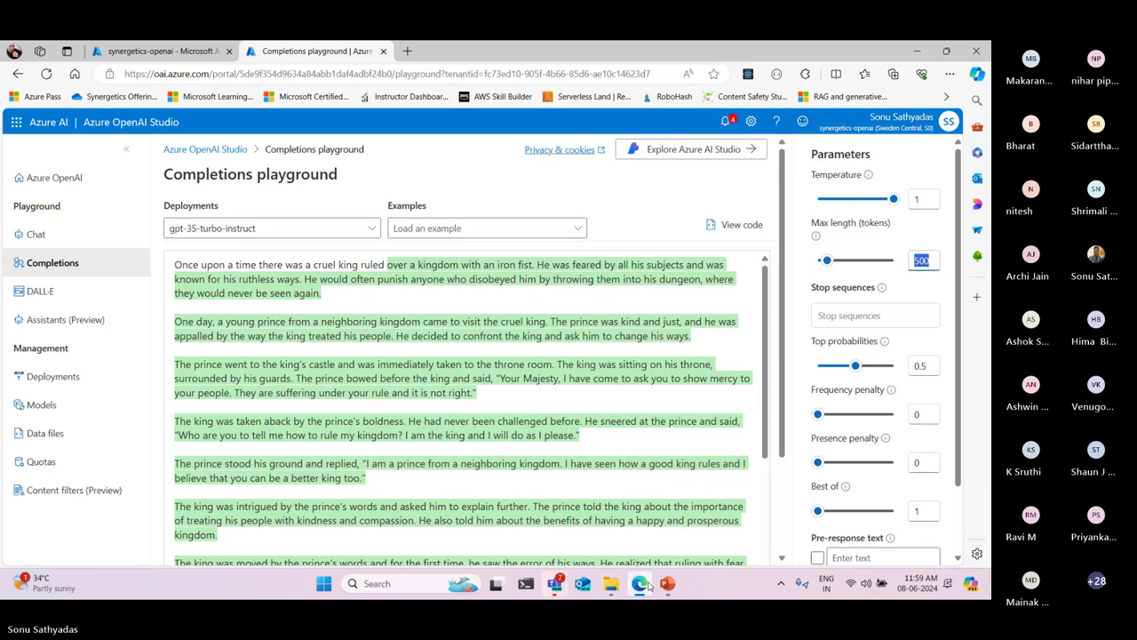
pyautogui.click(505, 385)
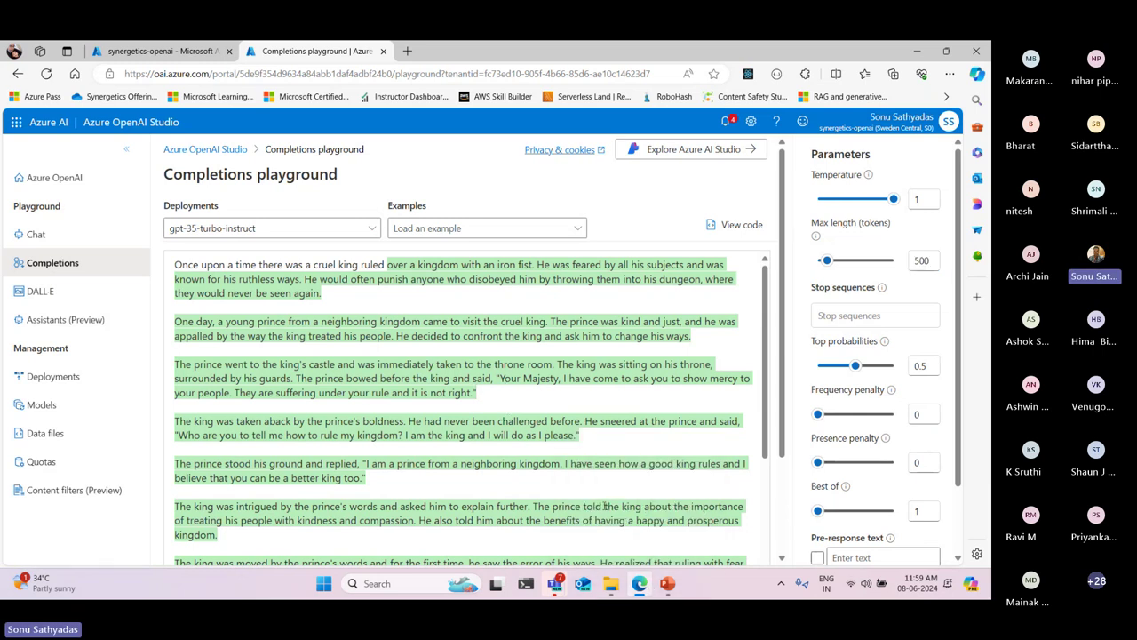
# Minimize the browser and switch to the PowerPoint slide show at the Azure OpenAI REST API ChatCompletion Endpoint slide
pyautogui.click(639, 584)
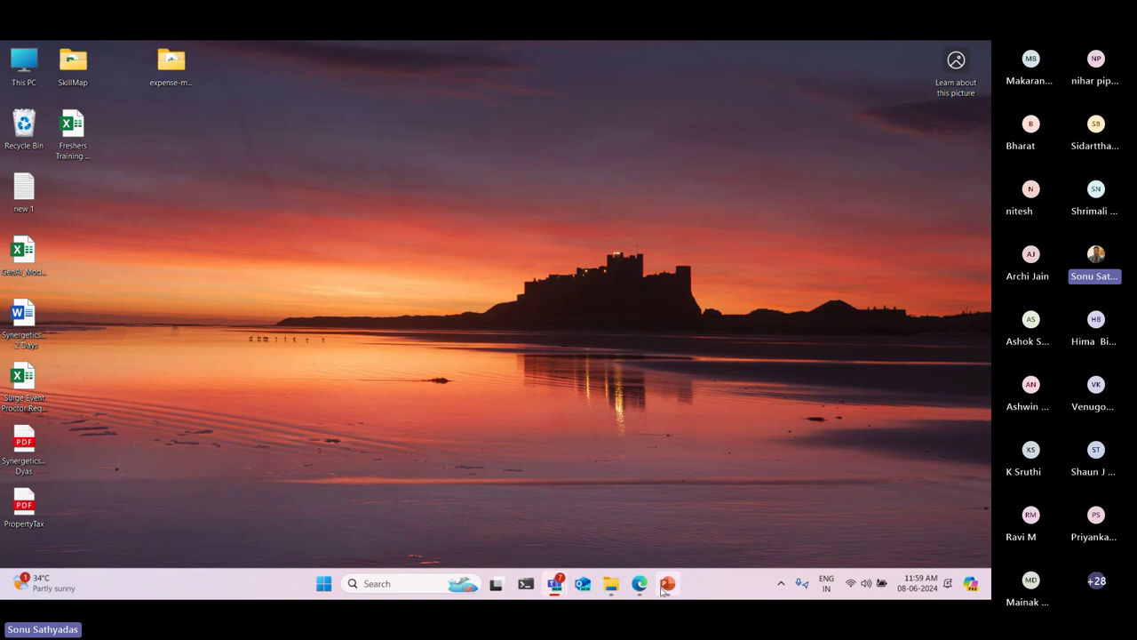
pyautogui.click(668, 585)
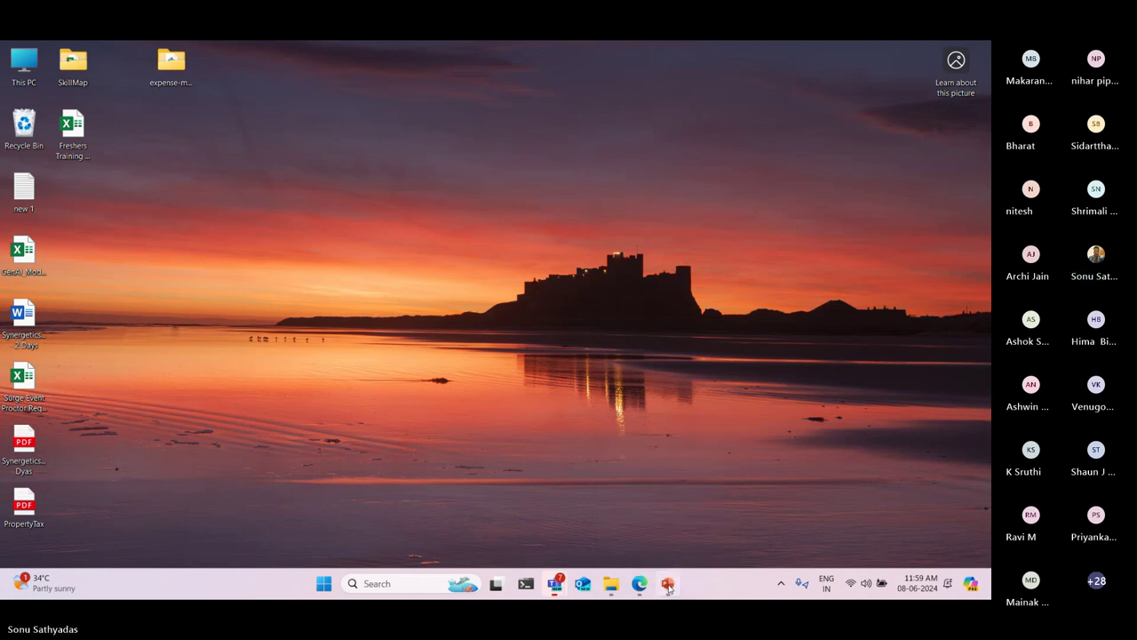
pyautogui.click(852, 562)
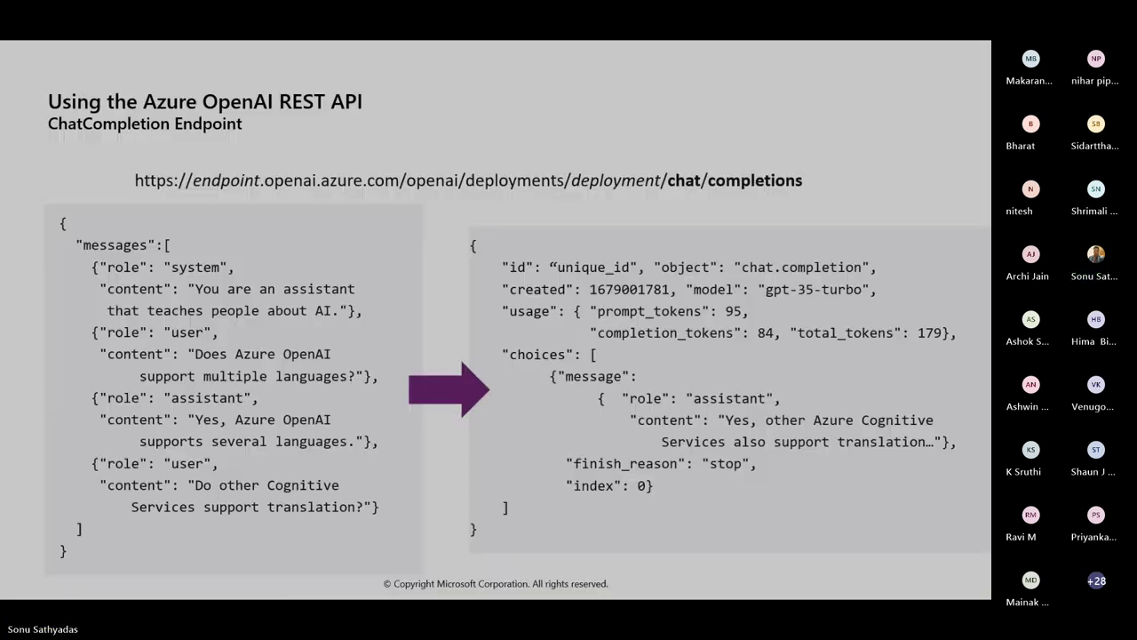